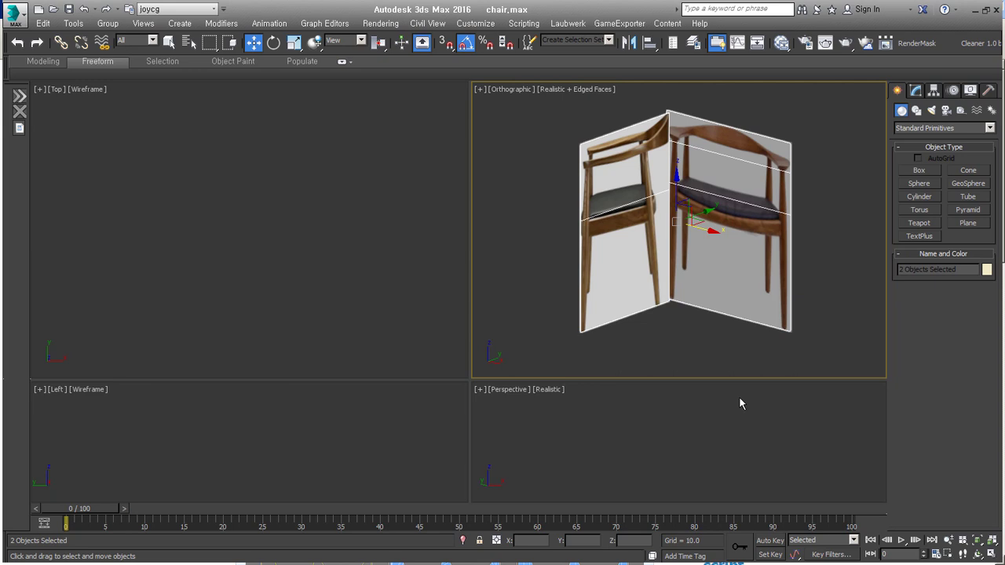
# Step: Orbit to a frontal view of the chair reference and draw vertical line Line006 along the leg
pyautogui.keyDown('alt'); pyautogui.moveTo(740, 403); pyautogui.dragTo(715, 224, button='middle'); pyautogui.keyUp('alt')
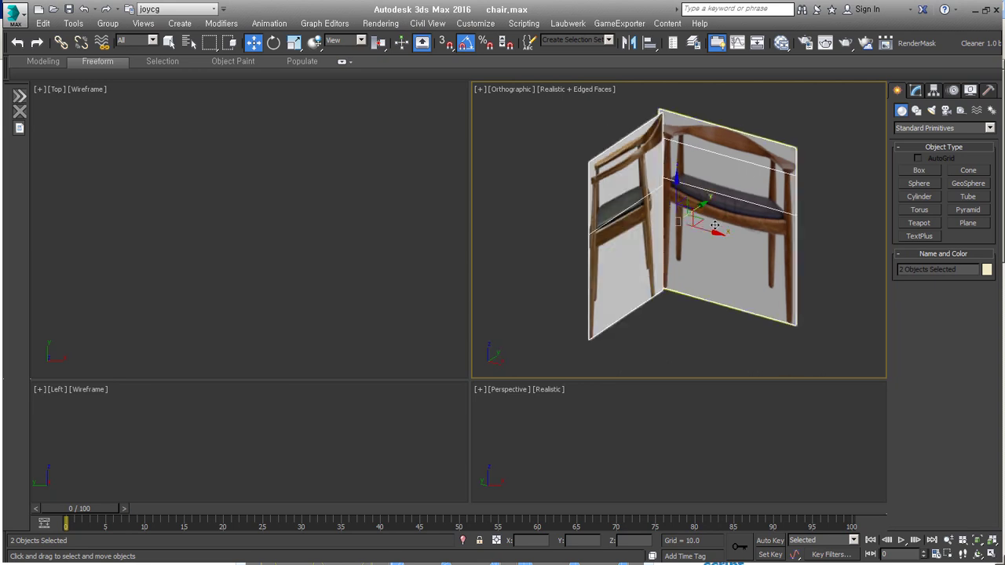
pyautogui.moveTo(740, 127)
pyautogui.keyDown('alt'); pyautogui.mouseDown(button='middle')
pyautogui.moveTo(722, 172)
pyautogui.moveTo(731, 173)
pyautogui.moveTo(594, 152)
pyautogui.mouseUp(button='middle'); pyautogui.keyUp('alt')
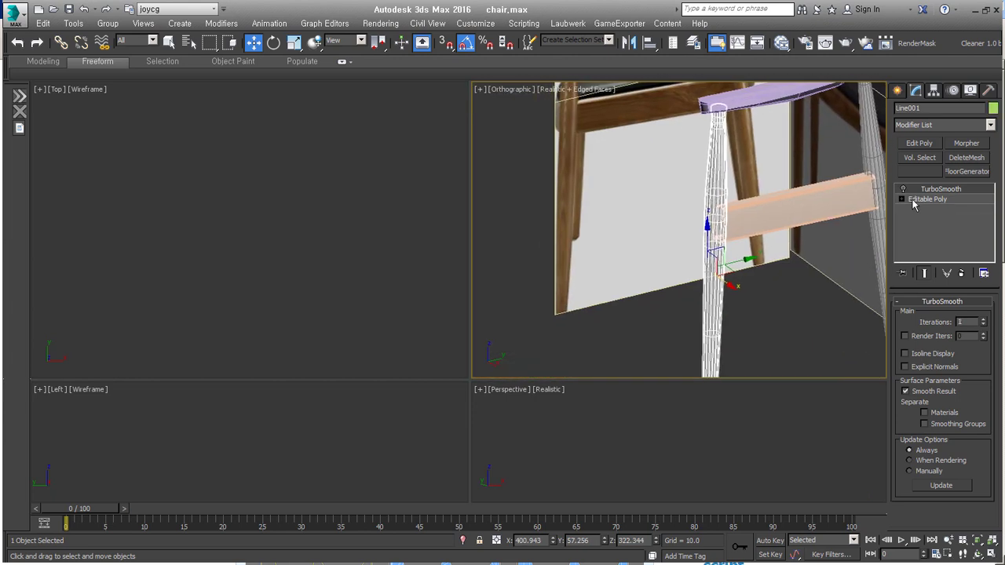
pyautogui.click(897, 90)
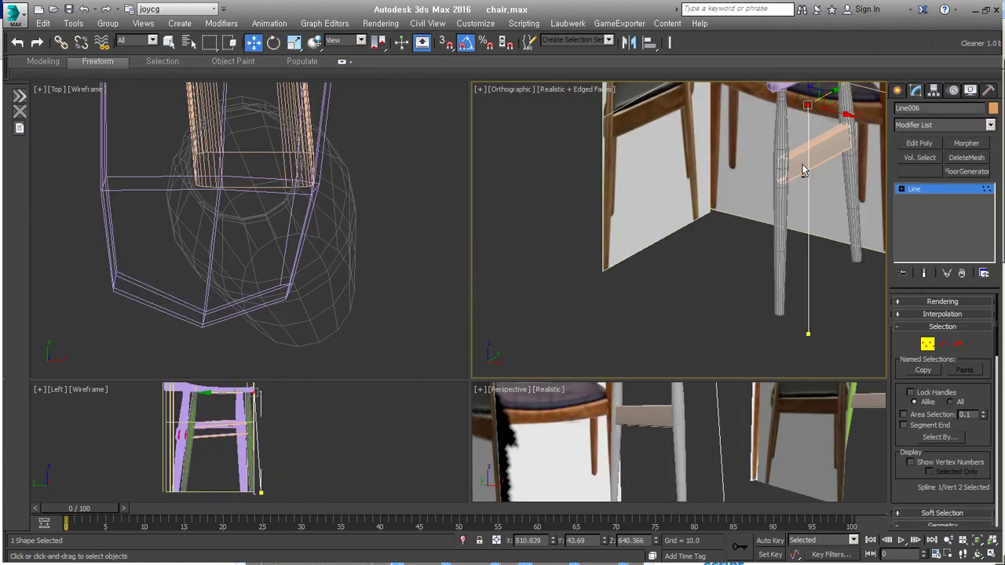
# Step: Make Line006 render as a 14-sided tube and convert it to Editable Poly
pyautogui.moveTo(802, 170); pyautogui.dragTo(775, 168, button='middle')
pyautogui.click(941, 301)
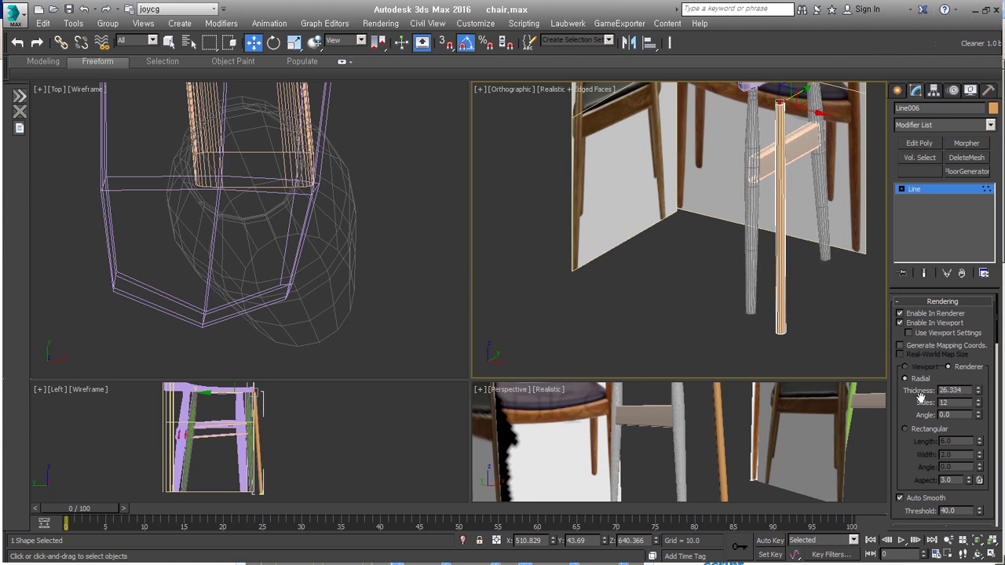
pyautogui.scroll(3, 782, 329)
pyautogui.scroll(-2, 785, 331)
pyautogui.scroll(3, 793, 334)
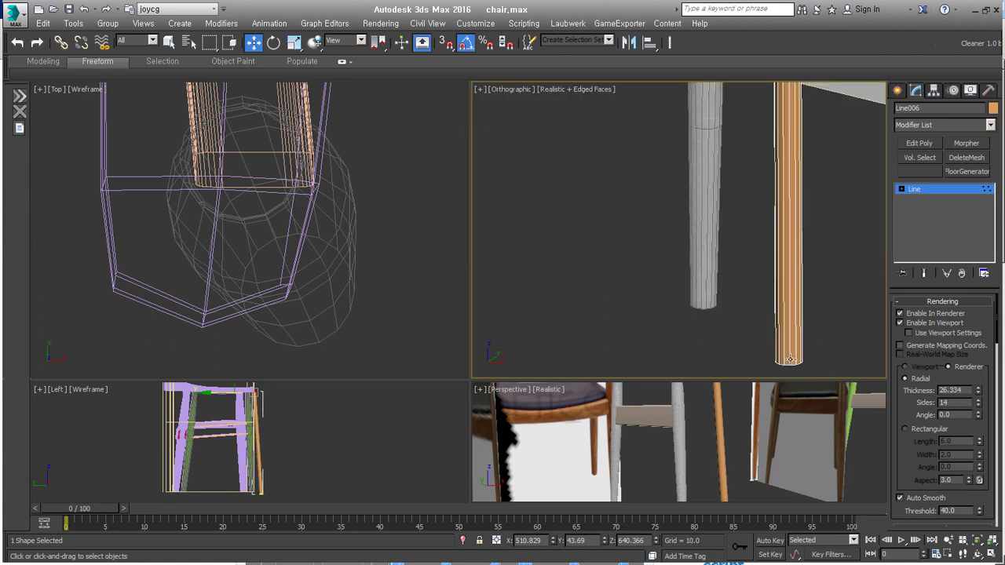
pyautogui.scroll(-2, 803, 339)
pyautogui.rightClick(802, 339)
pyautogui.click(922, 316)
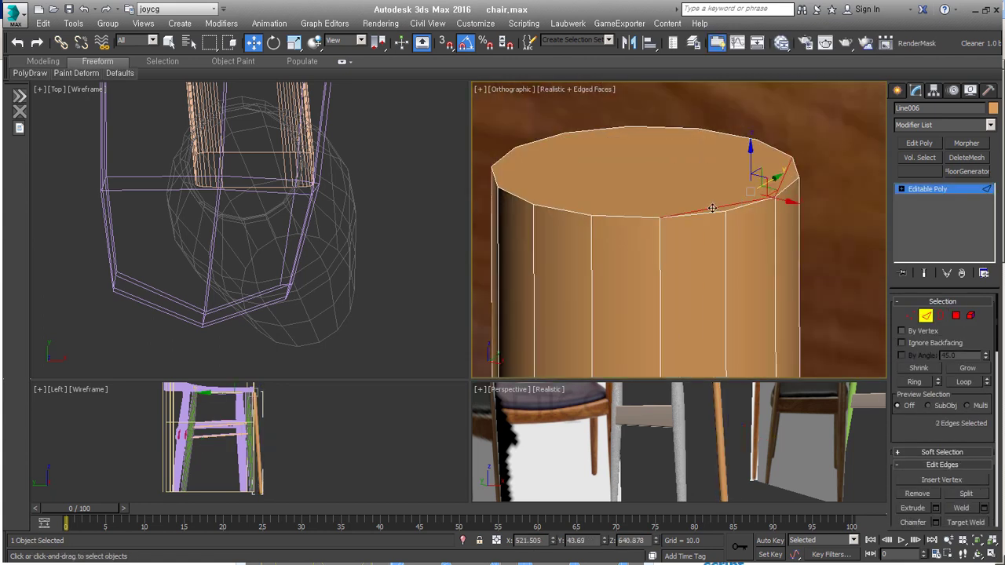
# Step: Ring-select the leg's top edges, scale them and extrude them into a narrower cap
pyautogui.scroll(-3, 791, 230)
pyautogui.scroll(3, 791, 231)
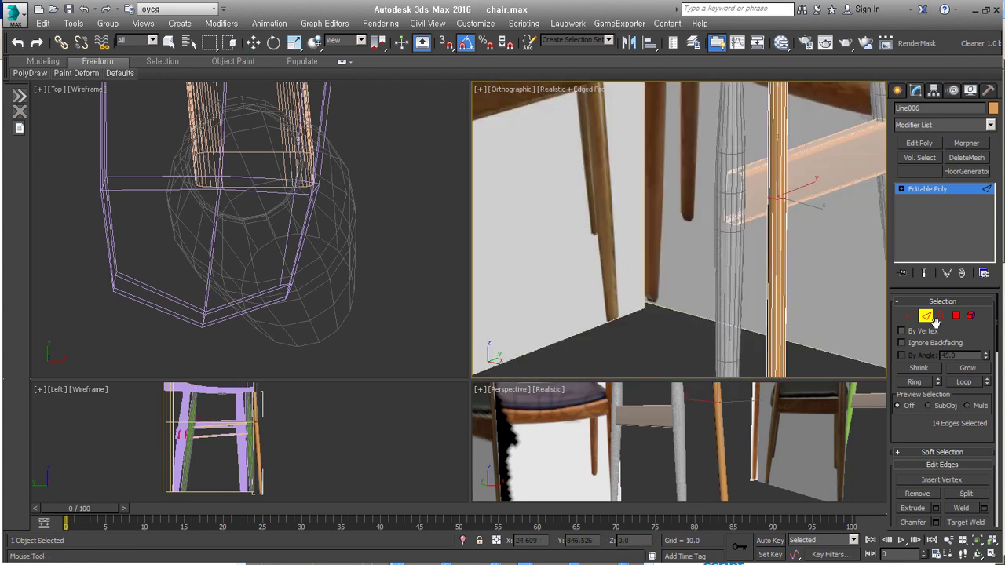
pyautogui.doubleClick(777, 200)
pyautogui.press('r')
pyautogui.rightClick(763, 192)
pyautogui.click(694, 260)
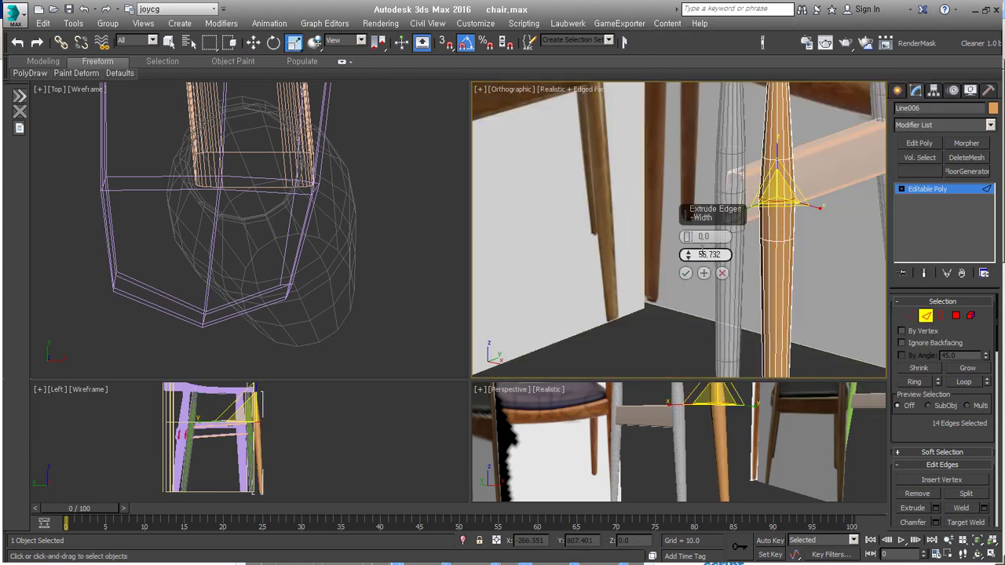
pyautogui.click(685, 273)
# Step: Orbit below the seat and select the crossbar and the curved pink seat rail
pyautogui.keyDown('alt'); pyautogui.moveTo(685, 272); pyautogui.dragTo(780, 206, button='middle'); pyautogui.keyUp('alt')
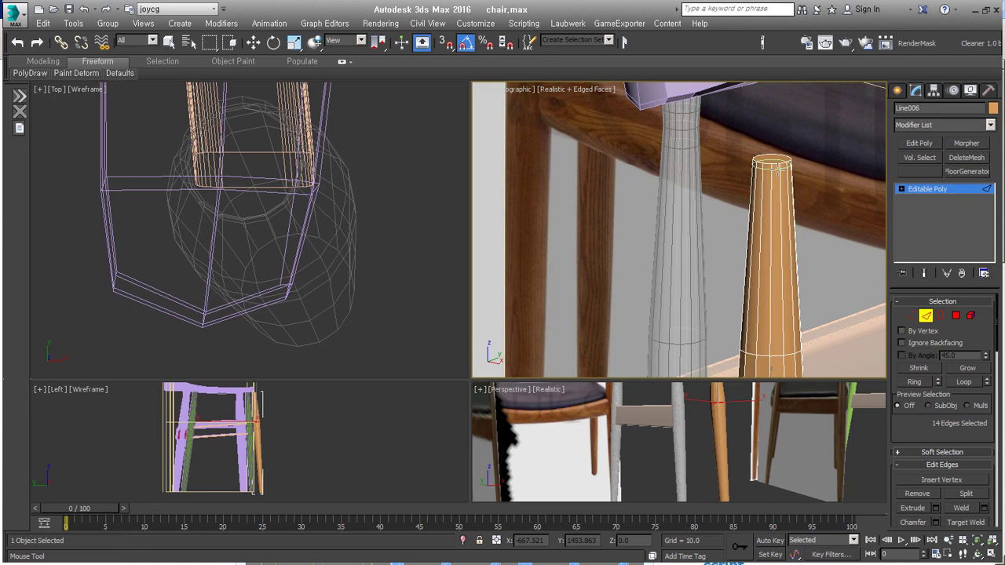
pyautogui.scroll(-5, 954, 412)
pyautogui.moveTo(821, 218)
pyautogui.keyDown('alt'); pyautogui.mouseDown(button='middle')
pyautogui.moveTo(736, 281)
pyautogui.moveTo(785, 259)
pyautogui.moveTo(779, 280)
pyautogui.mouseUp(button='middle'); pyautogui.keyUp('alt')
pyautogui.click(735, 281)
pyautogui.scroll(3, 785, 259)
pyautogui.click(806, 284)
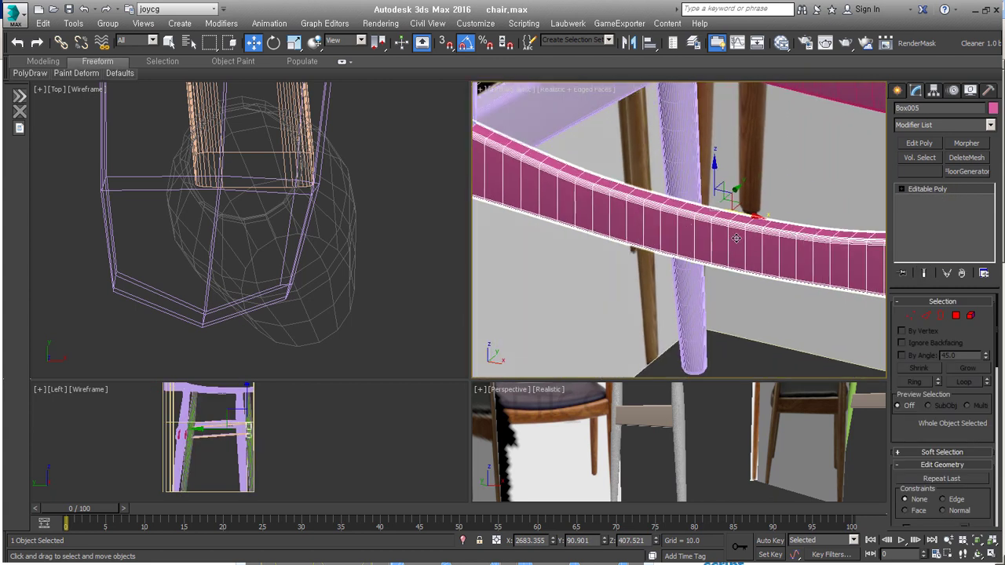
# Step: Orbit around the chair, selecting the Plane005 piece and then the curved backrest
pyautogui.scroll(-3, 741, 241)
pyautogui.keyDown('alt'); pyautogui.moveTo(724, 230); pyautogui.dragTo(740, 253, button='middle'); pyautogui.keyUp('alt')
pyautogui.click(740, 254)
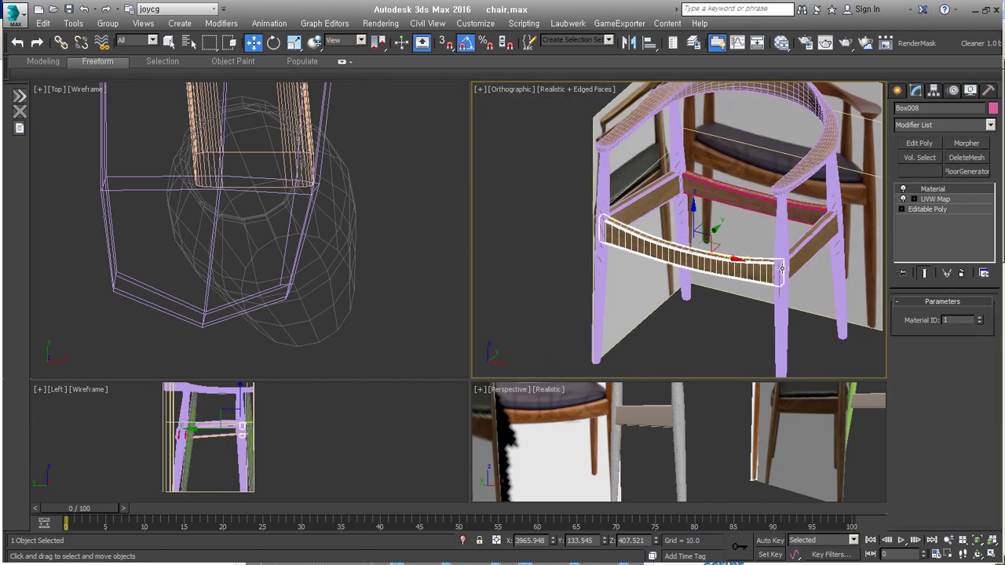
pyautogui.scroll(3, 827, 245)
pyautogui.scroll(-2, 707, 236)
pyautogui.click(691, 149)
pyautogui.scroll(3, 690, 149)
pyautogui.moveTo(691, 149)
pyautogui.keyDown('alt'); pyautogui.mouseDown(button='middle')
pyautogui.moveTo(704, 348)
pyautogui.moveTo(739, 287)
pyautogui.moveTo(714, 283)
pyautogui.mouseUp(button='middle'); pyautogui.keyUp('alt')
pyautogui.scroll(-2, 704, 348)
pyautogui.scroll(-1, 704, 348)
pyautogui.scroll(-1, 715, 330)
# Step: Select the seat cushion element, detach it as Object015 and isolate it
pyautogui.click(694, 263)
pyautogui.press('z')
pyautogui.press('5')
pyautogui.click(712, 284)
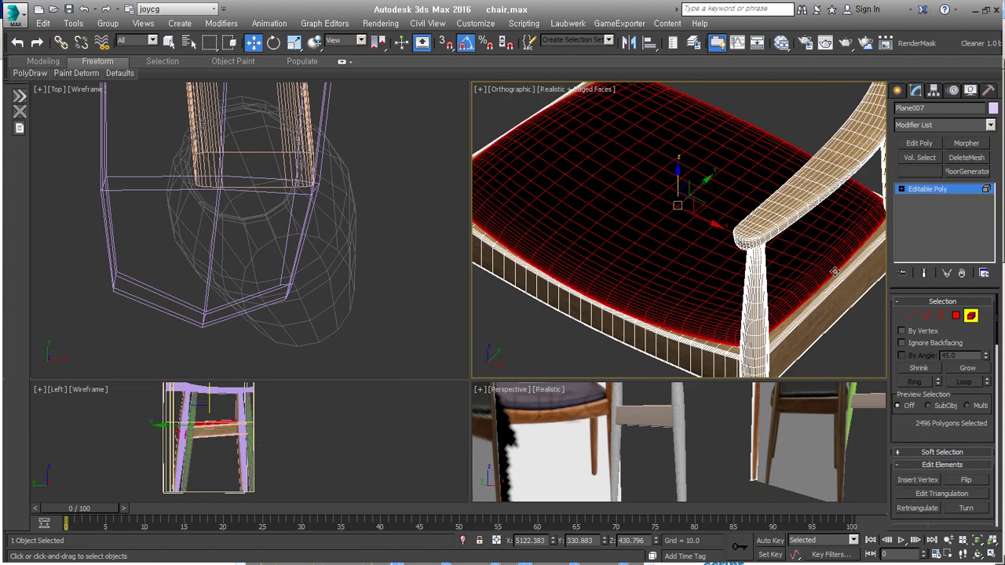
pyautogui.click(541, 293)
pyautogui.hotkey('alt', 'q')
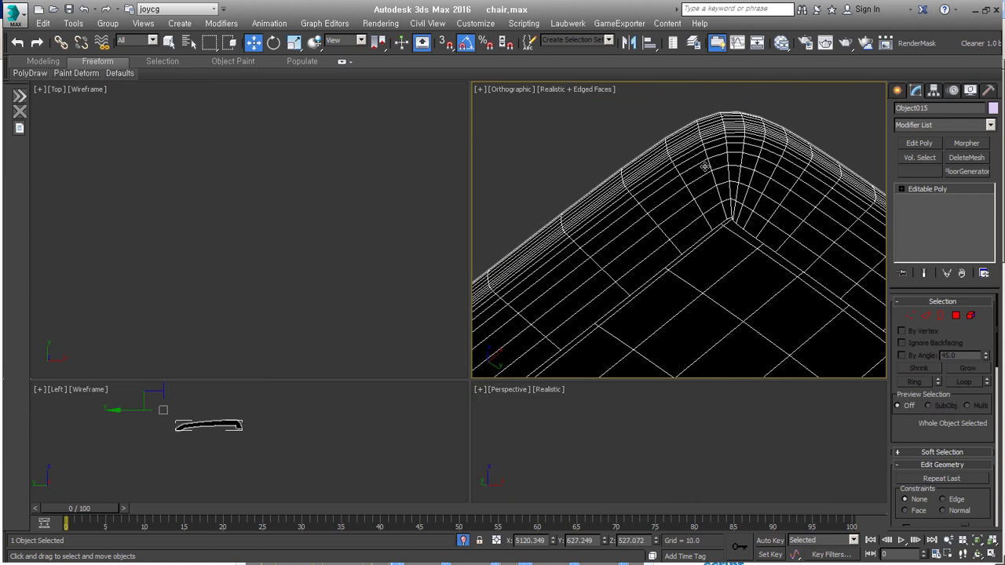
# Step: Add Unwrap UVW to Object015, review its layout in the UV editor, then close the editor
pyautogui.scroll(3, 813, 278)
pyautogui.scroll(-3, 812, 279)
pyautogui.moveTo(633, 210)
pyautogui.mouseDown(button='middle')
pyautogui.moveTo(735, 321)
pyautogui.moveTo(759, 290)
pyautogui.mouseUp(button='middle')
pyautogui.press('z')
pyautogui.click(942, 125)
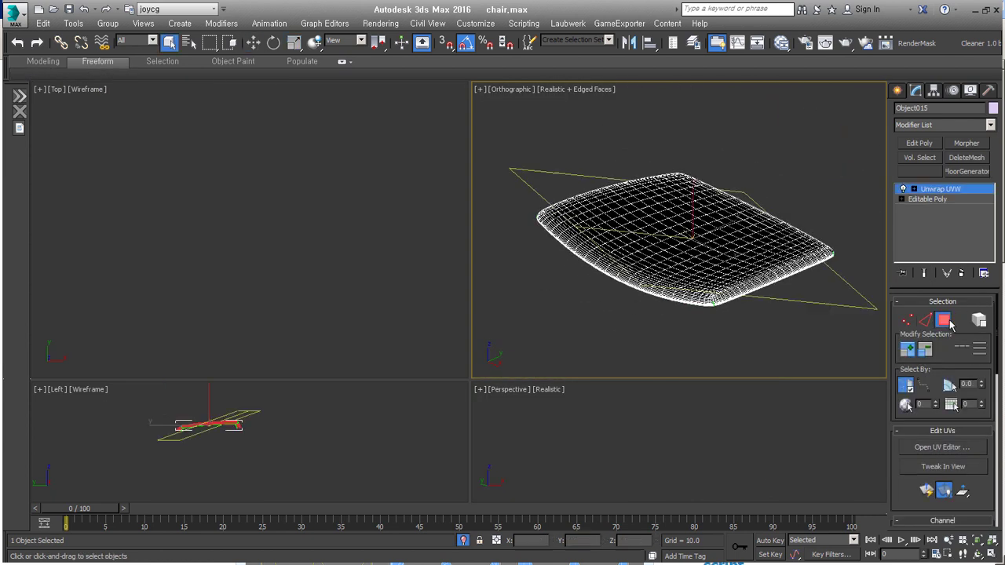
pyautogui.click(942, 447)
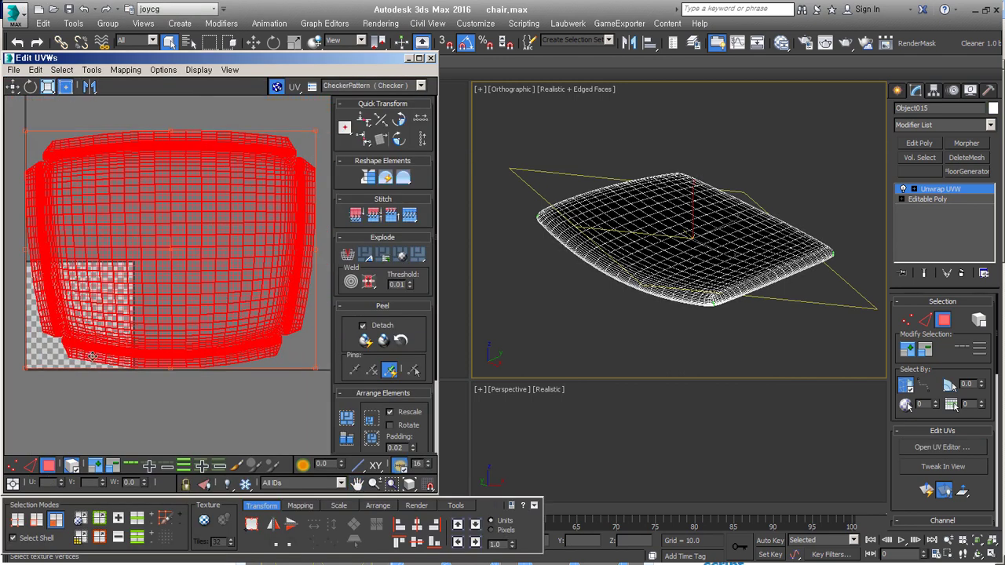
pyautogui.click(430, 58)
pyautogui.scroll(5, 683, 100)
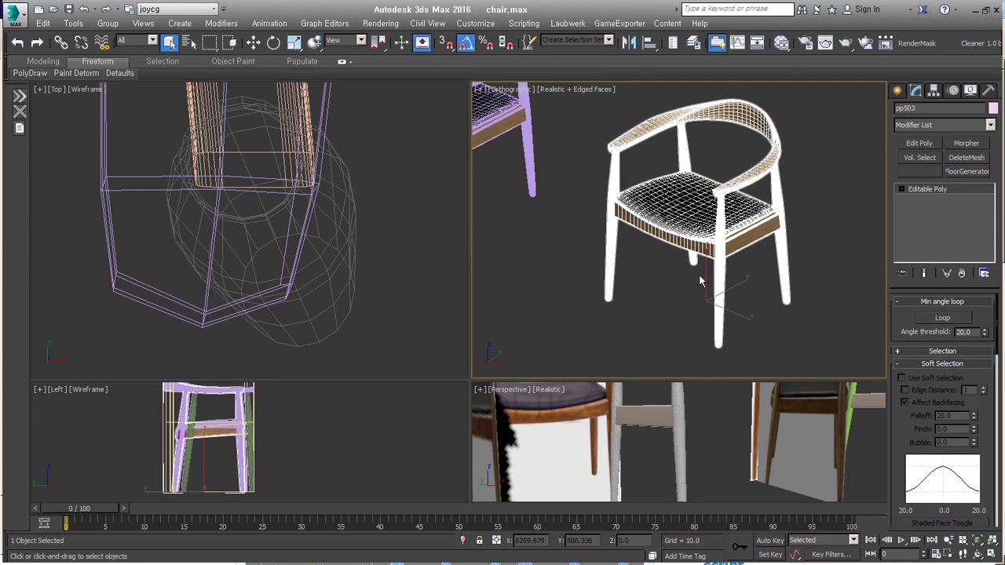
# Step: Clone the chair as pp504 and export it as a V-Ray mesh proxy
pyautogui.press('w')
pyautogui.keyDown('shift'); pyautogui.moveTo(612, 271); pyautogui.dragTo(752, 267); pyautogui.keyUp('shift')
pyautogui.rightClick(754, 227)
pyautogui.click(816, 442)
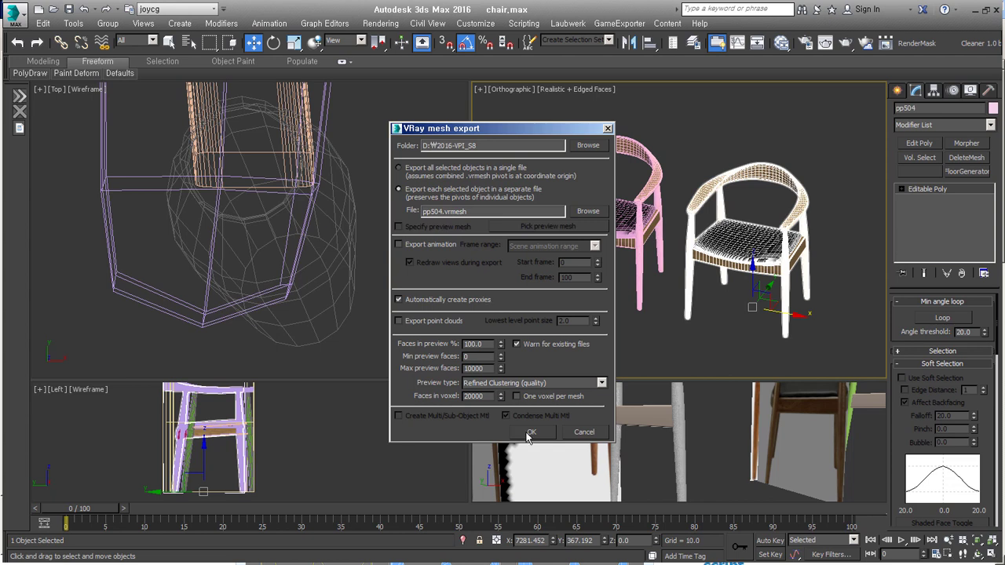
pyautogui.scroll(3, 808, 274)
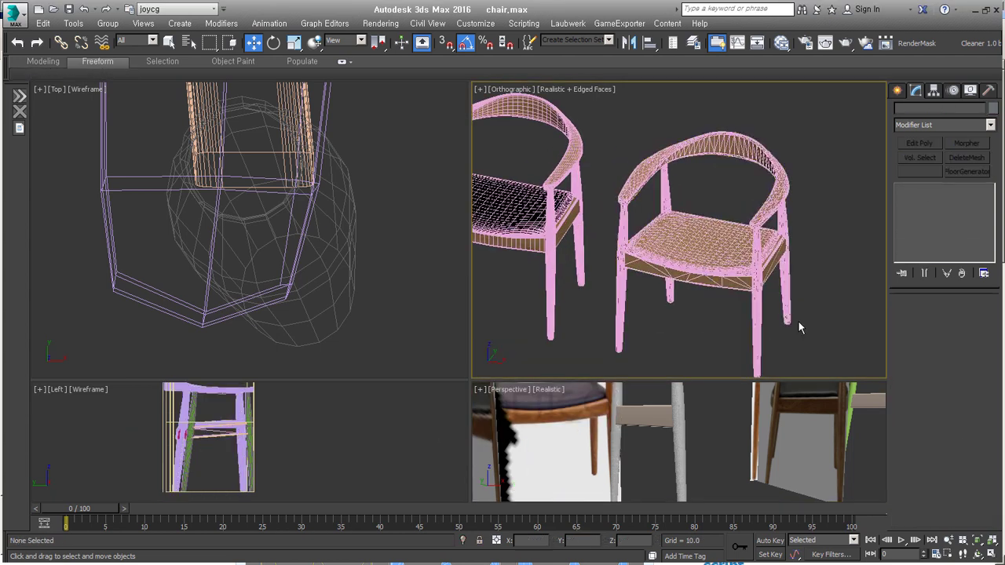
pyautogui.click(906, 408)
# Step: Set the proxy to display its whole mesh, import it as a mesh, and open the material editor
pyautogui.click(912, 432)
pyautogui.click(911, 445)
pyautogui.click(941, 382)
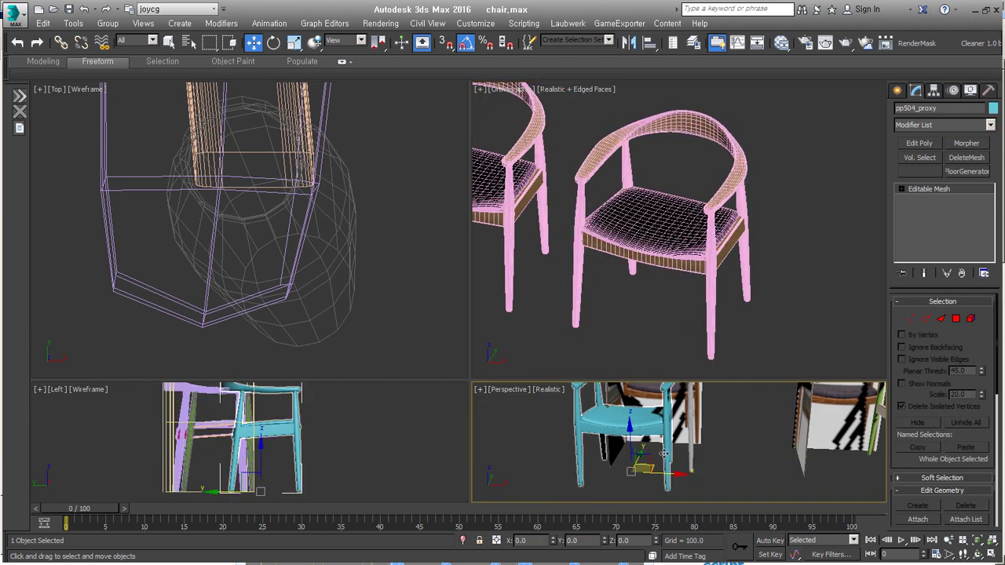
pyautogui.scroll(-8, 683, 245)
pyautogui.scroll(5, 684, 245)
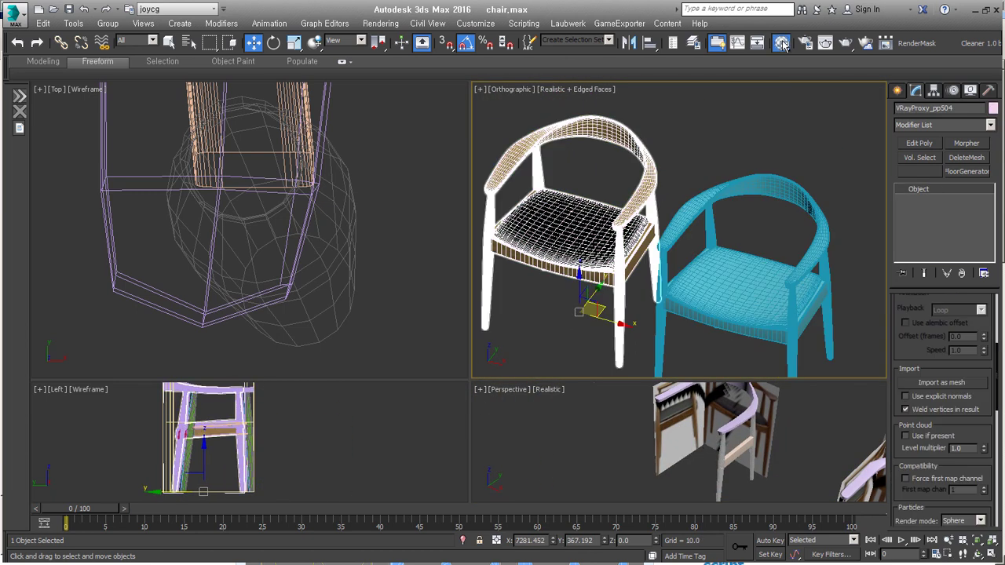
pyautogui.press('m')
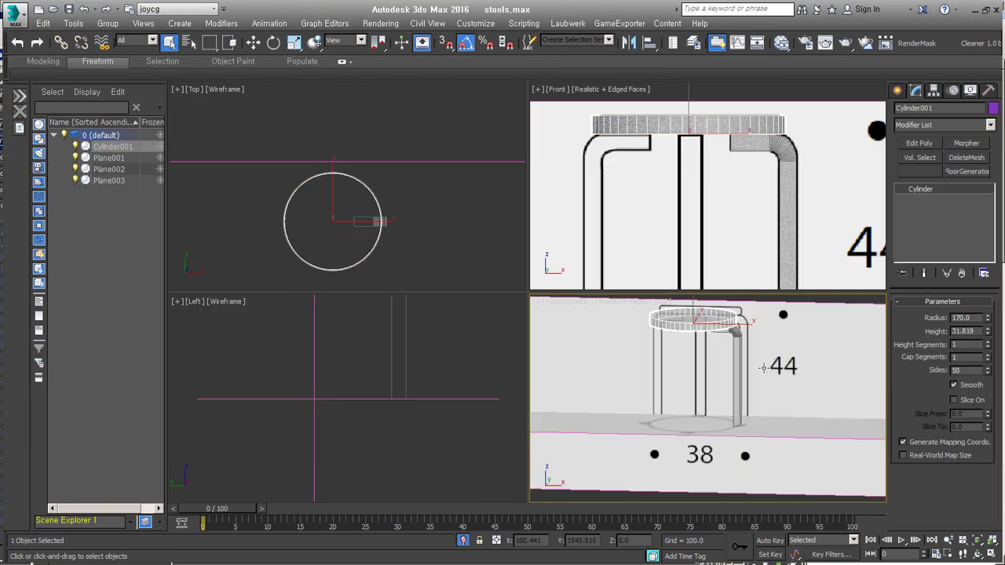
# Step: Select the stool's bent leg tube Plane003 and isolate it
pyautogui.moveTo(762, 368)
pyautogui.keyDown('alt'); pyautogui.mouseDown(button='middle')
pyautogui.moveTo(713, 385)
pyautogui.moveTo(768, 464)
pyautogui.mouseUp(button='middle'); pyautogui.keyUp('alt')
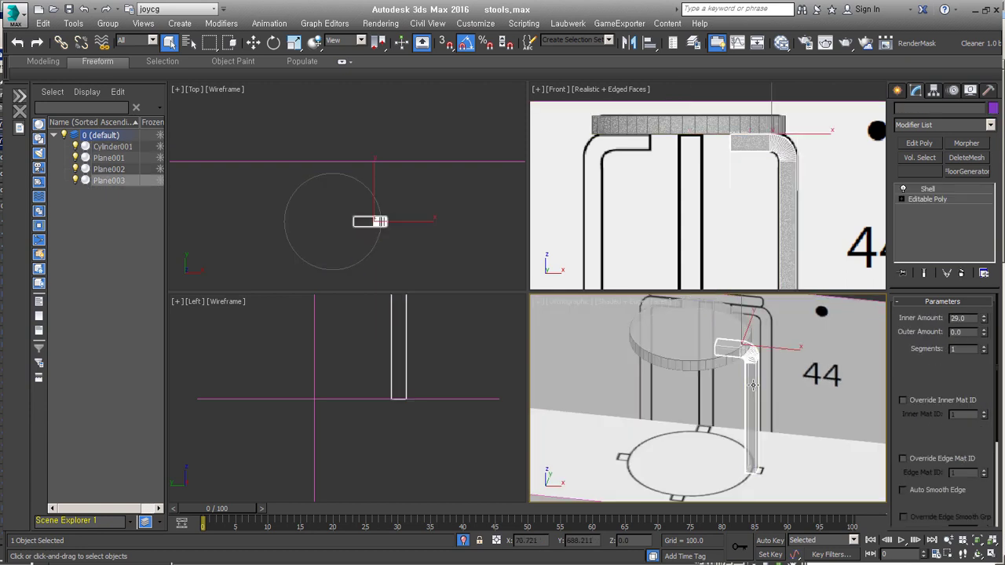
pyautogui.click(673, 302)
pyautogui.moveTo(674, 303)
pyautogui.keyDown('alt'); pyautogui.mouseDown(button='middle')
pyautogui.moveTo(733, 332)
pyautogui.moveTo(760, 397)
pyautogui.mouseUp(button='middle'); pyautogui.keyUp('alt')
pyautogui.click(745, 377)
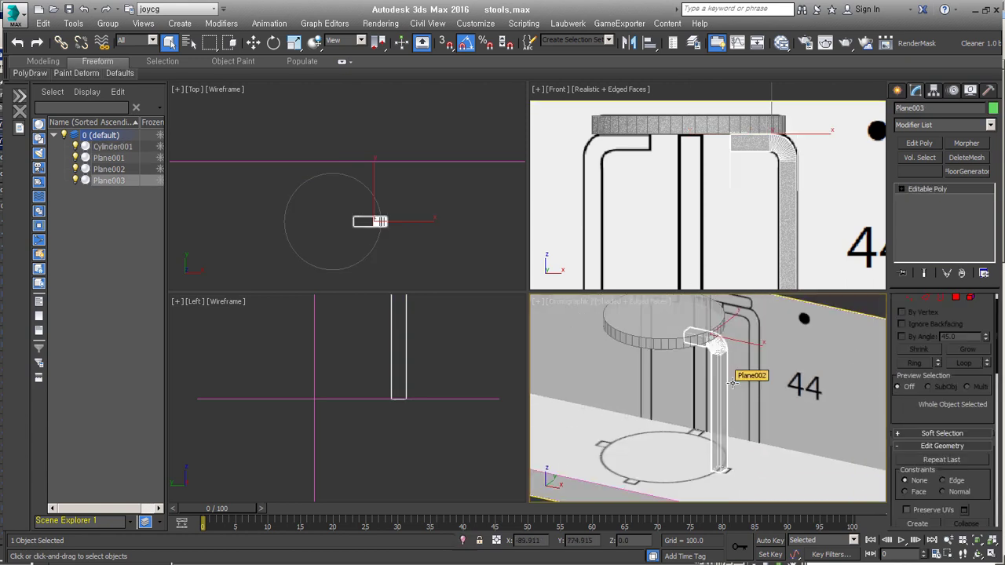
pyautogui.hotkey('alt', 'q')
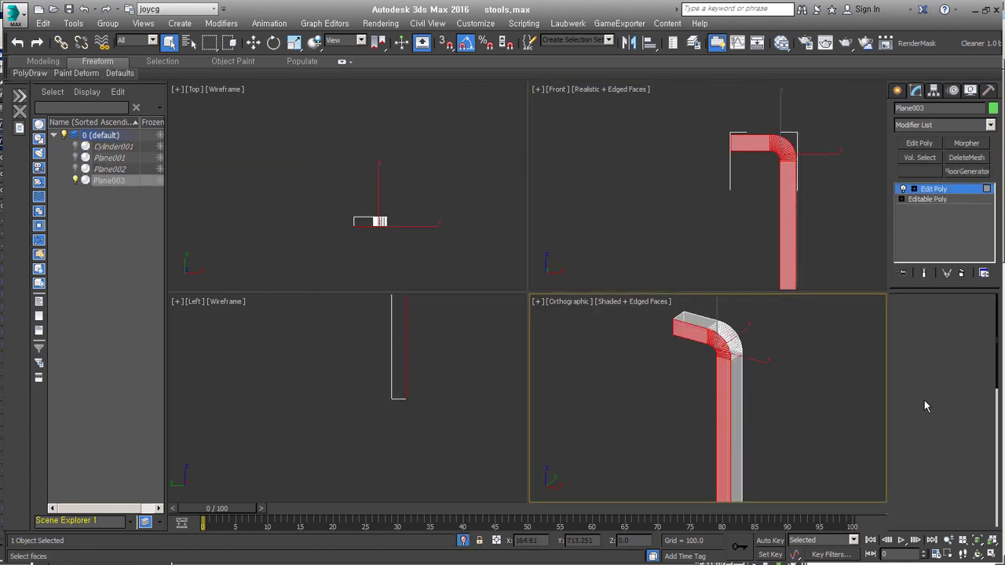
# Step: Select the edges running along the leg tube to extract them as spline Shape001
pyautogui.press('1')
pyautogui.keyDown('alt'); pyautogui.moveTo(734, 369); pyautogui.dragTo(727, 453, button='middle'); pyautogui.keyUp('alt')
pyautogui.moveTo(802, 406); pyautogui.dragTo(637, 332, button='right')
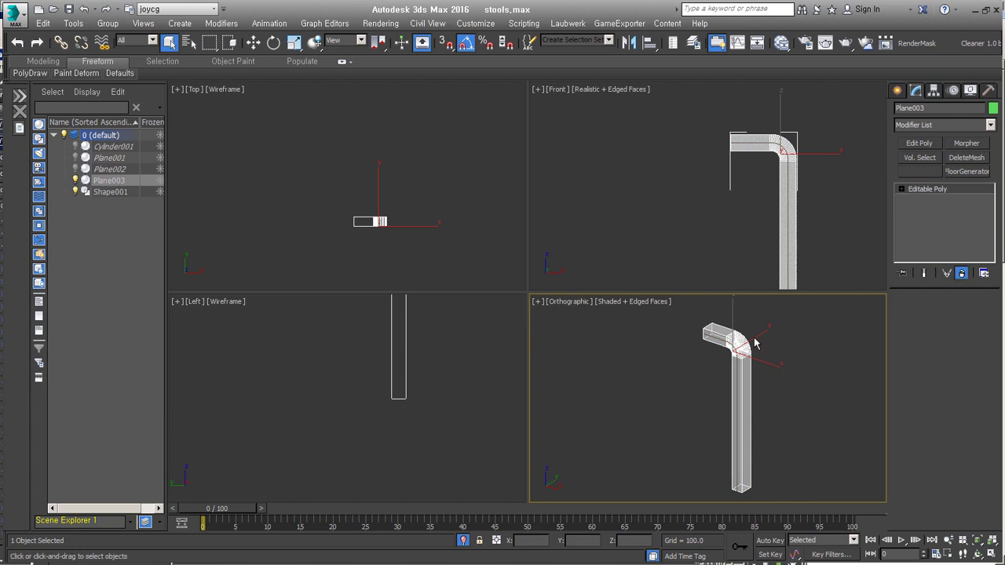
pyautogui.rightClick(755, 343)
pyautogui.click(777, 340)
pyautogui.scroll(3, 792, 390)
pyautogui.press('4')
pyautogui.scroll(-3, 773, 381)
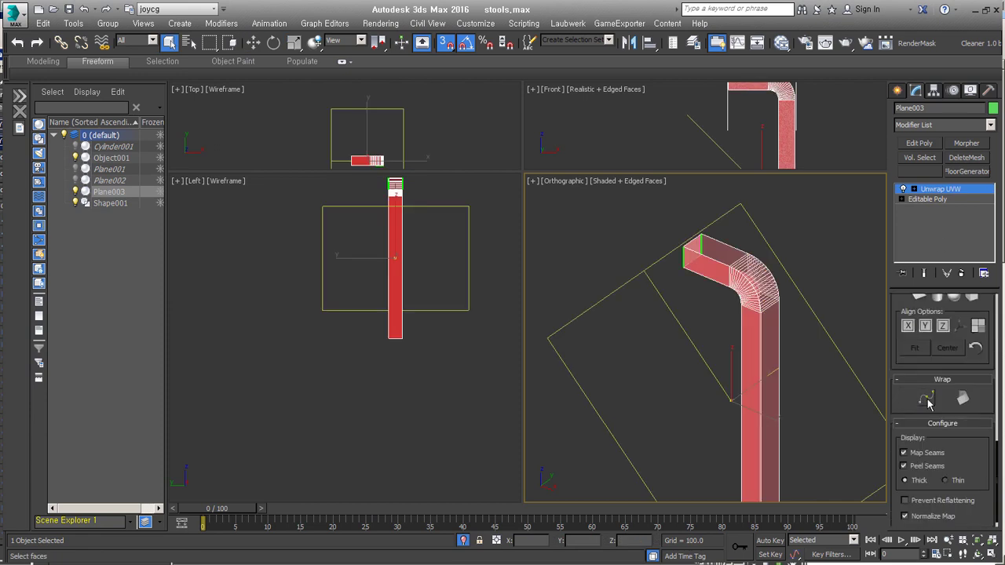
# Step: Apply spline mapping to the tube's UVs using Shape001 as the path
pyautogui.click(927, 401)
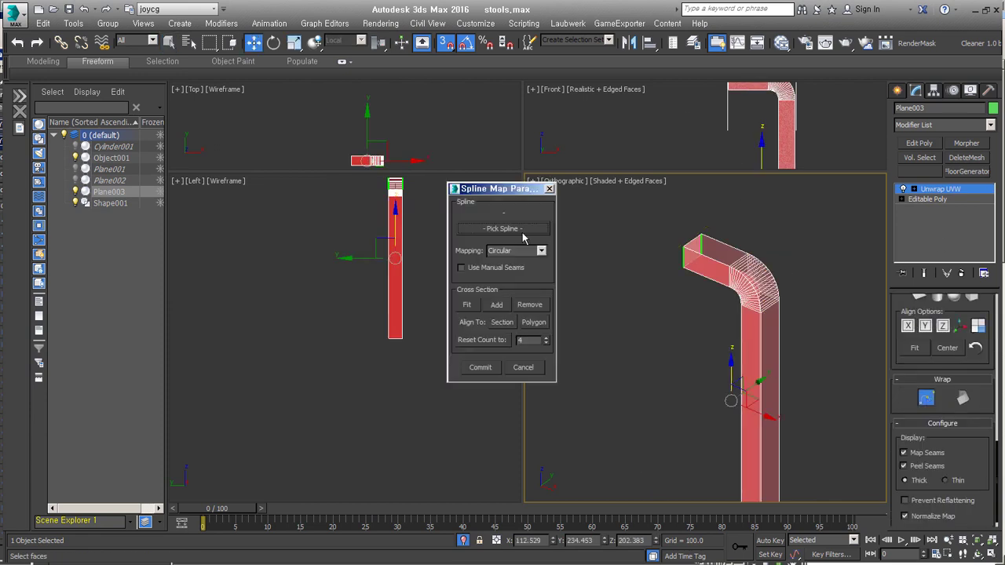
pyautogui.click(782, 324)
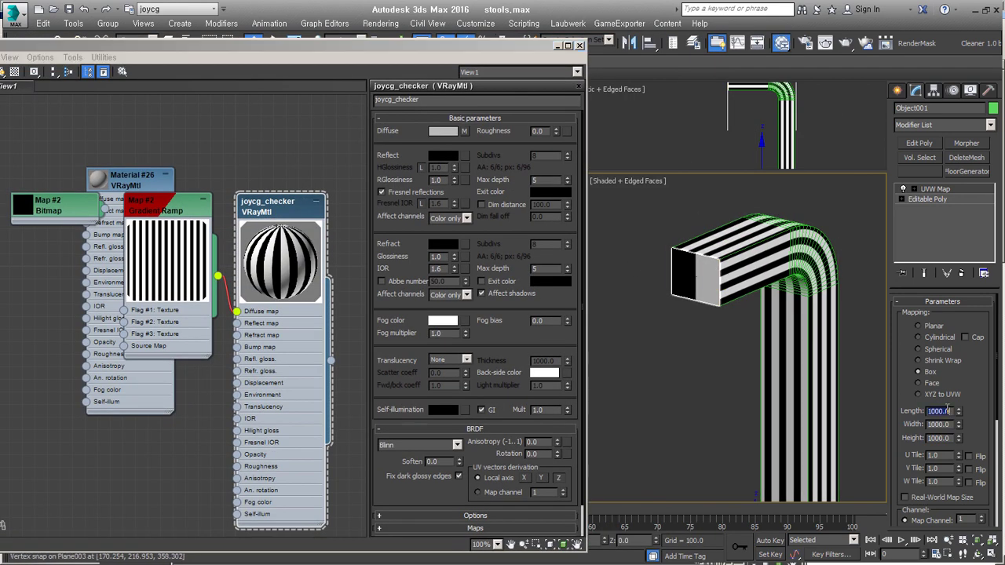
pyautogui.scroll(-5, 947, 406)
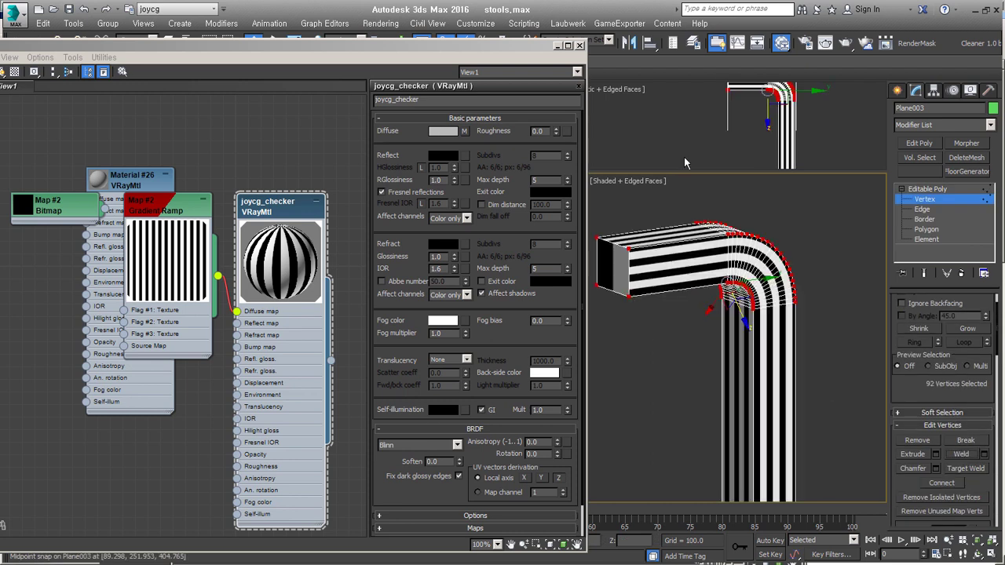
# Step: Chamfer the selected edges around the leg's bend
pyautogui.press('2')
pyautogui.keyDown('alt'); pyautogui.moveTo(684, 235); pyautogui.dragTo(707, 282, button='middle'); pyautogui.keyUp('alt')
pyautogui.rightClick(675, 314)
pyautogui.click(691, 337)
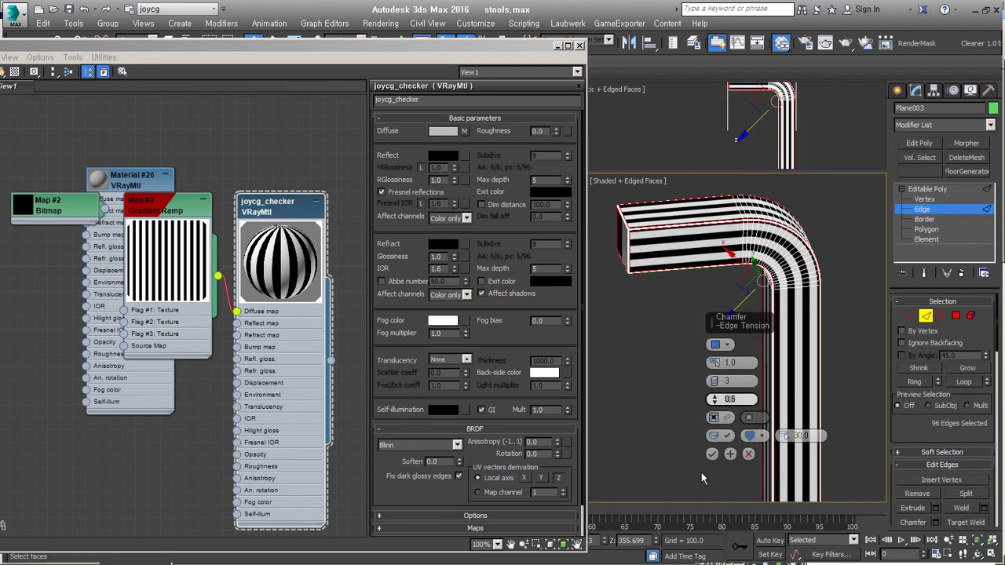
pyautogui.scroll(5, 689, 301)
pyautogui.scroll(2, 741, 400)
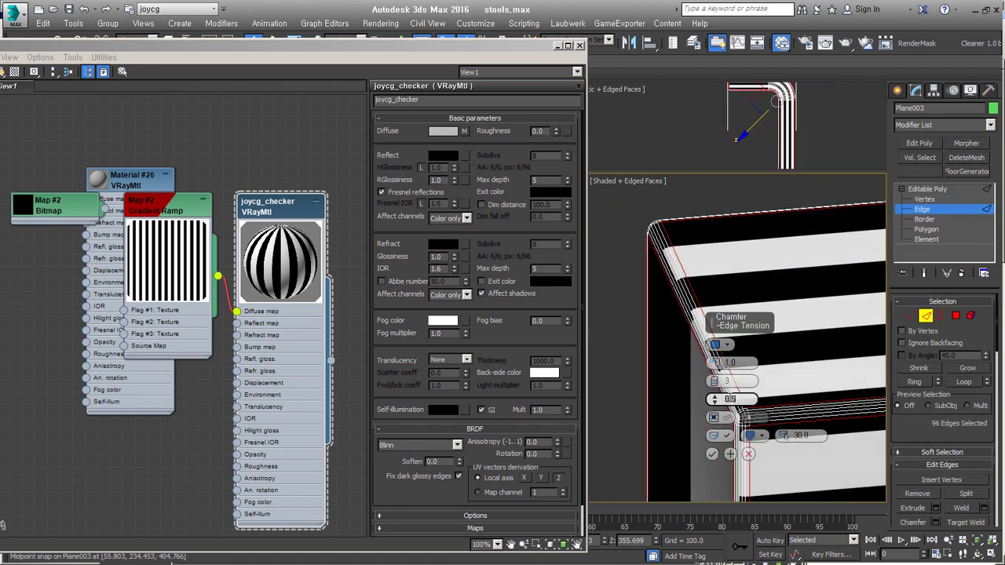
# Step: Minimize the Slate Material Editor to return to the four-viewport stool scene
pyautogui.click(711, 454)
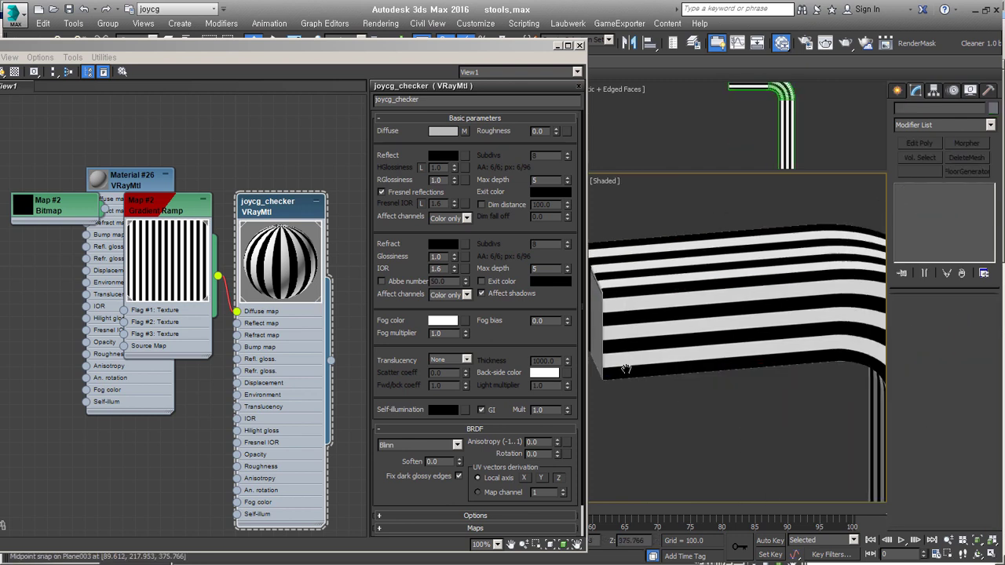
pyautogui.scroll(-8, 781, 314)
pyautogui.click(557, 44)
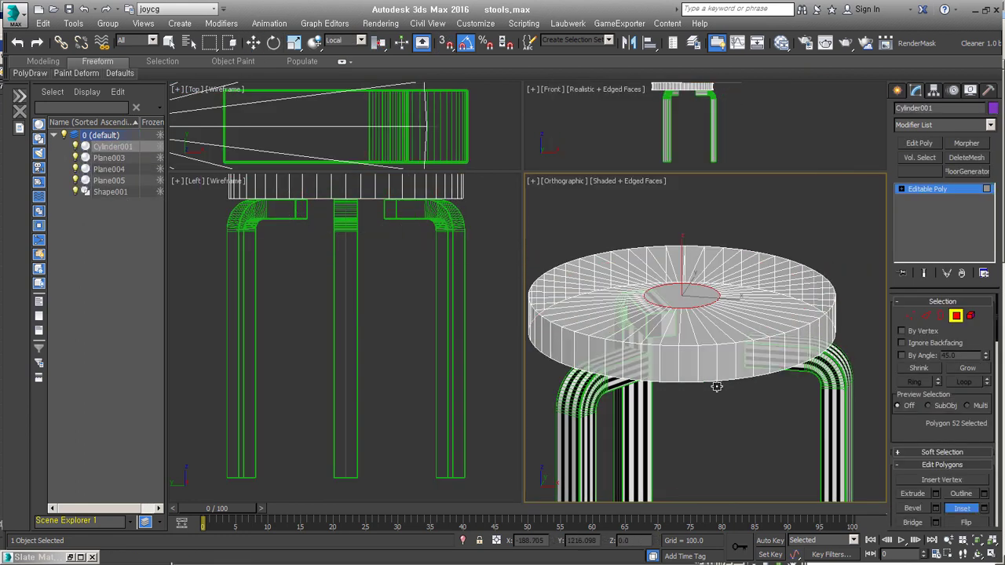
# Step: Chamfer the seat's rim edge loop into a rounded 9-segment edge
pyautogui.keyDown('alt'); pyautogui.moveTo(722, 365); pyautogui.dragTo(763, 301, button='middle'); pyautogui.keyUp('alt')
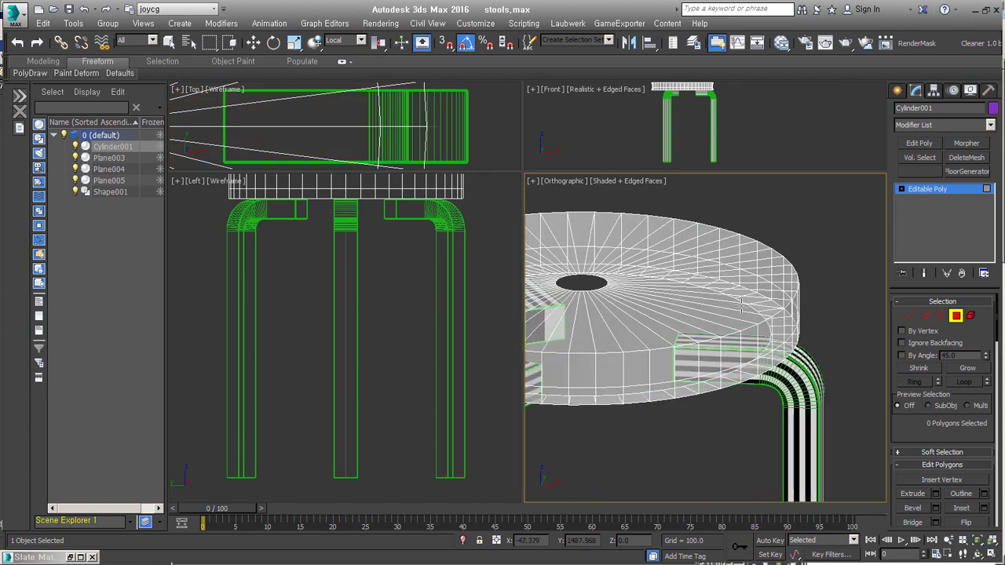
pyautogui.press('2')
pyautogui.doubleClick(783, 316)
pyautogui.rightClick(783, 316)
pyautogui.click(688, 385)
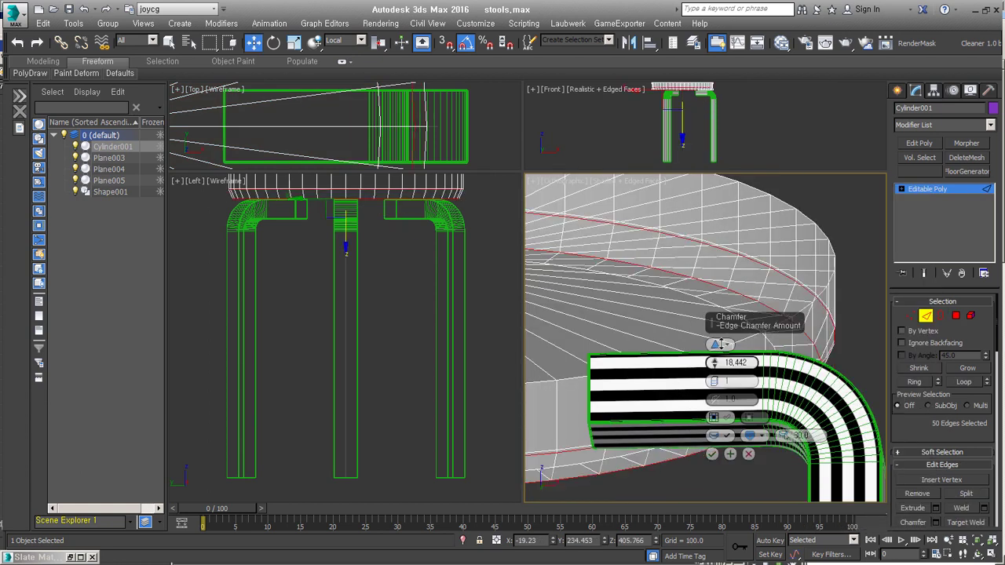
pyautogui.scroll(-1, 929, 459)
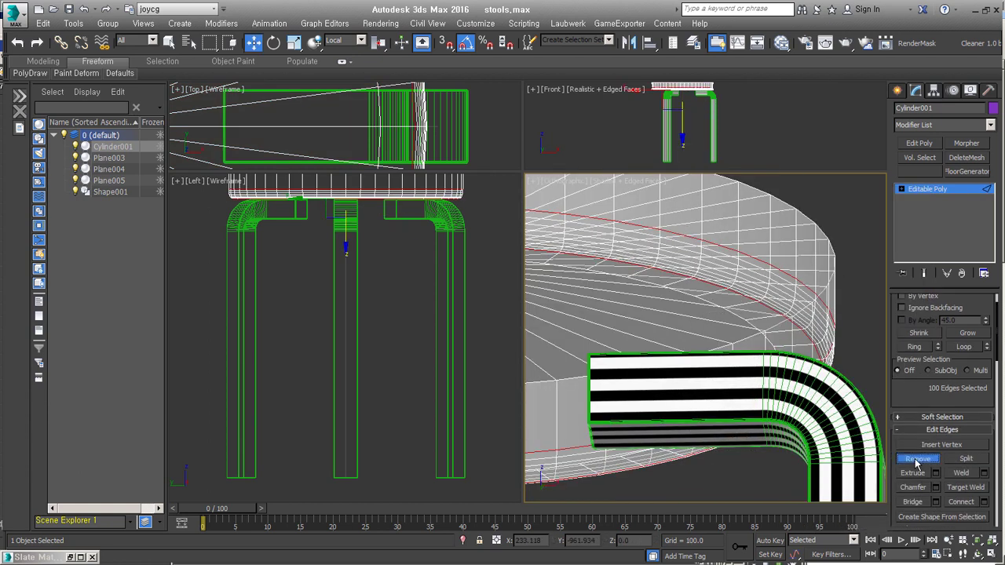
pyautogui.hotkey('shift', 'z')
pyautogui.click(913, 487)
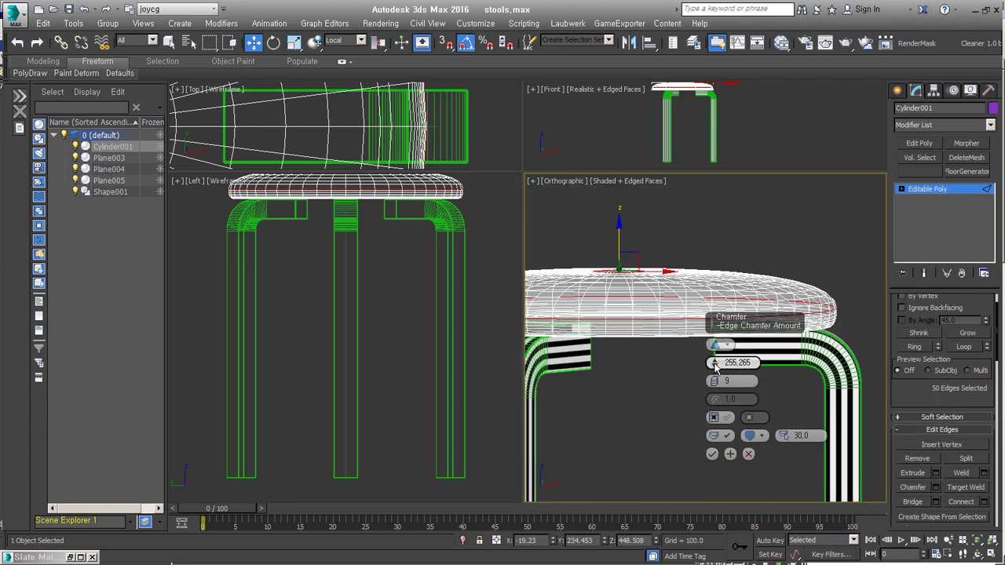
pyautogui.hotkey('shift', 'z')
pyautogui.hotkey('shift', 'z')
pyautogui.hotkey('shift', 'z')
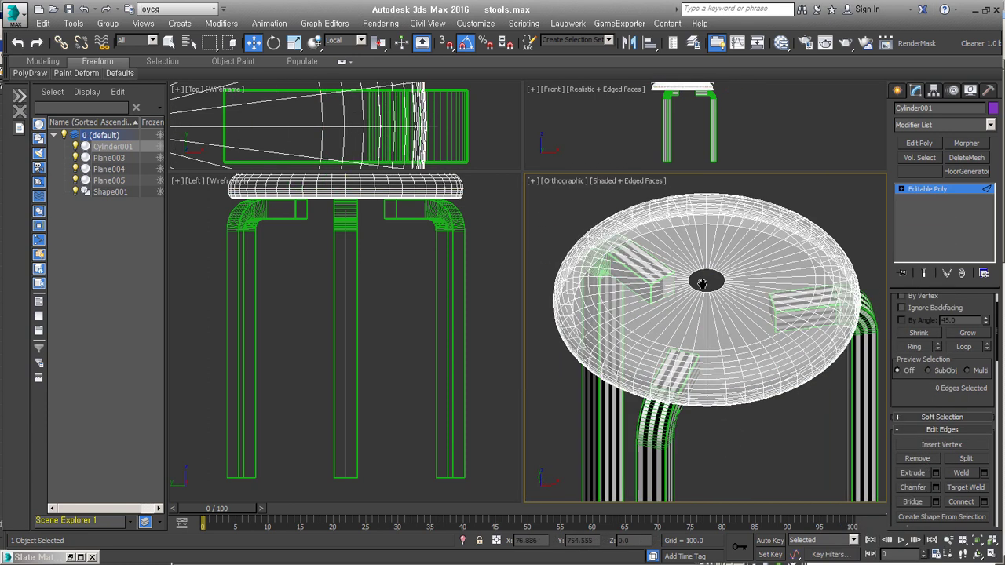
# Step: Clone the seat's top polygons into Object001, give it a Shell, then reselect Cylinder001
pyautogui.rightClick(715, 287)
pyautogui.click(754, 345)
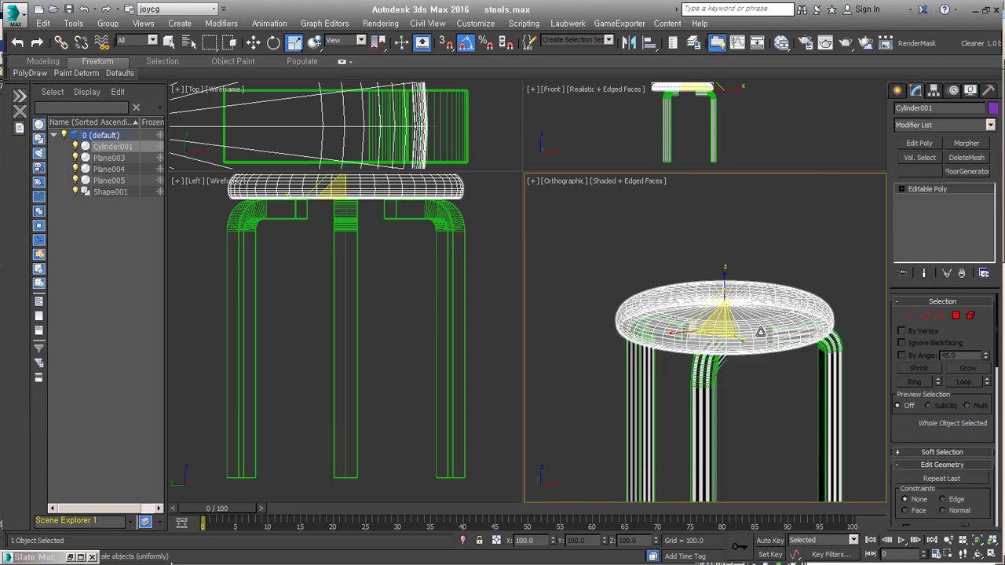
pyautogui.press('4')
pyautogui.scroll(2, 766, 383)
pyautogui.press('w')
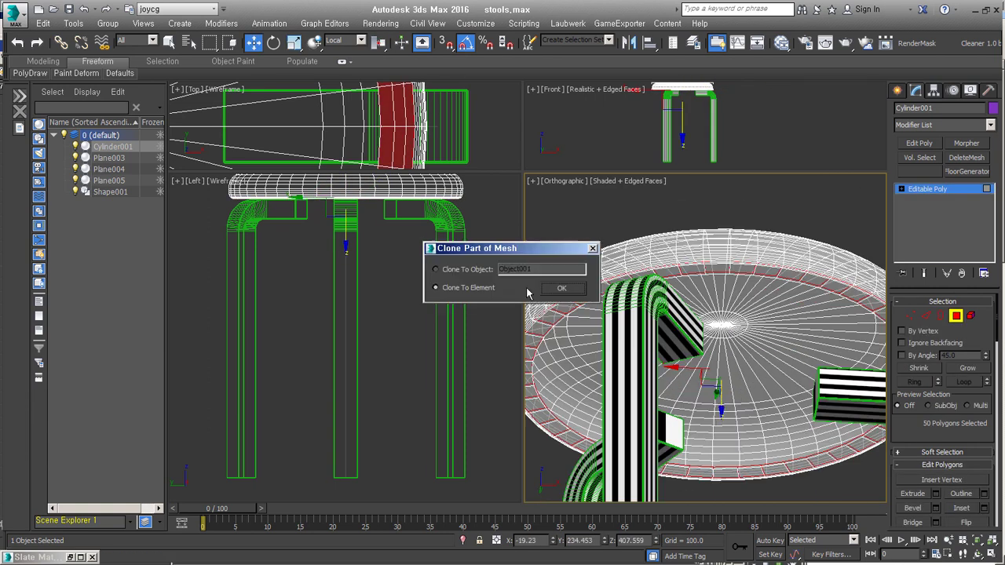
pyautogui.click(562, 288)
pyautogui.keyDown('alt'); pyautogui.moveTo(707, 353); pyautogui.dragTo(746, 330, button='middle'); pyautogui.keyUp('alt')
pyautogui.press('r')
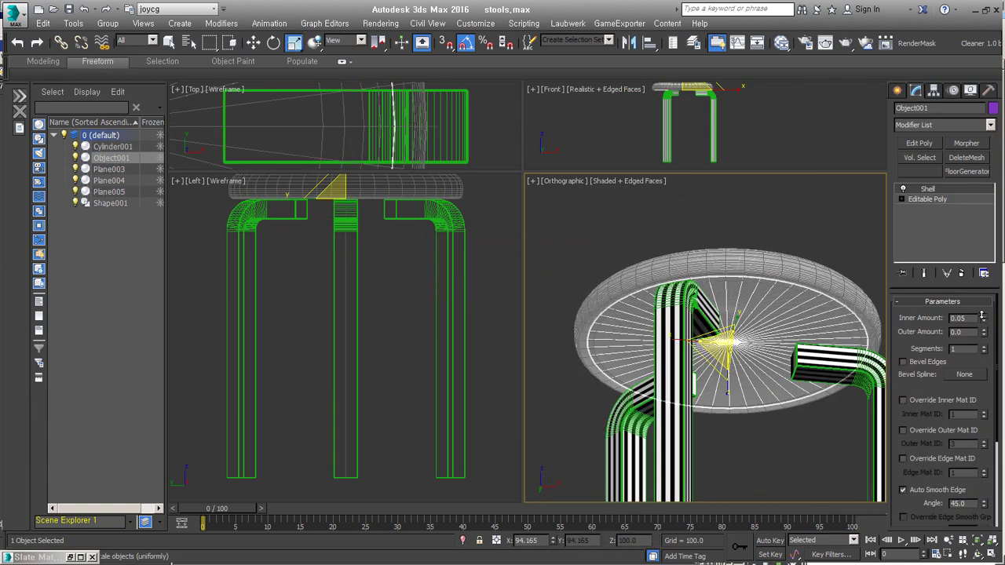
pyautogui.click(696, 382)
pyautogui.keyDown('alt'); pyautogui.moveTo(695, 381); pyautogui.dragTo(790, 352, button='middle'); pyautogui.keyUp('alt')
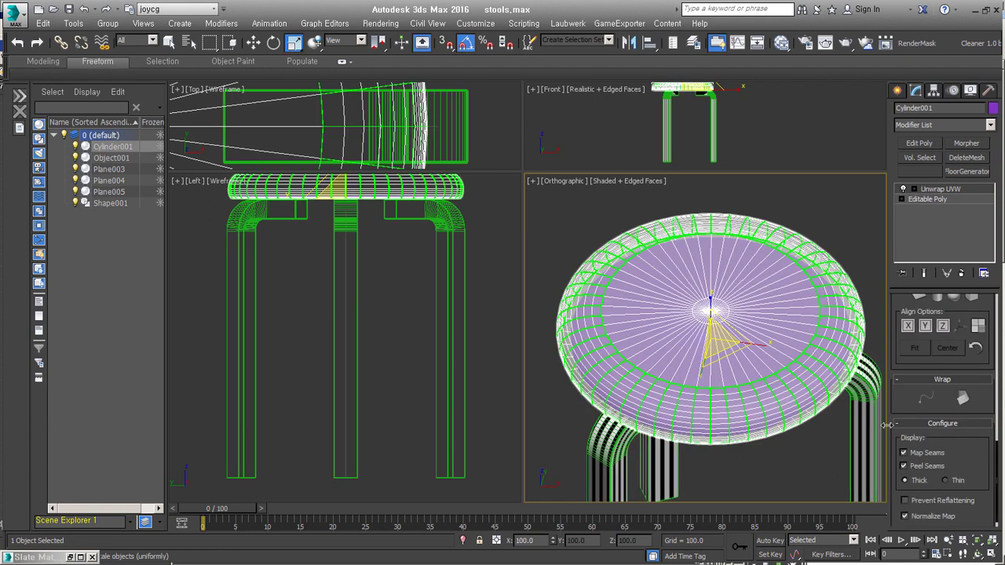
# Step: Pelt-map the seat polygons, relax the UVs and commit the layout
pyautogui.click(937, 219)
pyautogui.click(970, 361)
pyautogui.click(491, 163)
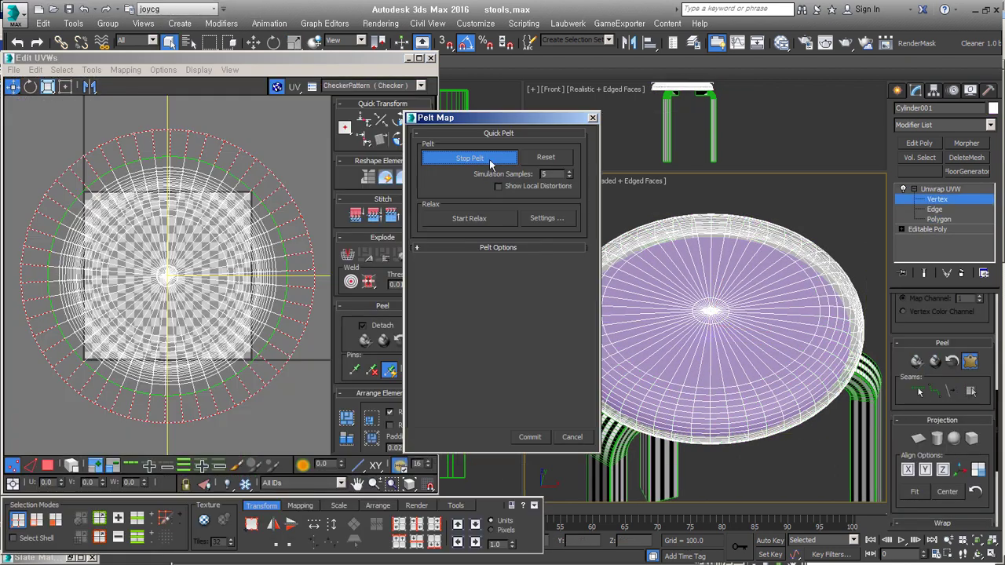
pyautogui.click(547, 219)
pyautogui.click(141, 156)
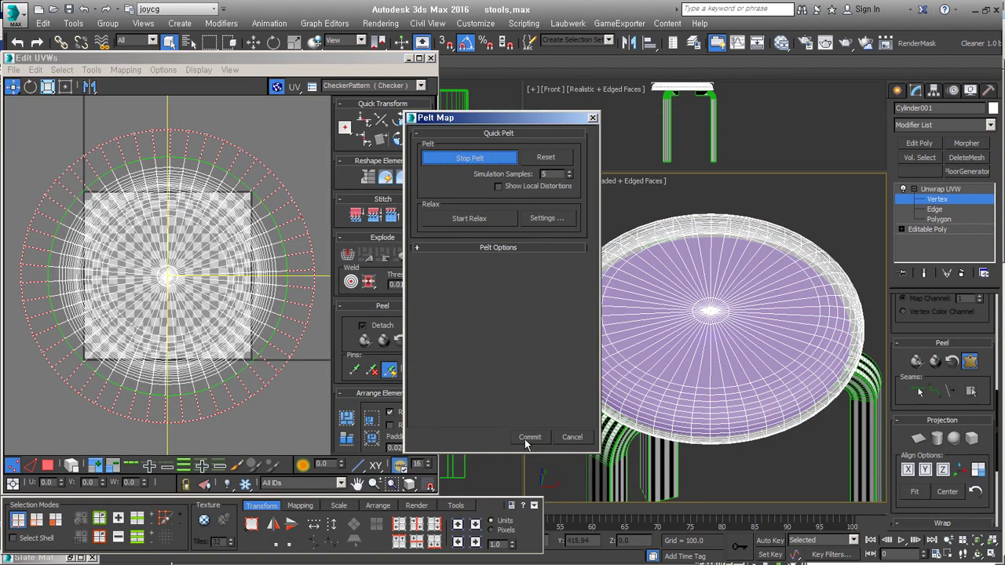
pyautogui.click(530, 437)
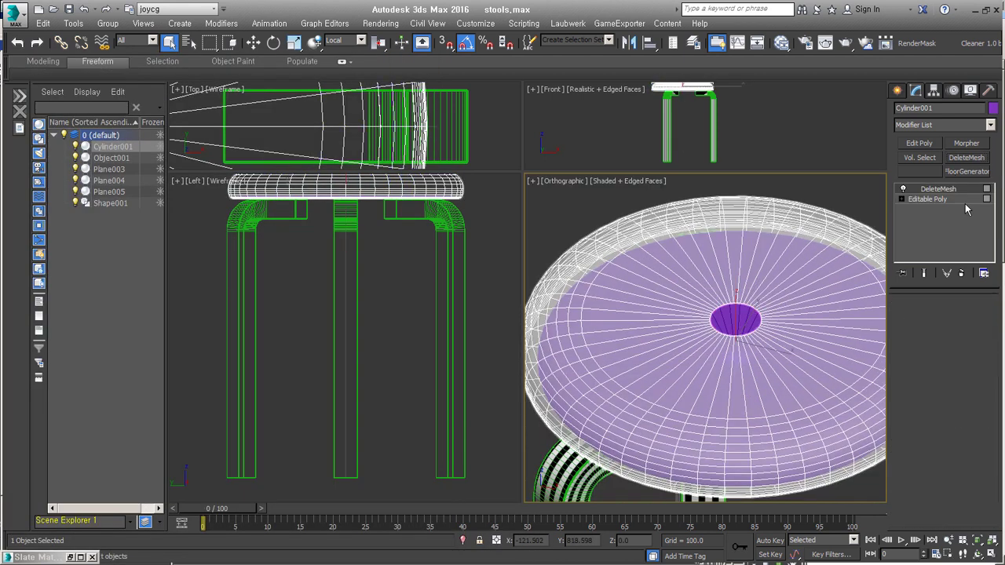
# Step: Move in closer on the finished seat and open the application menu
pyautogui.moveTo(714, 322); pyautogui.dragTo(690, 312, button='middle')
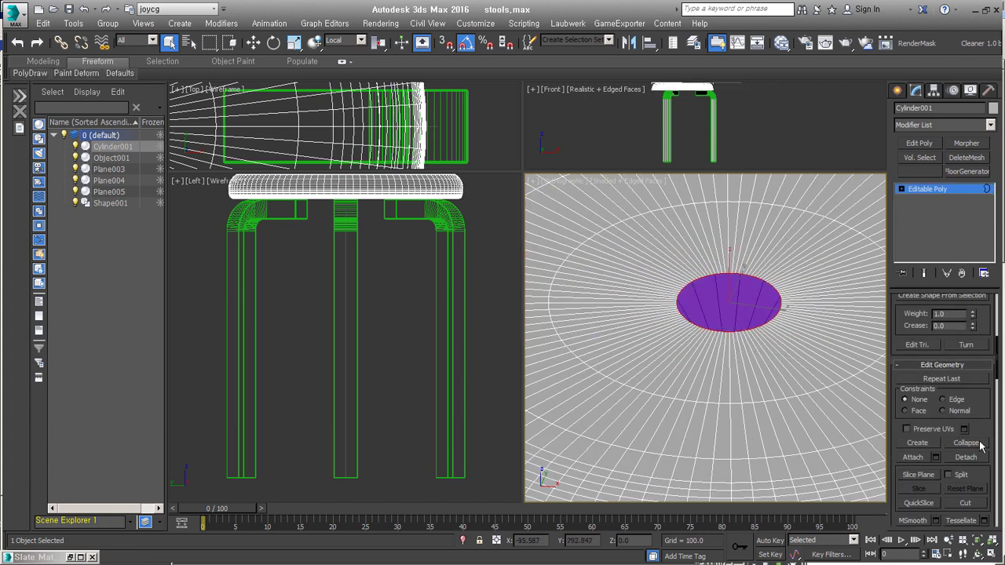
pyautogui.scroll(-5, 762, 400)
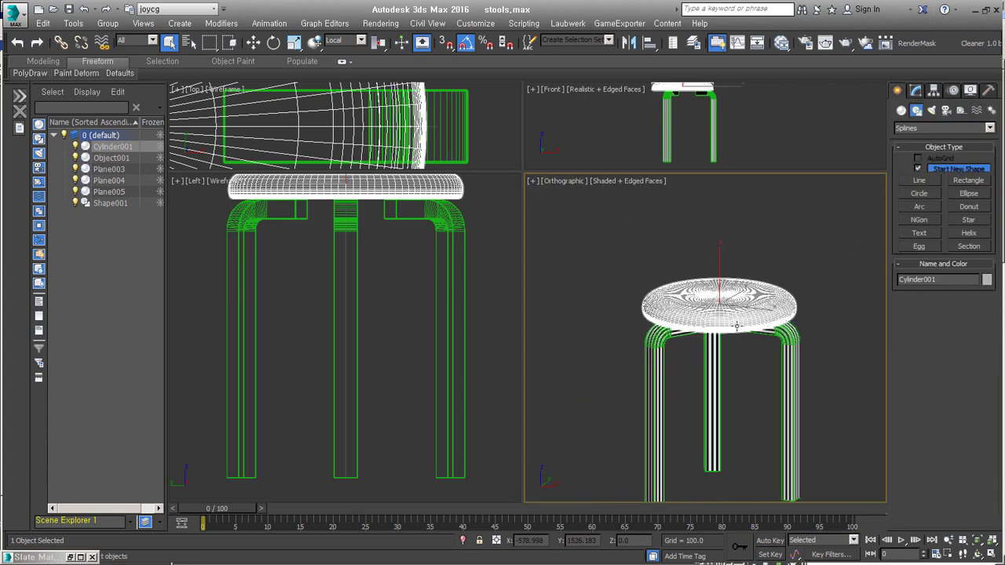
pyautogui.click(14, 15)
# Step: Open stools05.max and select the JakkaraStool group to inspect it
pyautogui.click(135, 195)
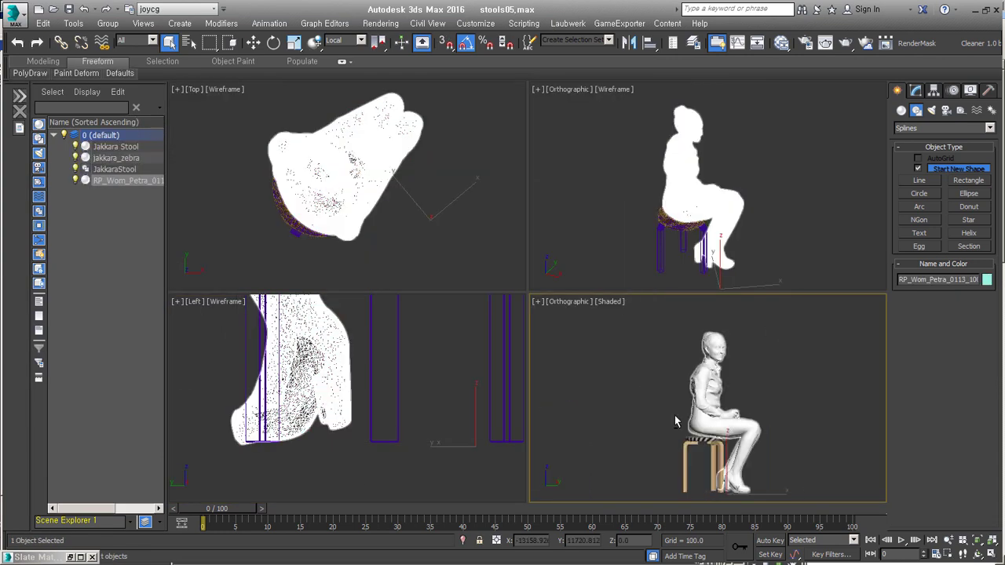
pyautogui.scroll(3, 785, 424)
pyautogui.click(733, 385)
pyautogui.press('w')
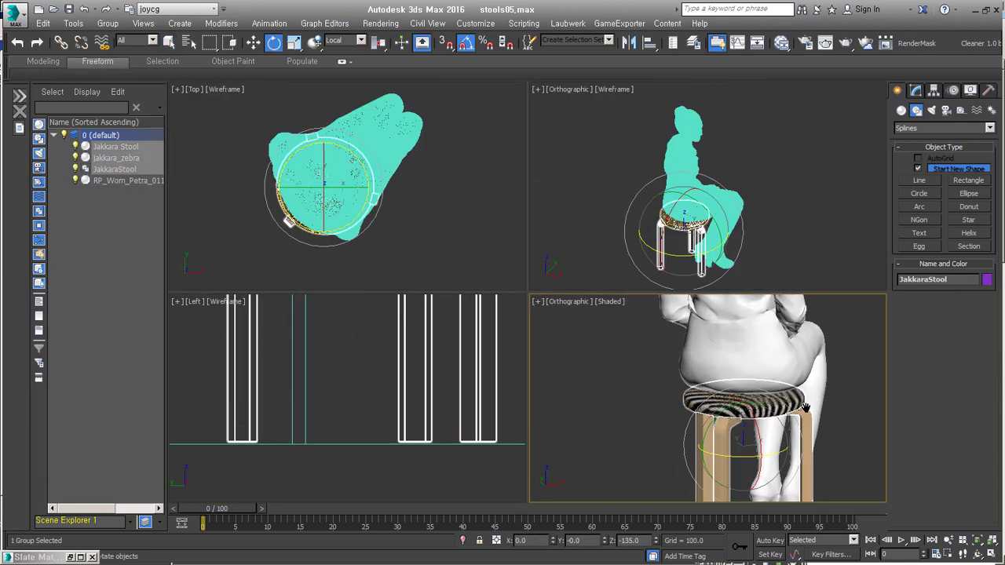
pyautogui.scroll(5, 737, 398)
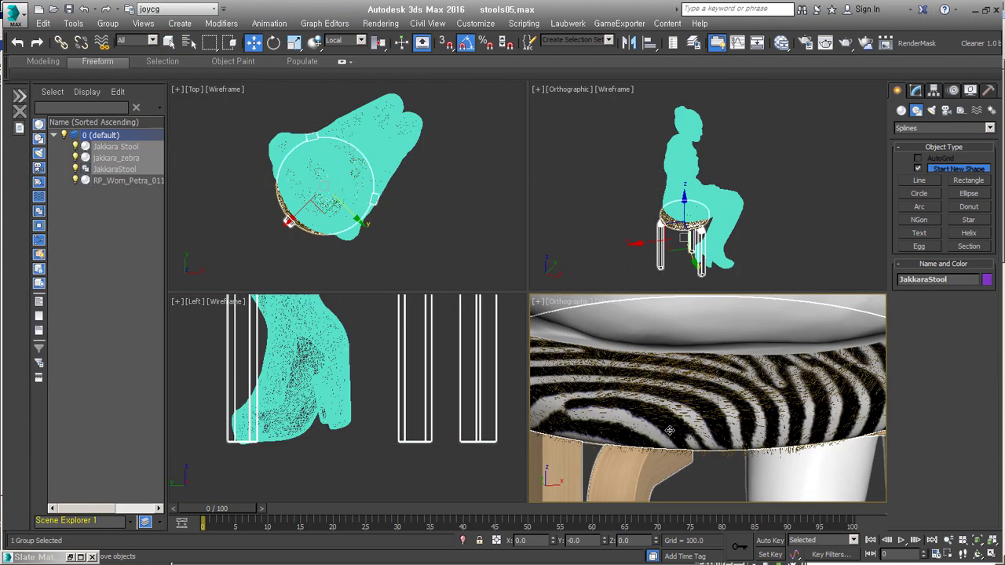
pyautogui.scroll(-8, 670, 431)
# Step: Browse the tree folder's 153tree_joy2.max and Bamboo_joy.max without saving, then cancel
pyautogui.click(15, 22)
pyautogui.click(44, 96)
pyautogui.click(502, 309)
pyautogui.doubleClick(292, 108)
pyautogui.click(120, 87)
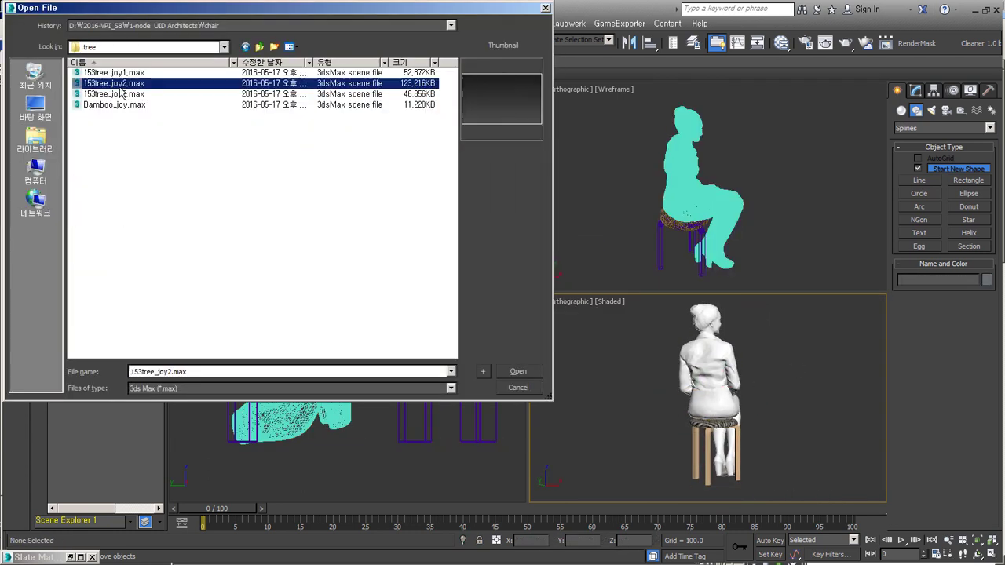
pyautogui.click(122, 106)
pyautogui.click(530, 390)
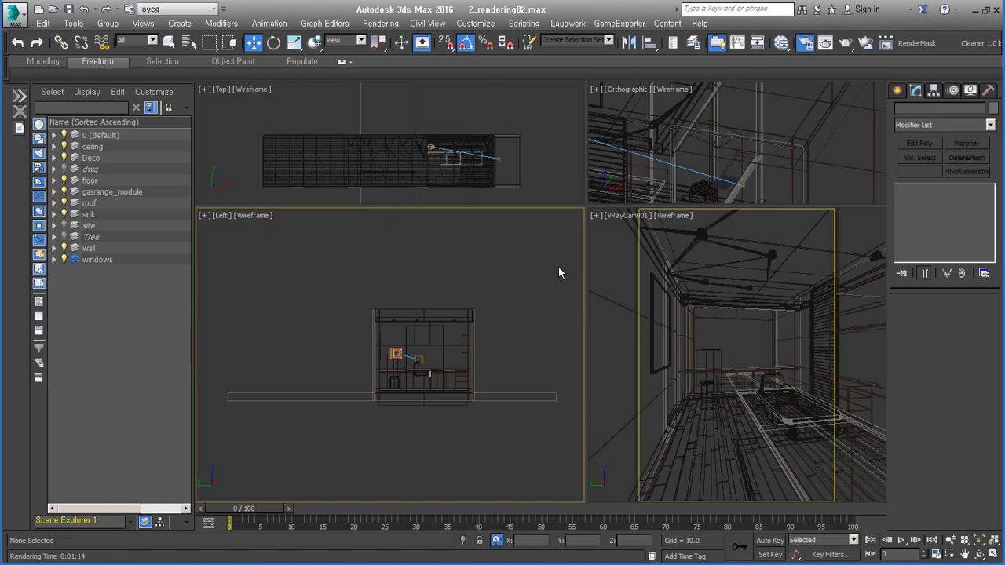
# Step: Render the kitchen from VRayCam001 with V-Ray at 467 × 700 and bring up the finished image
pyautogui.click(641, 424)
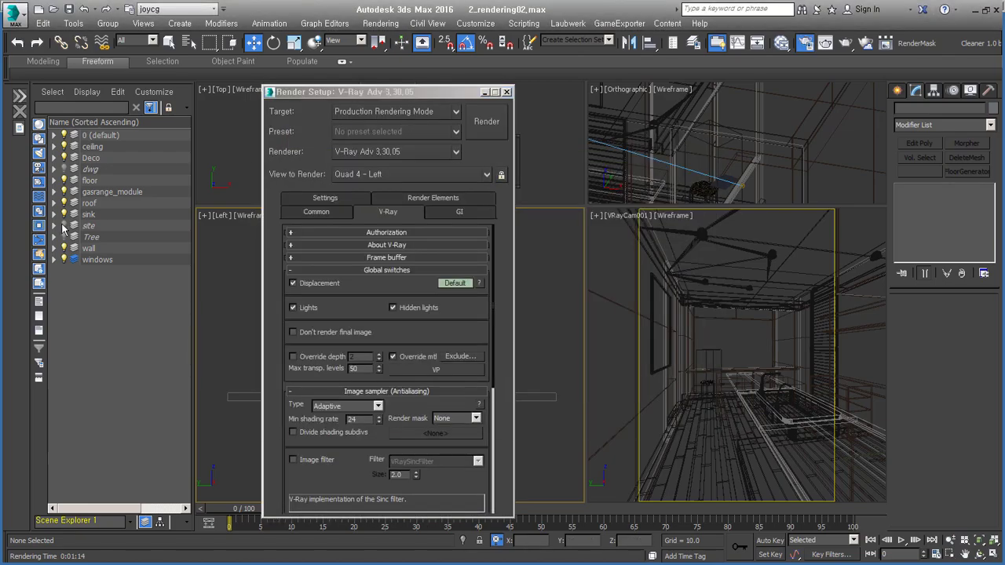
pyautogui.moveTo(474, 92); pyautogui.dragTo(655, 80)
pyautogui.press('8')
pyautogui.click(666, 109)
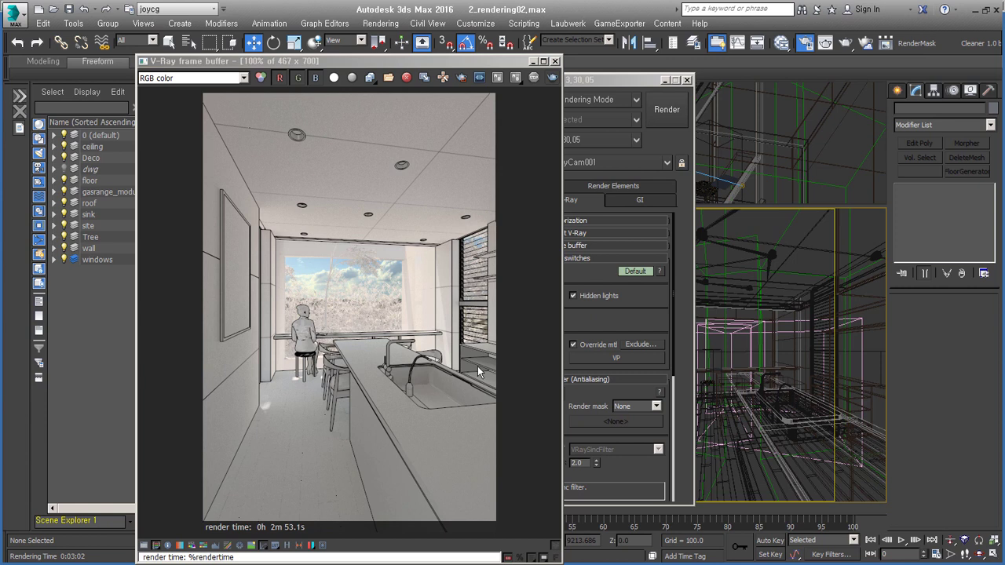
pyautogui.click(530, 122)
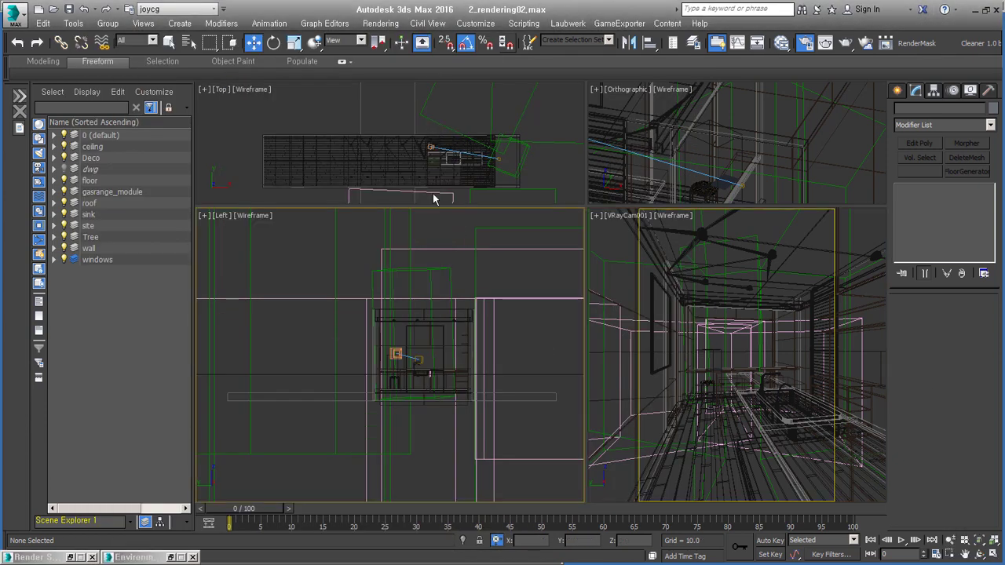
# Step: Hide the Tree layer and isolate the window's -glass louver slat
pyautogui.click(433, 198)
pyautogui.click(64, 235)
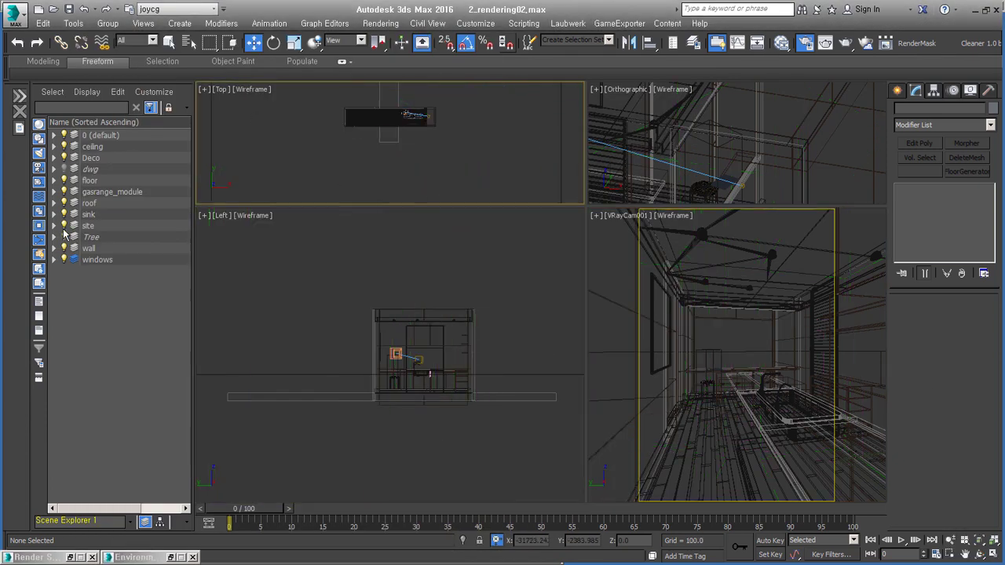
pyautogui.hotkey('alt', 'q')
pyautogui.keyDown('alt'); pyautogui.moveTo(408, 353); pyautogui.dragTo(460, 353, button='middle'); pyautogui.keyUp('alt')
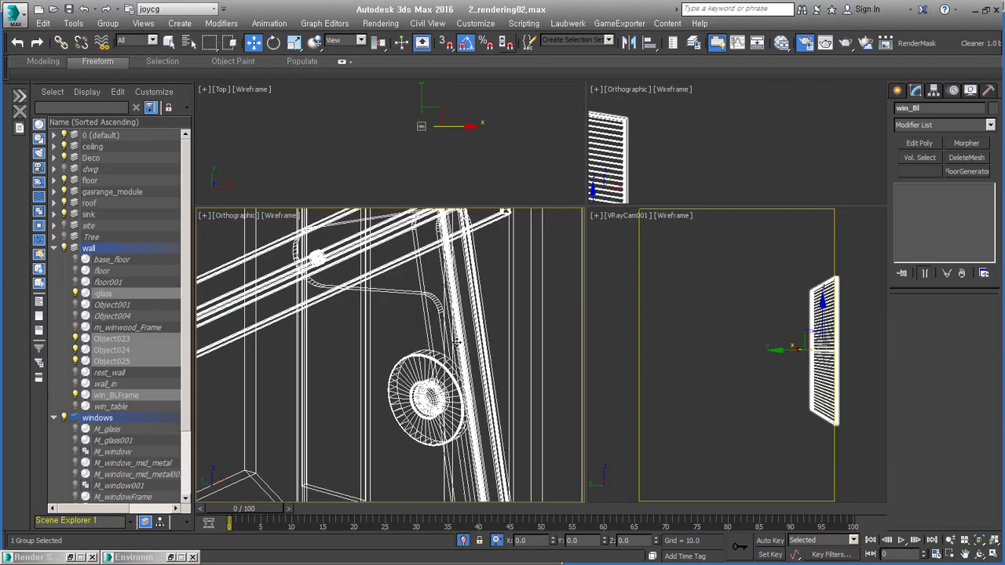
pyautogui.scroll(5, 460, 353)
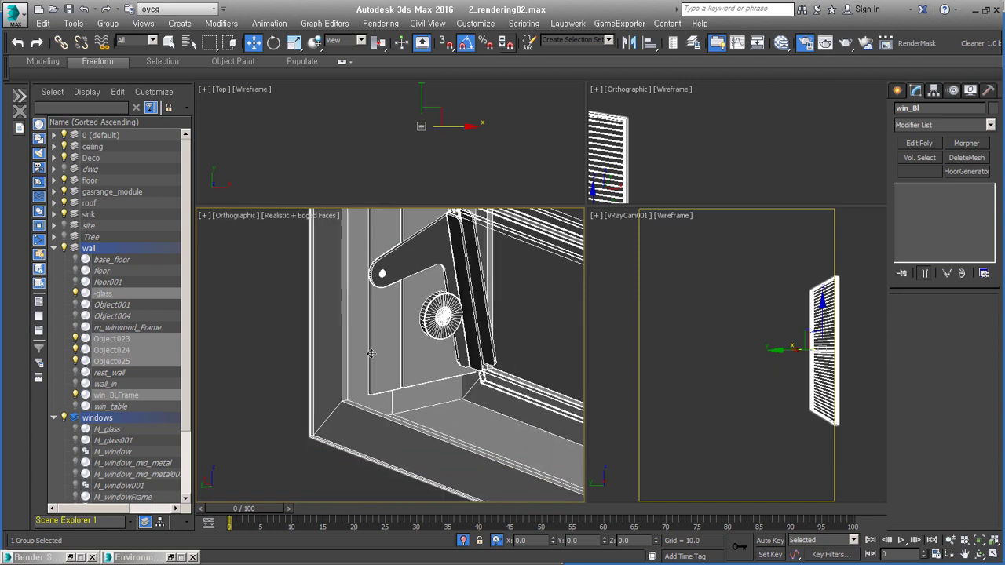
pyautogui.scroll(2, 459, 353)
pyautogui.moveTo(443, 474); pyautogui.dragTo(418, 394, button='middle')
pyautogui.click(452, 354)
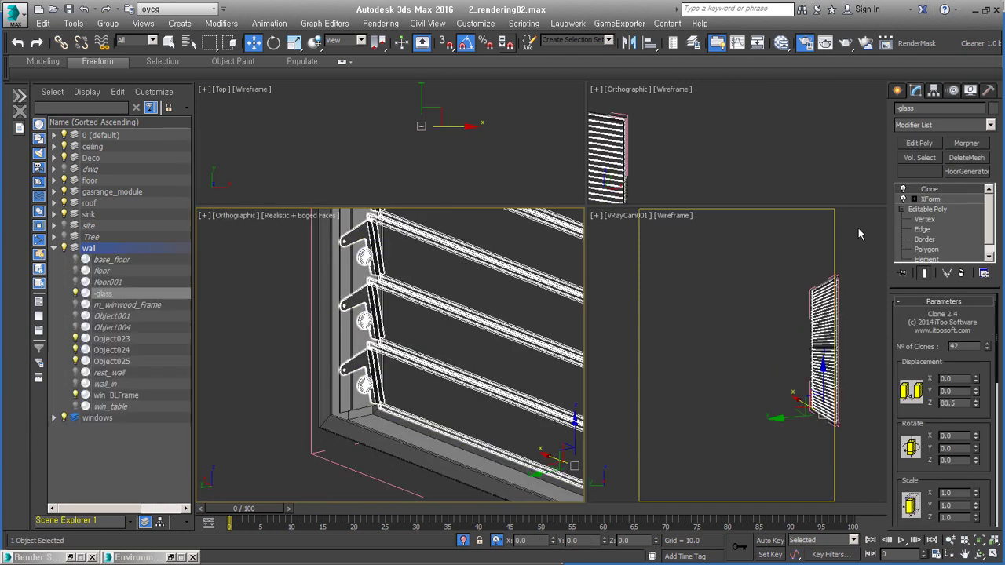
pyautogui.hotkey('alt', 'q')
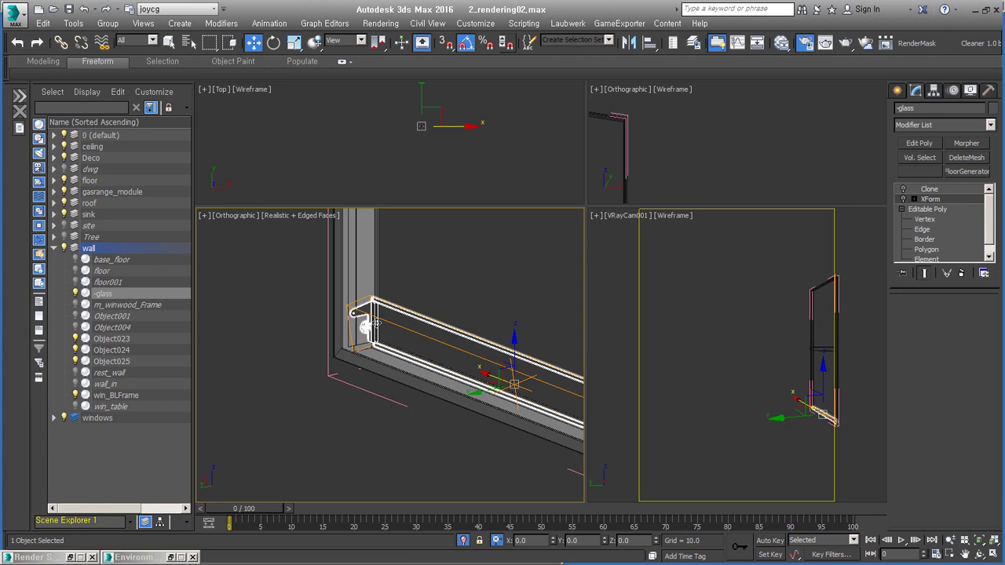
# Step: Tilt the -glass slat to -25 degrees on X at its XForm level
pyautogui.click(954, 197)
pyautogui.rightClick(505, 358)
pyautogui.click(518, 366)
pyautogui.moveTo(502, 369); pyautogui.dragTo(486, 368)
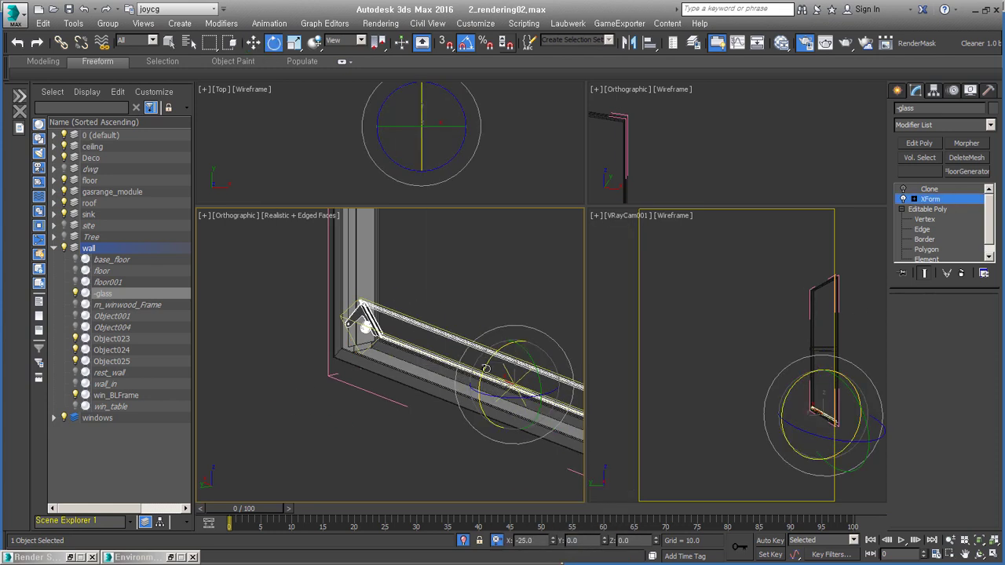
# Step: Set the Clone modifier to 42 clones with a Z displacement of 80.5
pyautogui.click(907, 192)
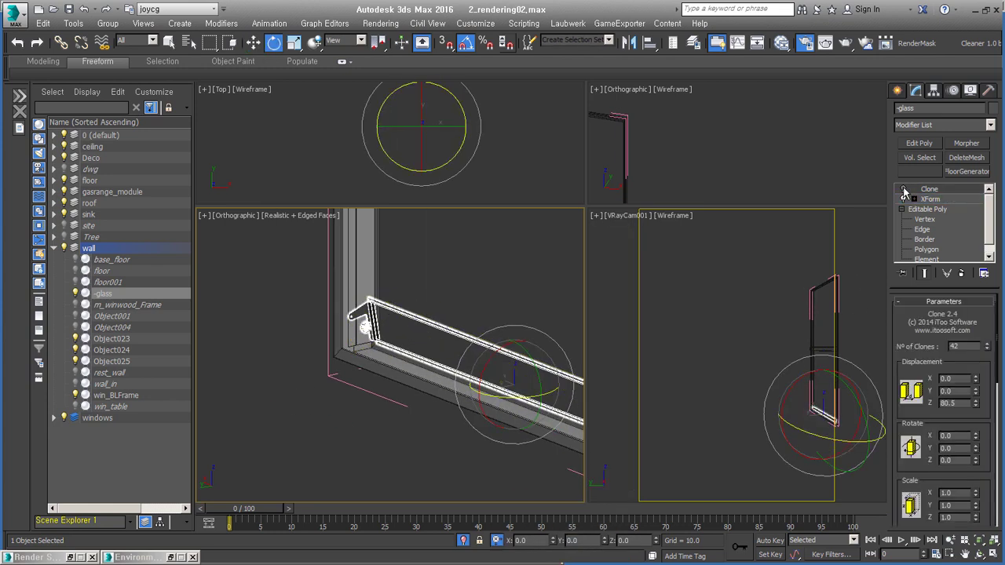
pyautogui.keyDown('alt'); pyautogui.moveTo(408, 353); pyautogui.dragTo(498, 333, button='middle'); pyautogui.keyUp('alt')
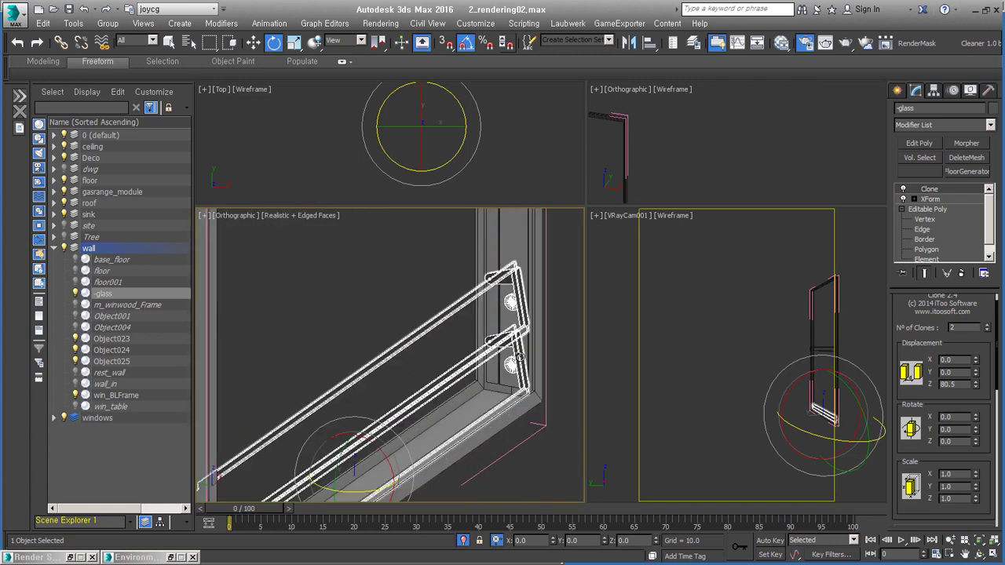
pyautogui.scroll(5, 558, 329)
pyautogui.scroll(-1, 942, 334)
pyautogui.write('0')
pyautogui.press('Return')
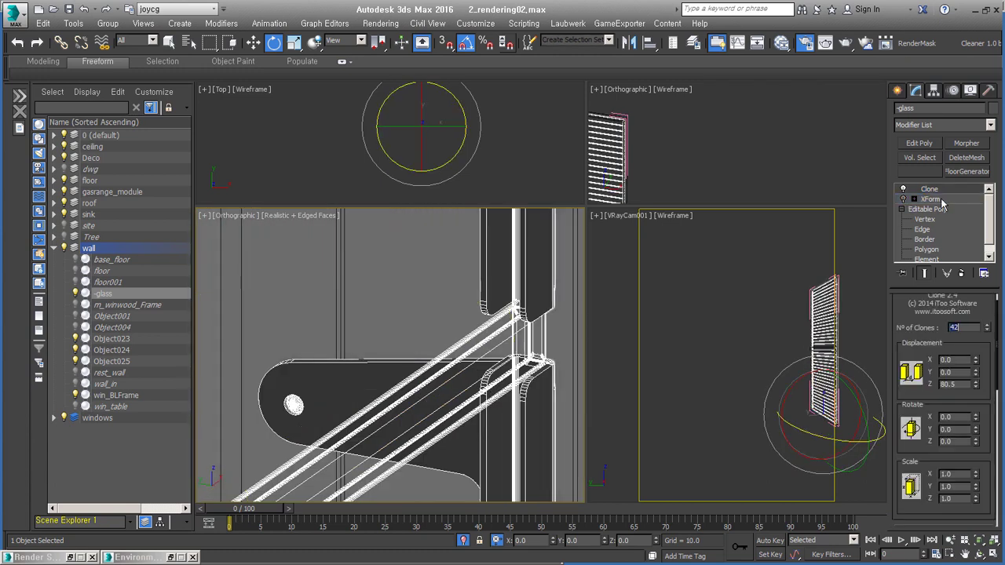
pyautogui.scroll(-5, 518, 361)
# Step: Select the win_BL group, exit isolation to show the whole scene, and select M_window
pyautogui.click(518, 361)
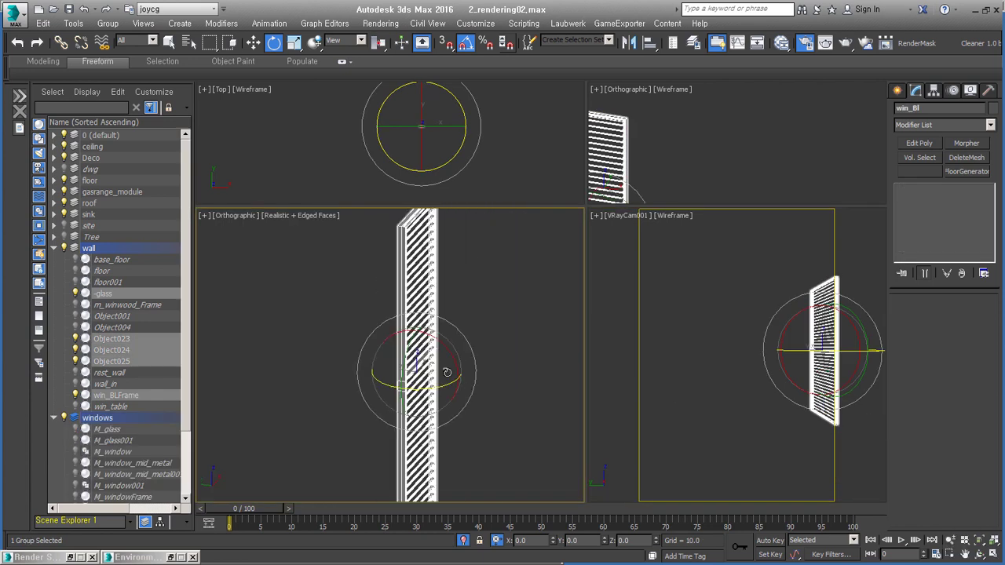
pyautogui.scroll(5, 503, 320)
pyautogui.keyDown('alt'); pyautogui.moveTo(503, 320); pyautogui.dragTo(515, 351, button='middle'); pyautogui.keyUp('alt')
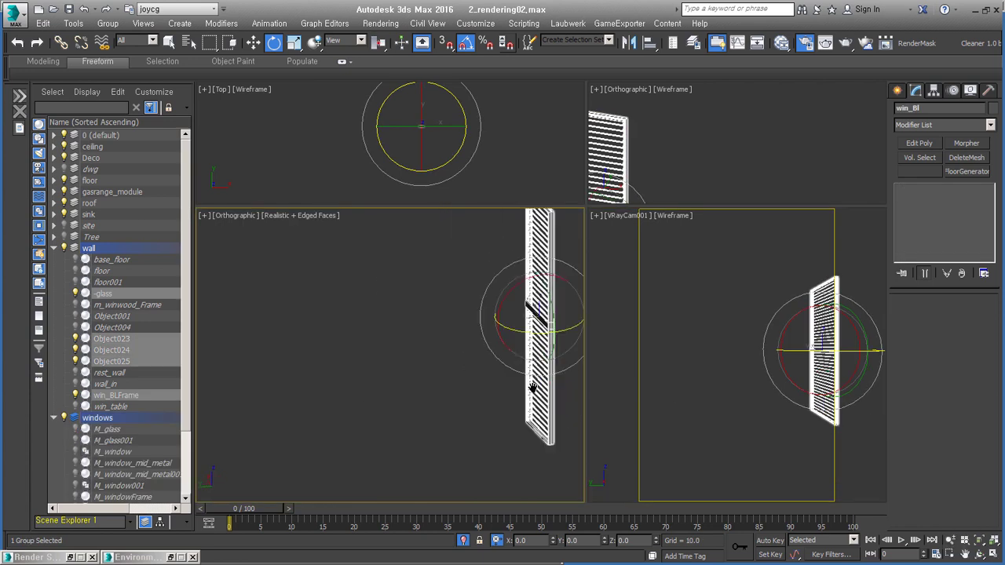
pyautogui.hotkey('alt', 'q')
pyautogui.click(441, 421)
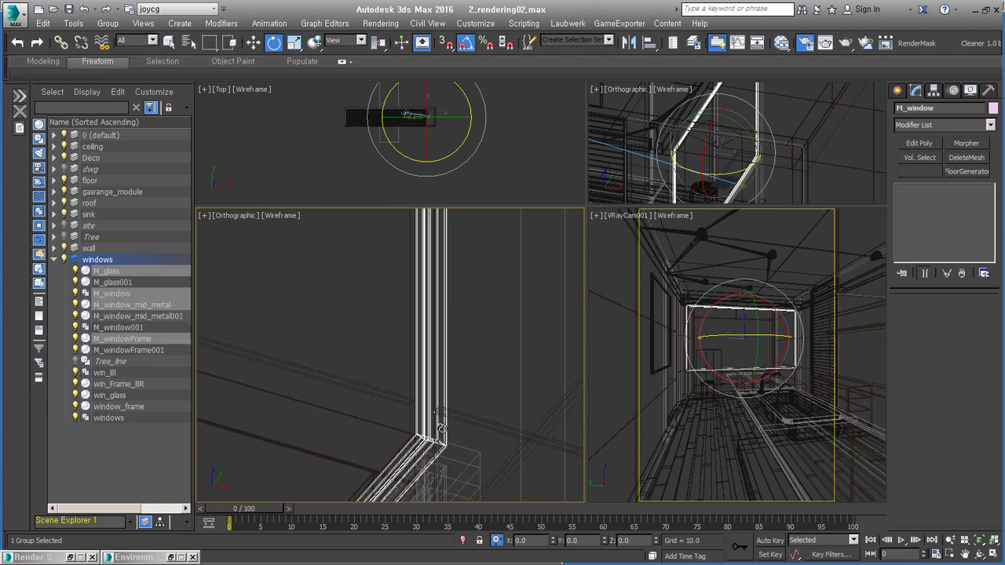
# Step: Isolate the window object in realistic shading with edges, then restore the full scene
pyautogui.hotkey('alt', 'q')
pyautogui.press('F3')
pyautogui.scroll(5, 471, 275)
pyautogui.moveTo(485, 306)
pyautogui.keyDown('alt'); pyautogui.mouseDown(button='middle')
pyautogui.moveTo(484, 396)
pyautogui.moveTo(384, 382)
pyautogui.moveTo(345, 332)
pyautogui.mouseUp(button='middle'); pyautogui.keyUp('alt')
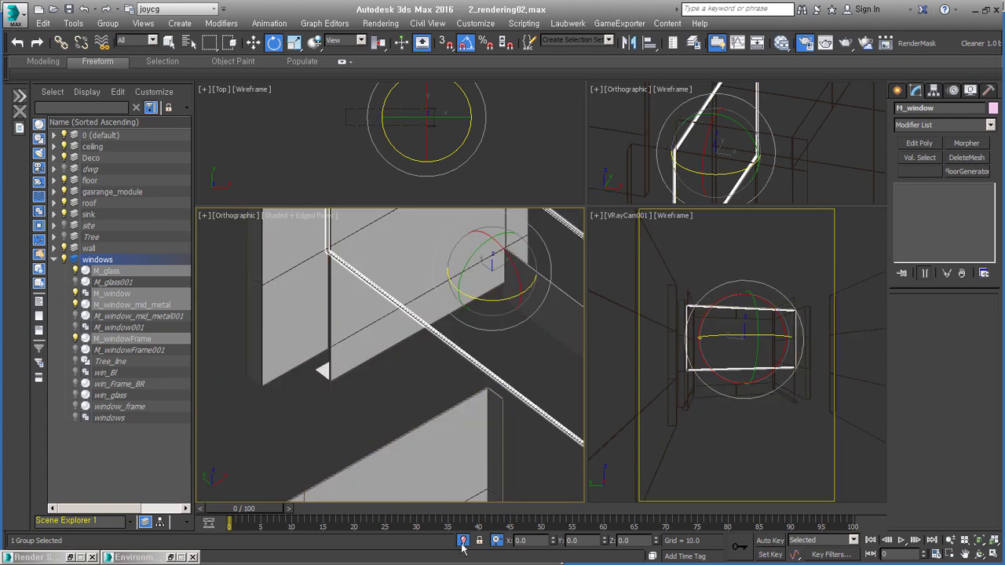
pyautogui.click(463, 541)
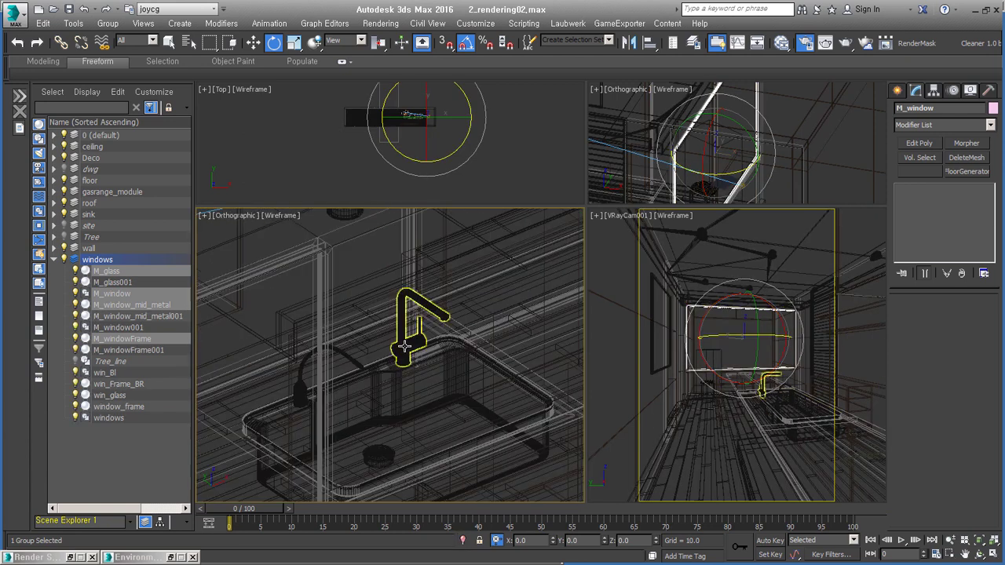
# Step: Isolate the sink bowl and orbit around the faucet to inspect the vertical tap body
pyautogui.click(404, 345)
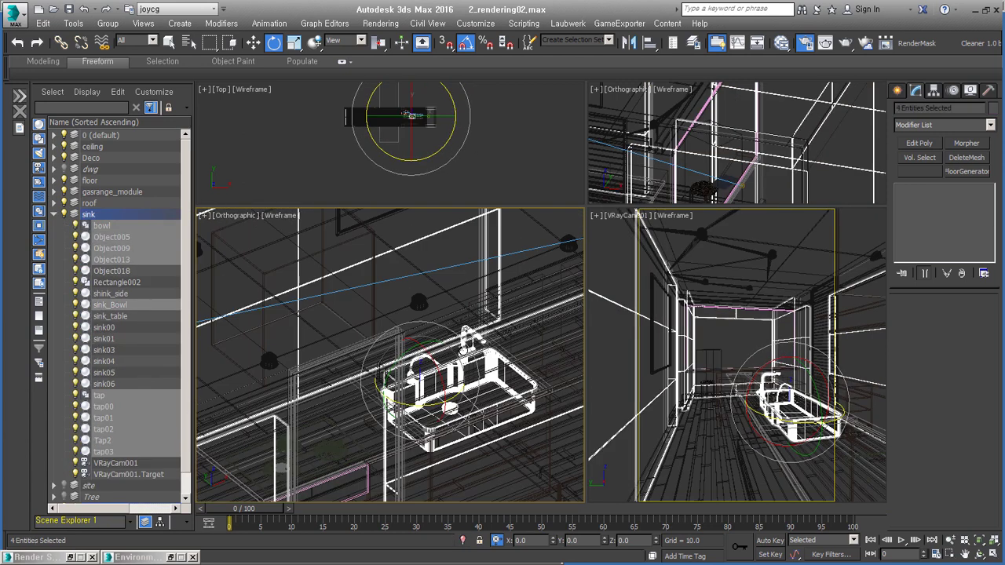
pyautogui.press('w')
pyautogui.click(461, 364)
pyautogui.hotkey('alt', 'q')
pyautogui.scroll(3, 461, 364)
pyautogui.scroll(4, 419, 375)
pyautogui.press('F4')
pyautogui.keyDown('alt'); pyautogui.moveTo(397, 434); pyautogui.dragTo(448, 408, button='middle'); pyautogui.keyUp('alt')
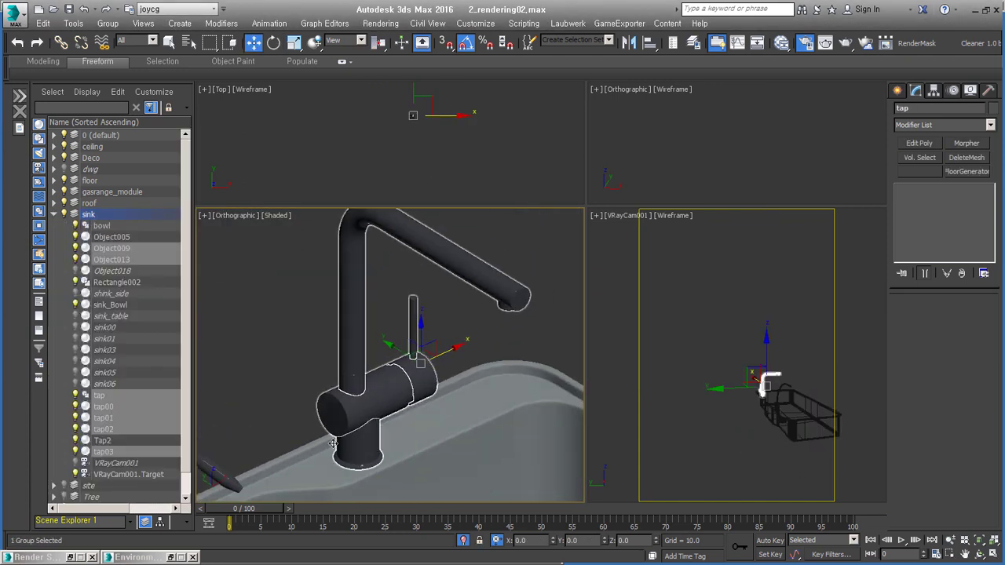
pyautogui.scroll(5, 490, 293)
pyautogui.moveTo(490, 293)
pyautogui.keyDown('alt'); pyautogui.mouseDown(button='middle')
pyautogui.moveTo(444, 419)
pyautogui.moveTo(436, 369)
pyautogui.moveTo(453, 314)
pyautogui.moveTo(502, 280)
pyautogui.mouseUp(button='middle'); pyautogui.keyUp('alt')
pyautogui.press('F4')
# Step: Reselect the sink objects and frame them in the view
pyautogui.scroll(-5, 503, 314)
pyautogui.keyDown('alt'); pyautogui.moveTo(494, 334); pyautogui.dragTo(494, 363, button='middle'); pyautogui.keyUp('alt')
pyautogui.hotkey('ctrl', 'd')
pyautogui.moveTo(404, 364)
pyautogui.keyDown('alt'); pyautogui.mouseDown(button='middle')
pyautogui.moveTo(476, 264)
pyautogui.moveTo(434, 337)
pyautogui.mouseUp(button='middle'); pyautogui.keyUp('alt')
pyautogui.hotkey('ctrl', 'z')
pyautogui.press('z')
pyautogui.scroll(3, 433, 336)
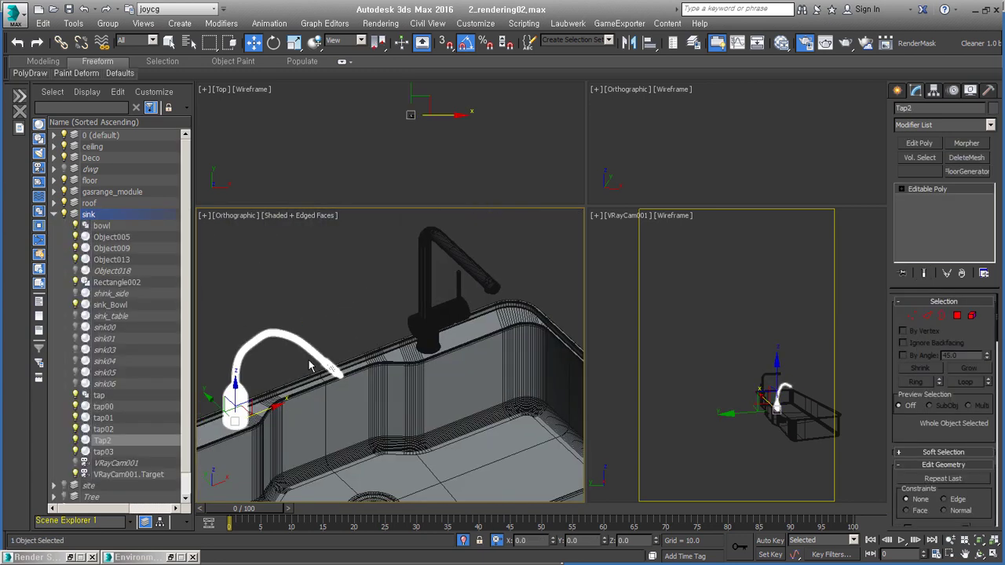
pyautogui.scroll(-4, 447, 377)
pyautogui.scroll(-2, 461, 423)
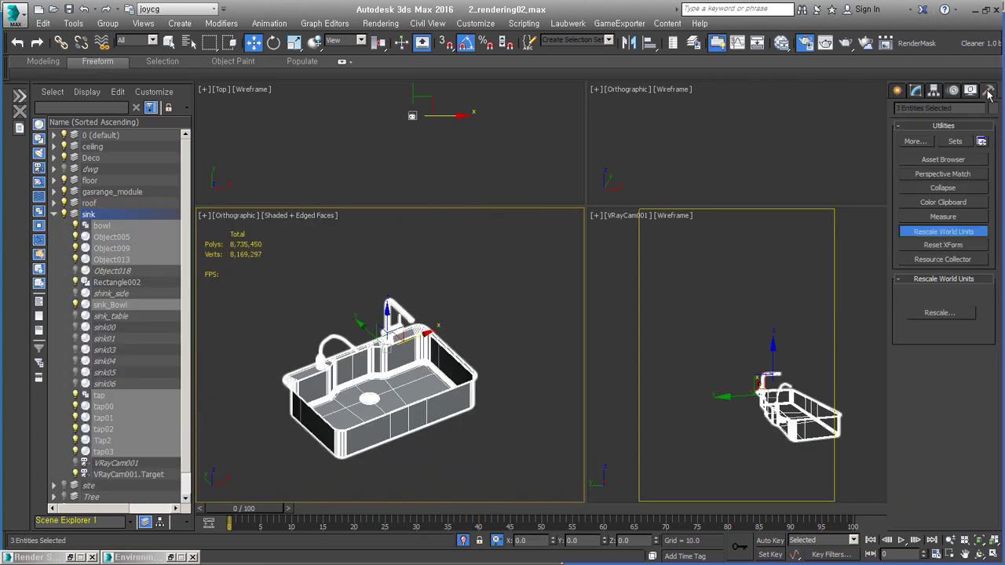
# Step: Select the Tap2 hose, frame it close up, and show the whole faucet without edges
pyautogui.click(526, 356)
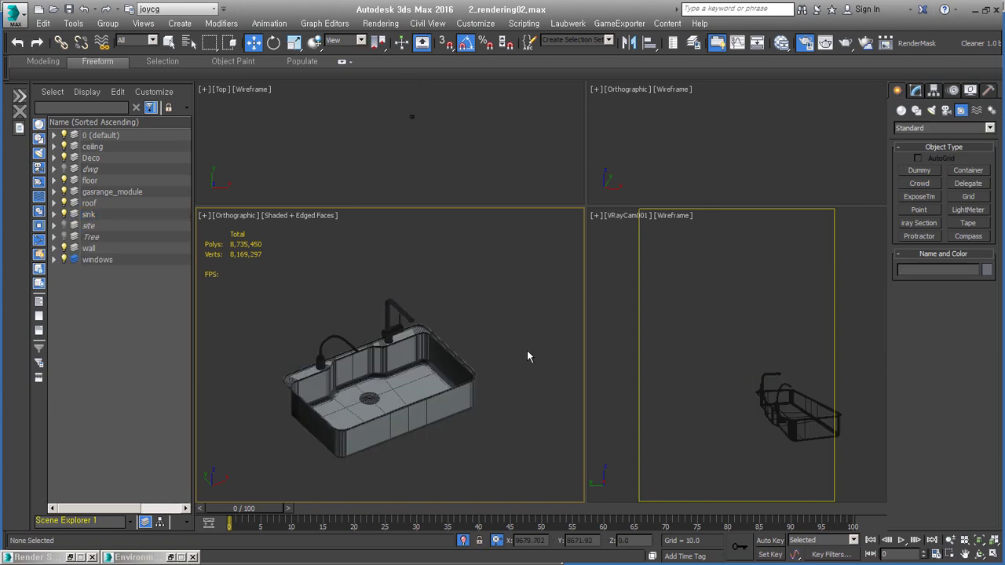
pyautogui.hotkey('ctrl', 'z')
pyautogui.press('z')
pyautogui.scroll(-3, 396, 399)
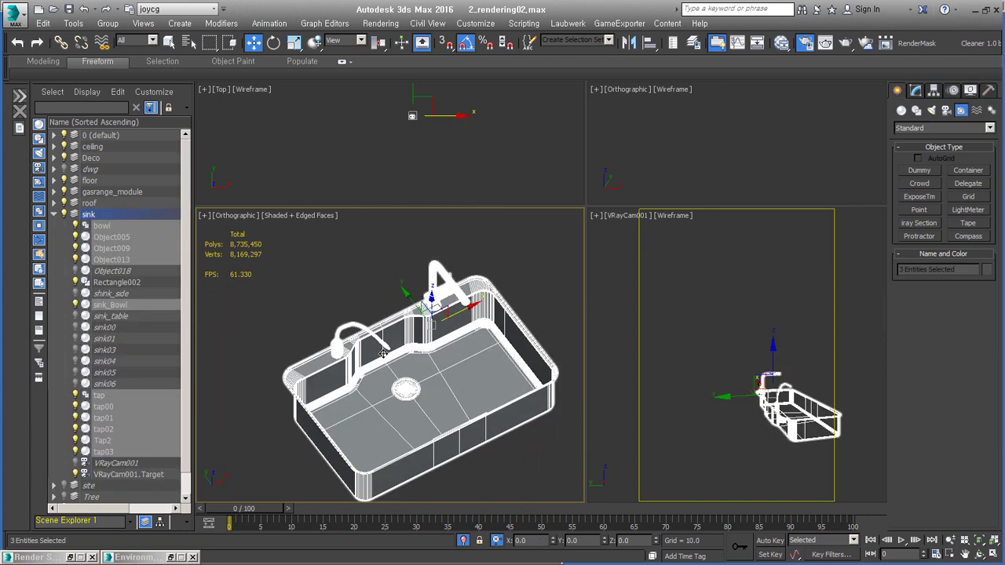
pyautogui.click(445, 308)
pyautogui.press('z')
pyautogui.press('F4')
pyautogui.scroll(2, 338, 361)
pyautogui.scroll(-2, 338, 361)
pyautogui.moveTo(338, 361); pyautogui.dragTo(429, 350, button='middle')
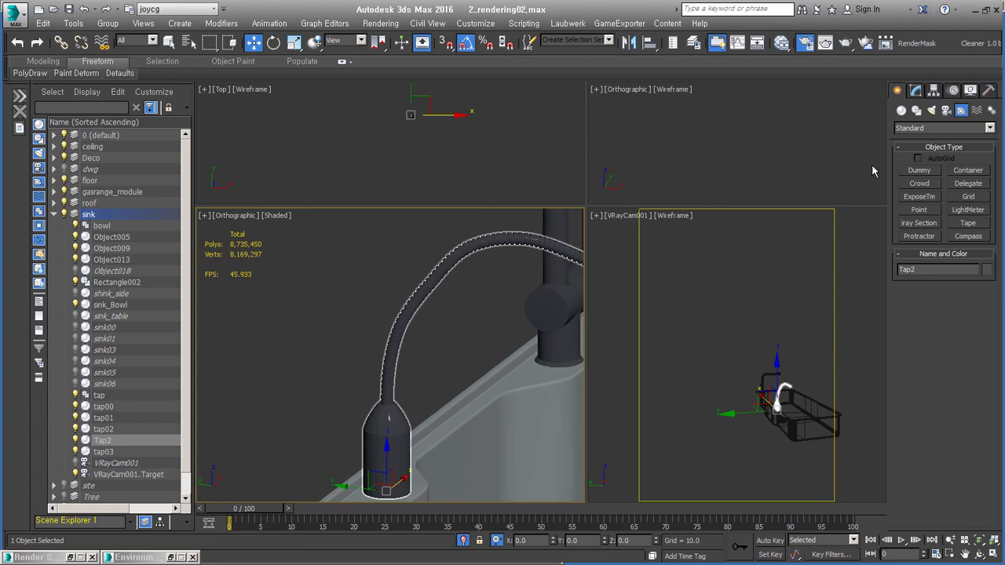
# Step: Choose the Helical Cyl primitive from the Examples geometry category
pyautogui.click(901, 110)
pyautogui.click(942, 128)
pyautogui.click(909, 335)
pyautogui.click(920, 170)
# Step: Drag out a helical cylinder beside the faucet and shrink its radius
pyautogui.moveTo(446, 404); pyautogui.dragTo(482, 405)
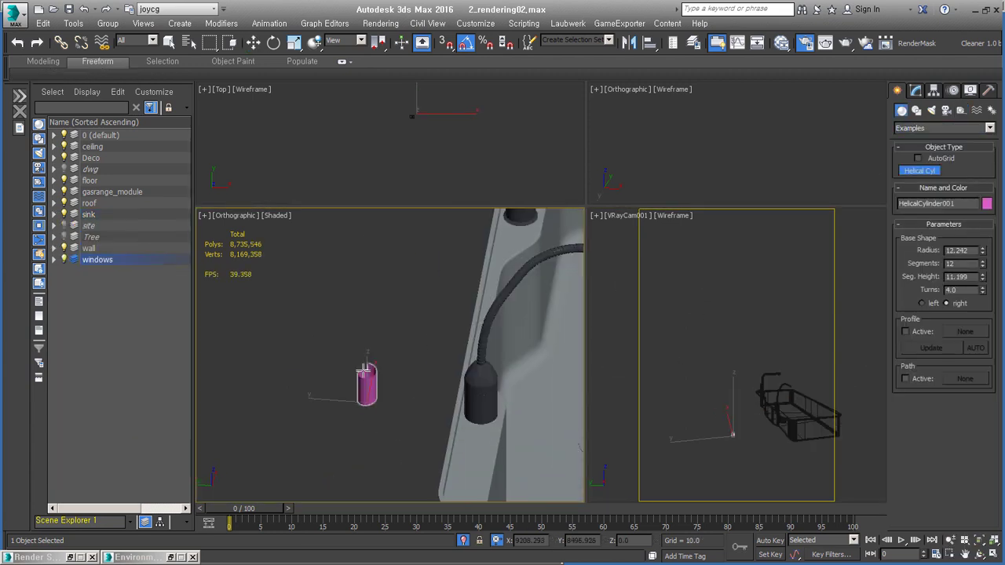
pyautogui.click(483, 314)
pyautogui.moveTo(981, 272); pyautogui.dragTo(981, 298)
# Step: Draw a Line path and bend the helical cylinder along it with Path Deform Binding
pyautogui.click(915, 109)
pyautogui.click(919, 181)
pyautogui.click(403, 427)
pyautogui.click(410, 373)
pyautogui.rightClick(490, 323)
pyautogui.click(450, 369)
pyautogui.click(915, 90)
pyautogui.click(942, 125)
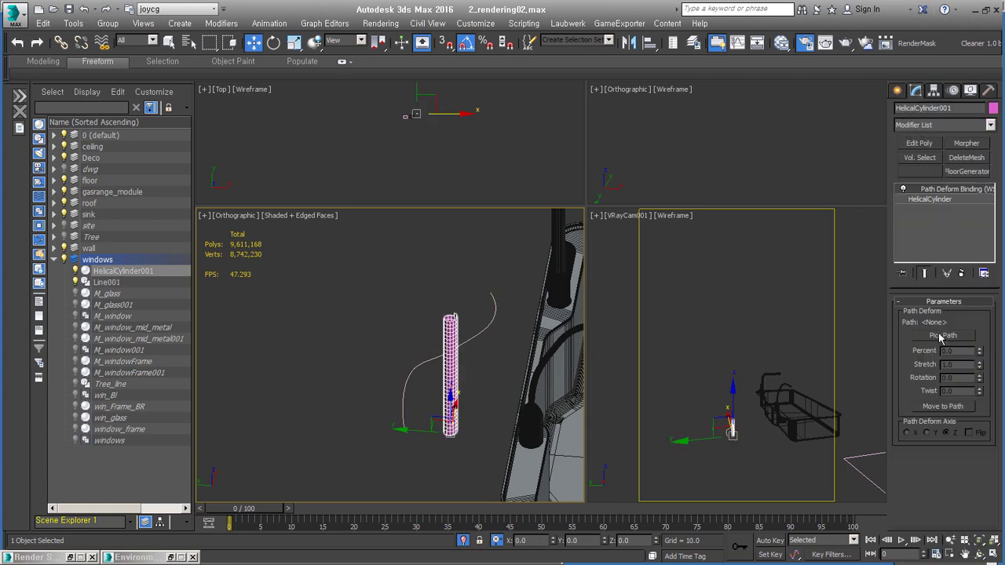
pyautogui.click(941, 224)
pyautogui.click(934, 199)
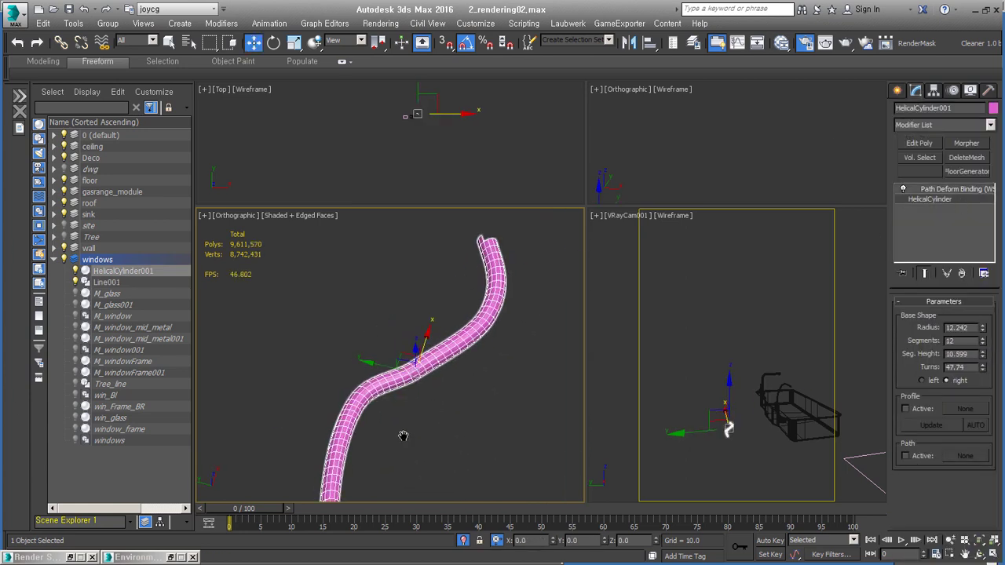
# Step: Snapshot the bent cylinder into a mesh tube and delete the original
pyautogui.rightClick(499, 355)
pyautogui.rightClick(588, 43)
pyautogui.click(605, 128)
pyautogui.click(520, 160)
pyautogui.click(470, 358)
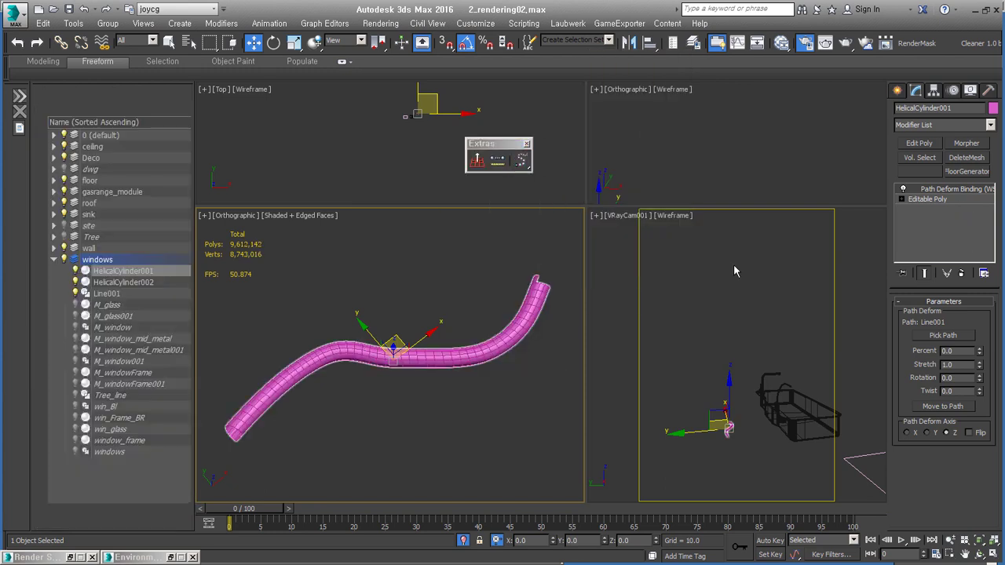
pyautogui.press('Delete')
pyautogui.click(516, 359)
# Step: Extrude polygon rings along the mesh tube
pyautogui.scroll(5, 525, 337)
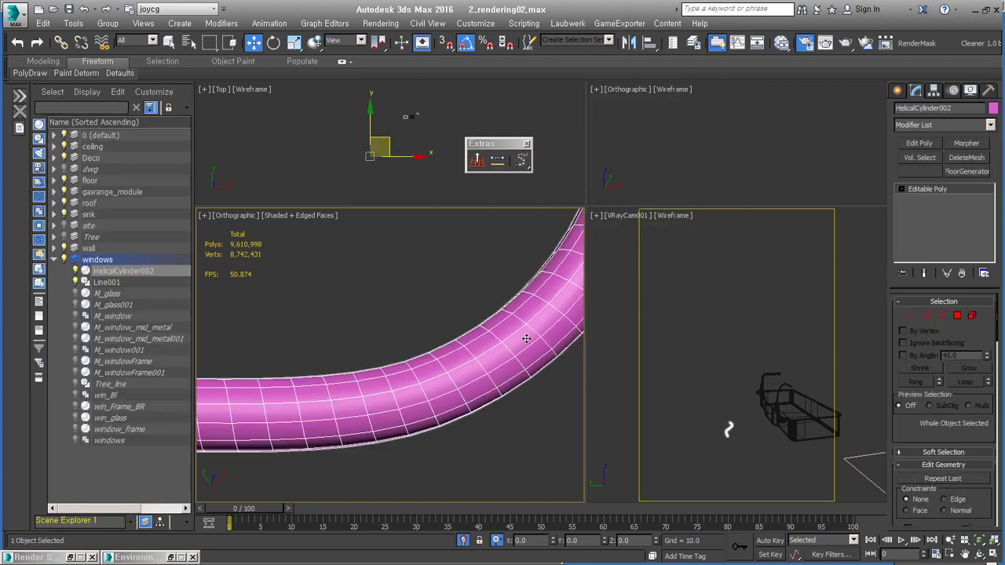
pyautogui.keyDown('alt'); pyautogui.moveTo(533, 341); pyautogui.dragTo(502, 330, button='middle'); pyautogui.keyUp('alt')
pyautogui.press('4')
pyautogui.click(531, 336)
pyautogui.hotkey('alt', 'r')
pyautogui.scroll(3, 442, 351)
pyautogui.hotkey('shift', 'e')
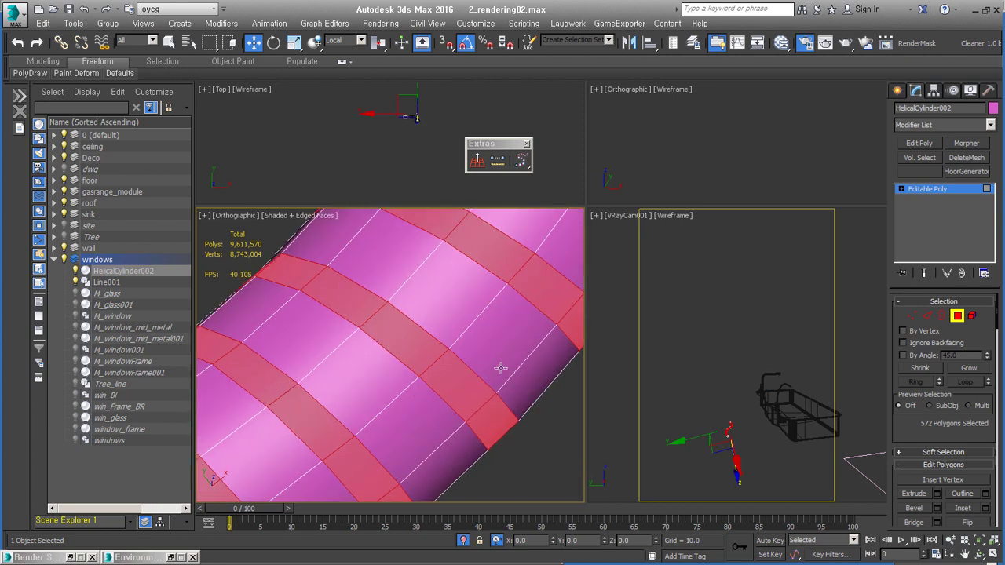
pyautogui.scroll(-3, 441, 351)
pyautogui.click(396, 398)
pyautogui.hotkey('ctrl', 'd')
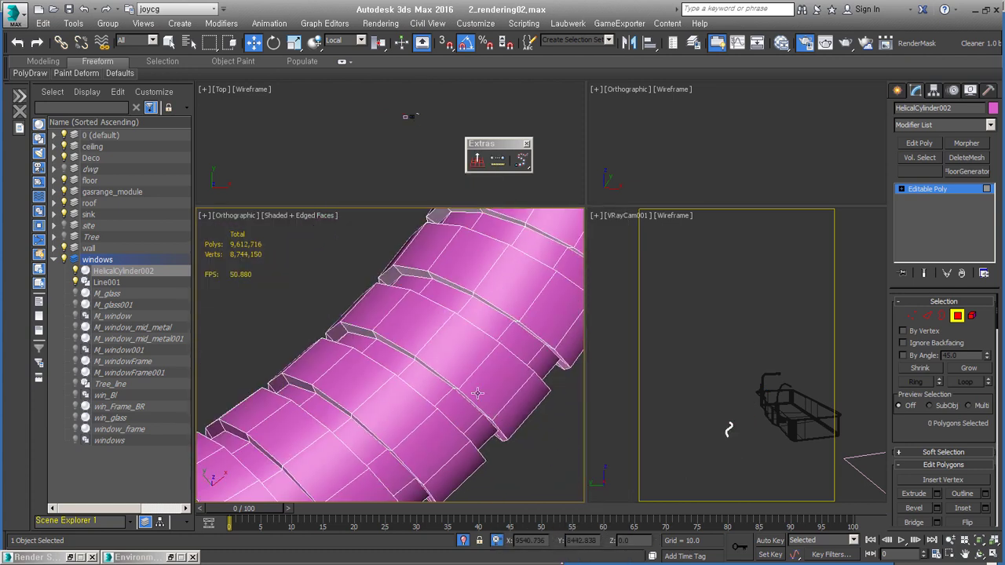
# Step: Extrude the tube's edges, then remove the finished tube from view
pyautogui.press('2')
pyautogui.keyDown('alt'); pyautogui.moveTo(493, 414); pyautogui.dragTo(433, 369, button='middle'); pyautogui.keyUp('alt')
pyautogui.keyDown('alt'); pyautogui.moveTo(497, 269); pyautogui.dragTo(440, 369, button='middle'); pyautogui.keyUp('alt')
pyautogui.hotkey('ctrl', 'a')
pyautogui.rightClick(460, 332)
pyautogui.click(361, 396)
pyautogui.scroll(3, 312, 296)
pyautogui.click(396, 398)
pyautogui.scroll(-3, 400, 412)
pyautogui.press('Delete')
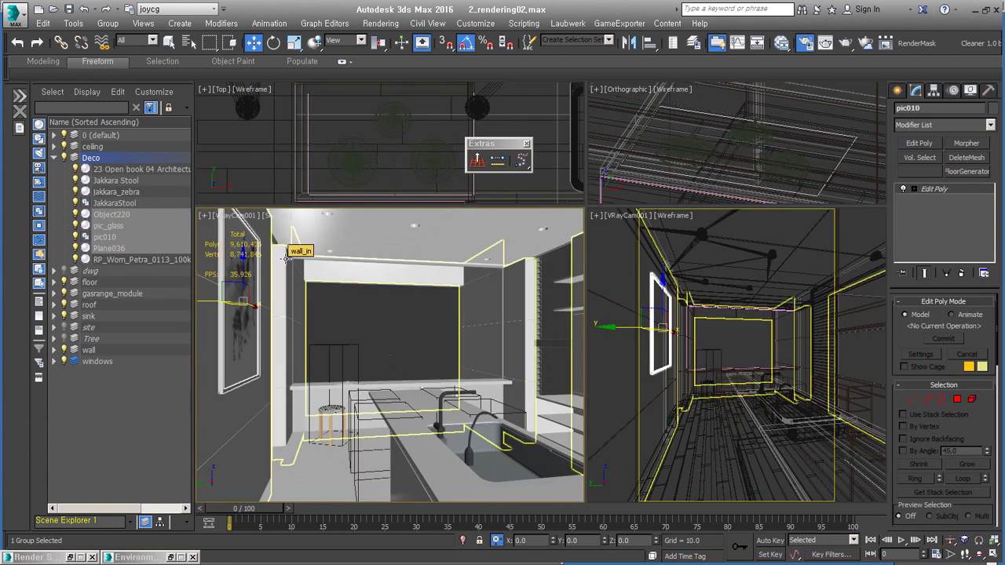
# Step: Add a MaterialByElement modifier and place a new VRayMultiSubTex map node
pyautogui.click(487, 261)
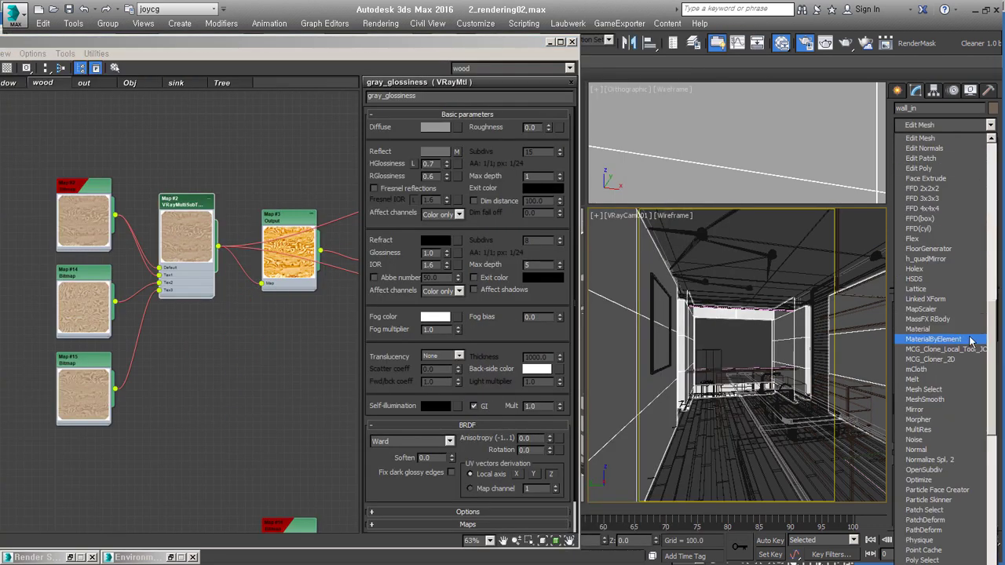
pyautogui.click(970, 340)
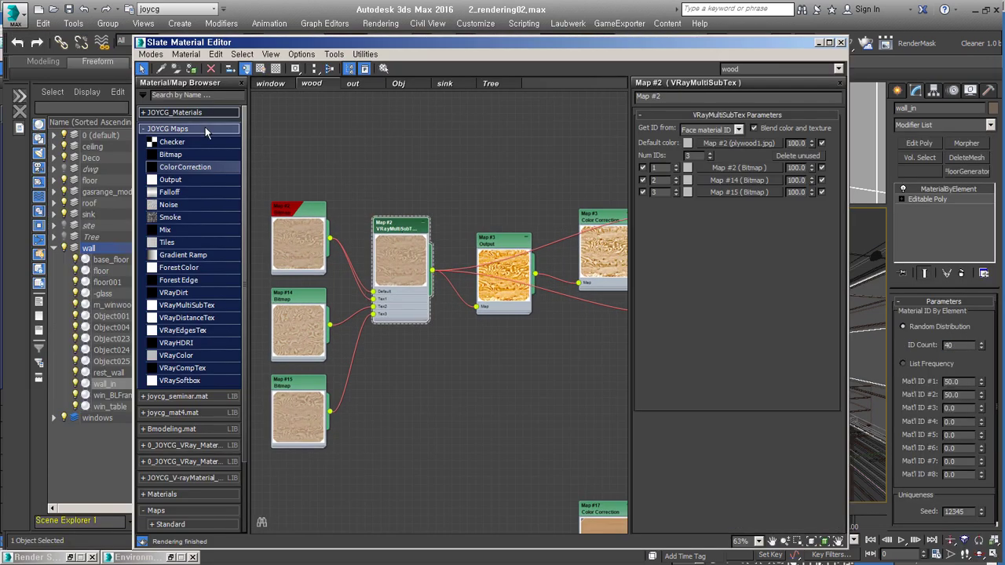
pyautogui.click(175, 310)
pyautogui.moveTo(195, 338); pyautogui.dragTo(408, 357)
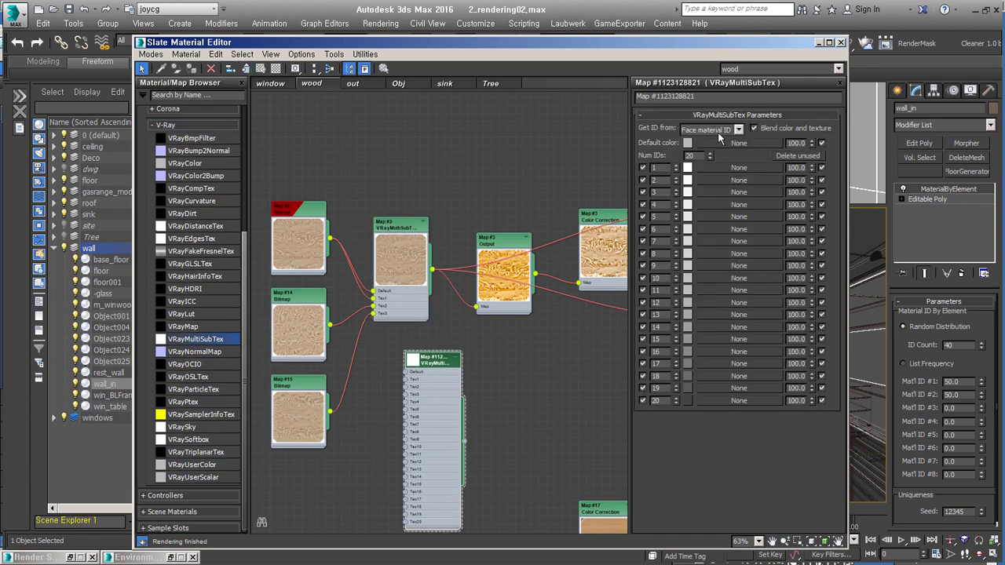
# Step: Open the wood material's parameters and expand its BRDF settings
pyautogui.click(400, 227)
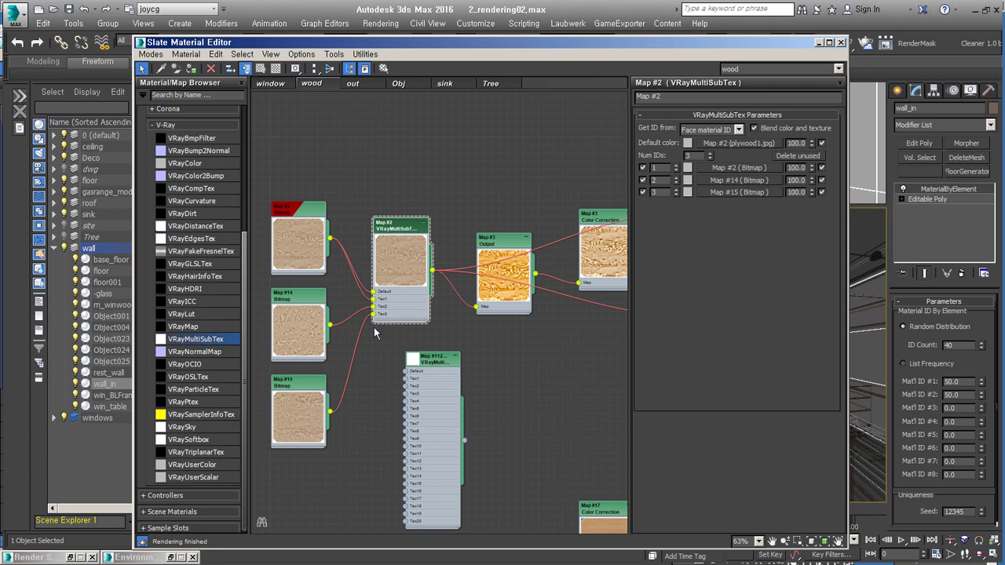
pyautogui.moveTo(375, 327); pyautogui.dragTo(577, 149, button='middle')
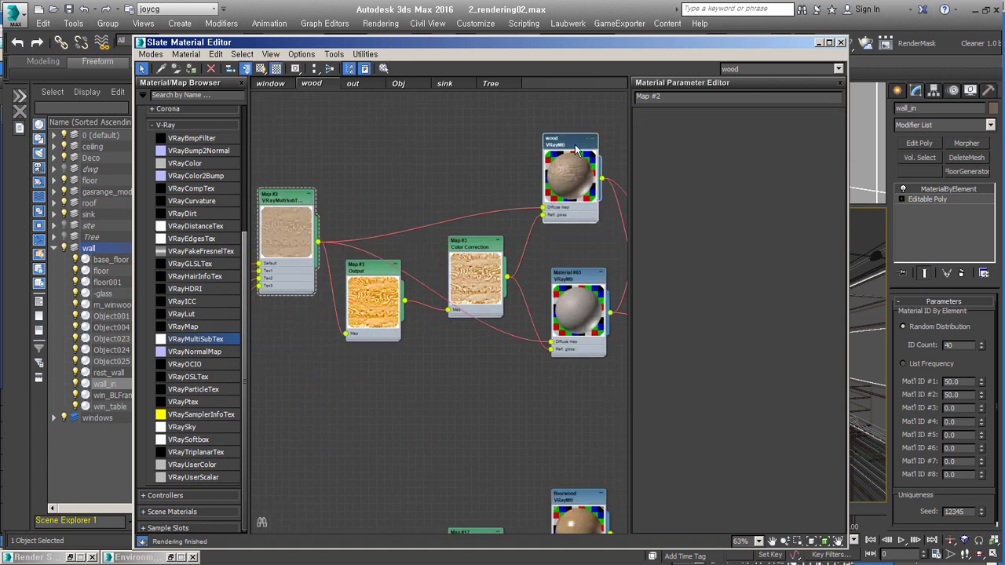
pyautogui.doubleClick(577, 149)
pyautogui.scroll(3, 541, 159)
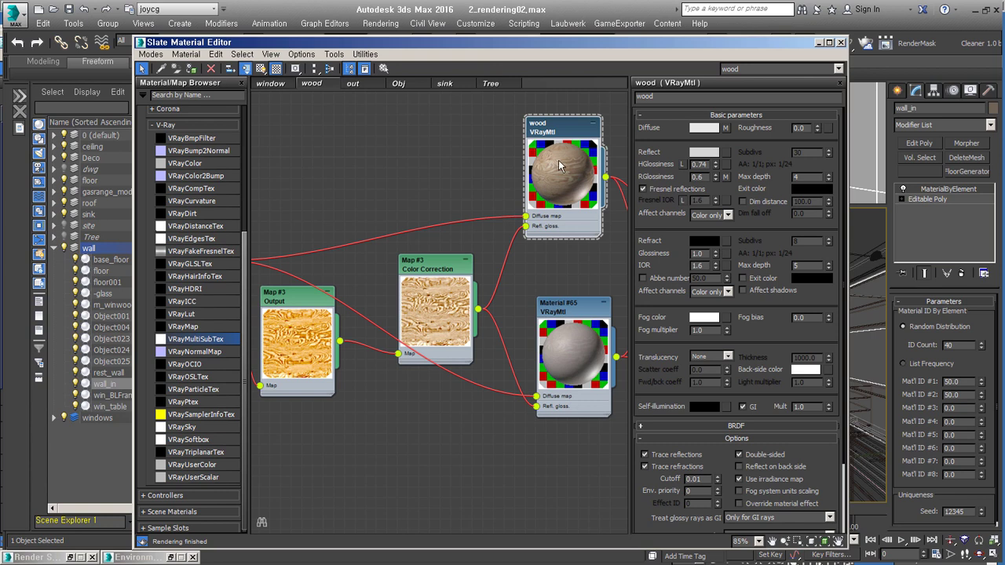
pyautogui.click(735, 425)
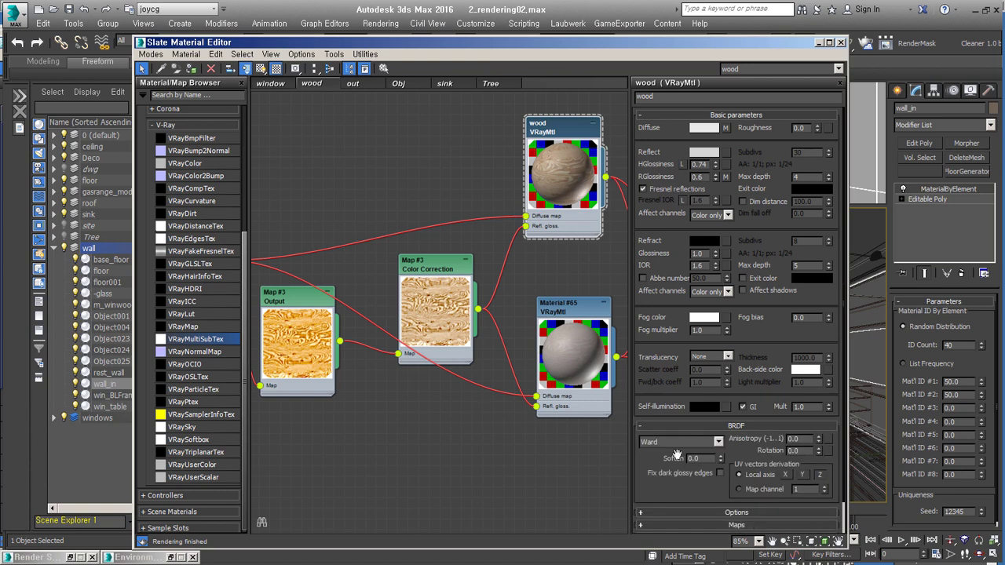
pyautogui.scroll(1, 704, 446)
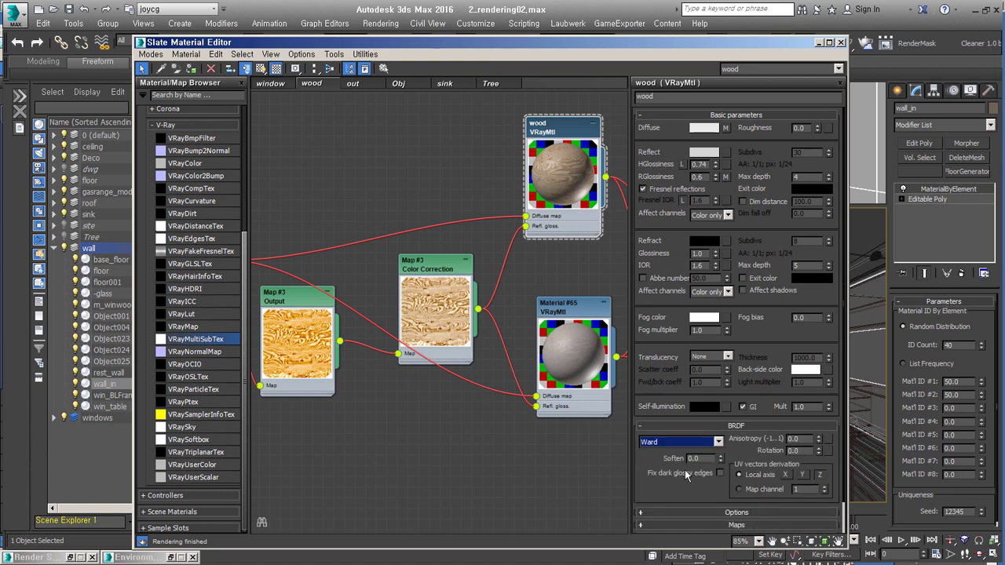
pyautogui.moveTo(520, 250); pyautogui.dragTo(548, 248, button='middle')
pyautogui.moveTo(471, 236); pyautogui.dragTo(541, 235, button='middle')
# Step: Move Map #3's Output node beside the wood material and set RGB Offset -0.73, RGB Level 3.0
pyautogui.doubleClick(401, 345)
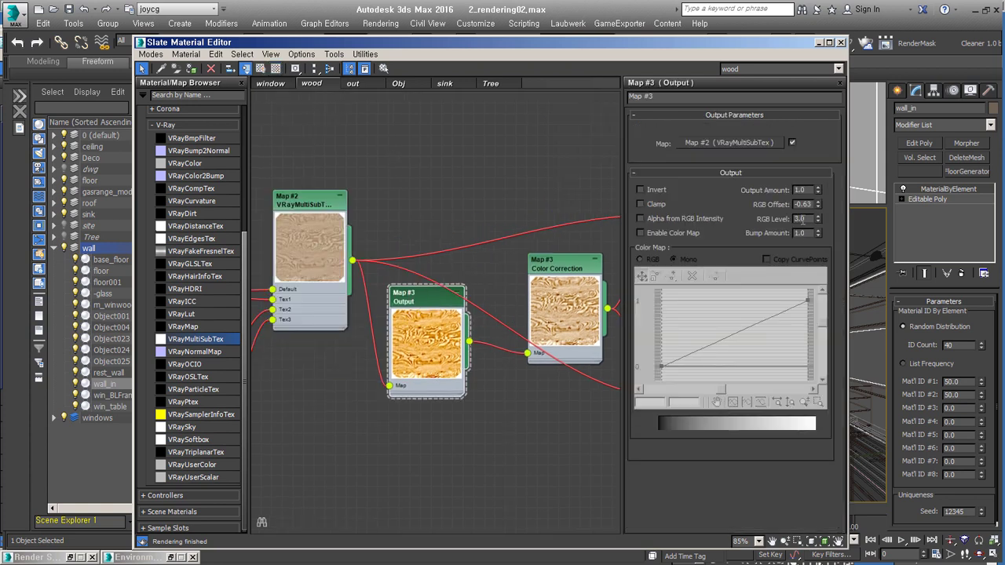
pyautogui.moveTo(521, 284); pyautogui.dragTo(550, 255, button='middle')
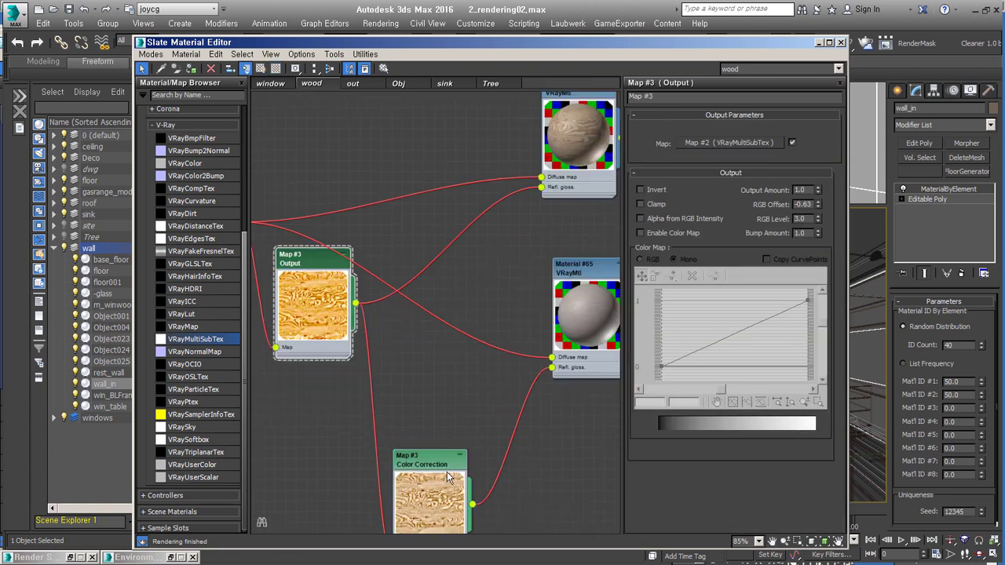
pyautogui.moveTo(329, 322); pyautogui.dragTo(449, 298)
pyautogui.scroll(4, 596, 283)
pyautogui.write('3.64')
pyautogui.press('Return')
pyautogui.scroll(1, 542, 293)
pyautogui.scroll(1, 496, 220)
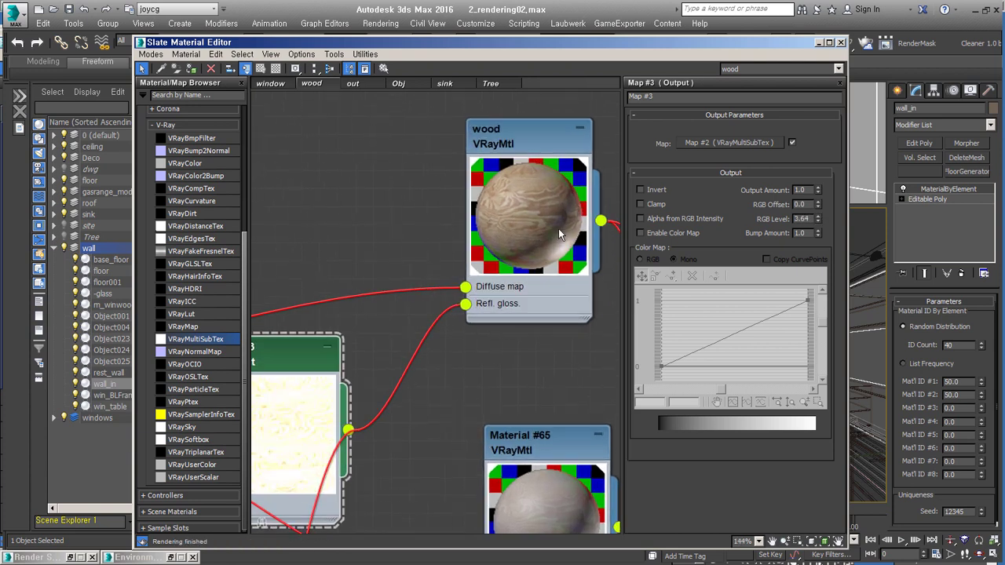
pyautogui.moveTo(820, 207); pyautogui.dragTo(821, 244)
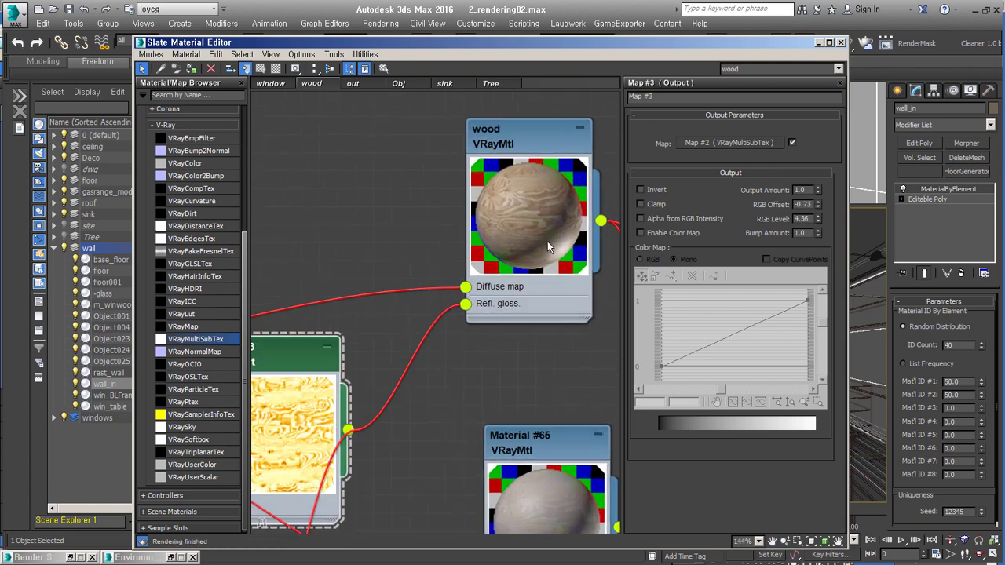
pyautogui.press('Return')
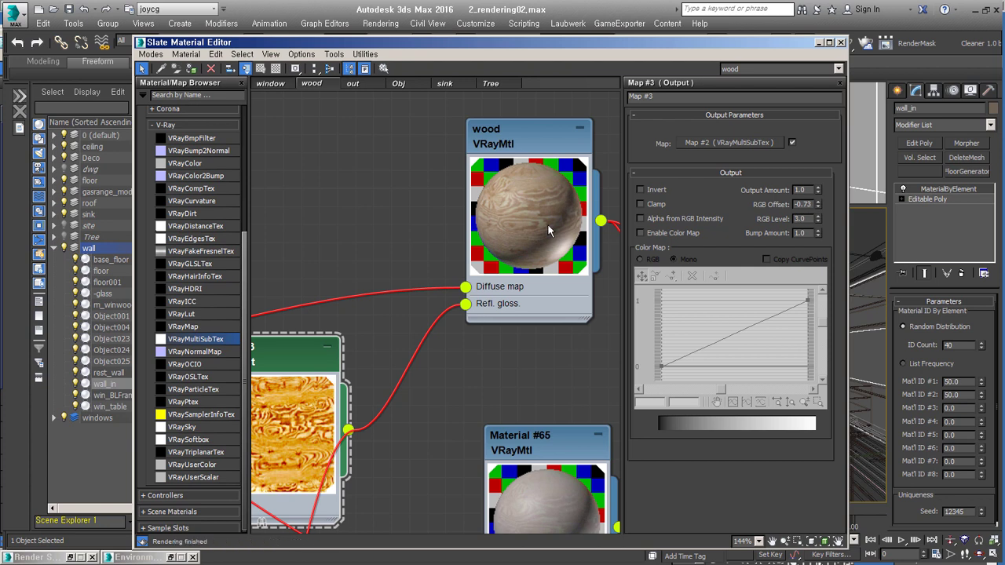
pyautogui.scroll(-2, 385, 394)
pyautogui.scroll(-2, 385, 395)
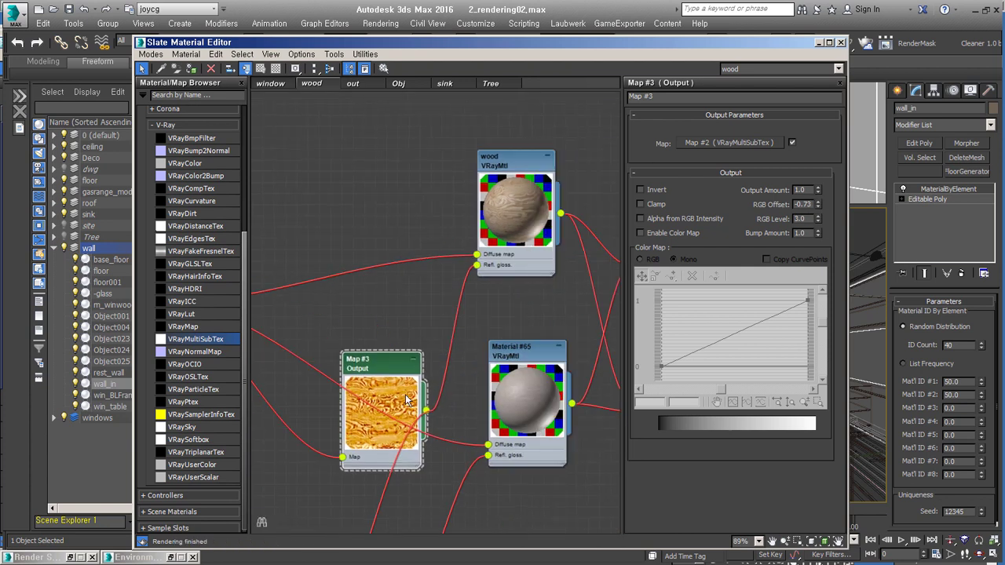
pyautogui.moveTo(407, 400)
pyautogui.mouseDown()
pyautogui.moveTo(407, 368)
pyautogui.moveTo(378, 287)
pyautogui.mouseUp()
# Step: Reposition the Color Correction node beside Map #3 and review its settings
pyautogui.scroll(-1, 377, 288)
pyautogui.moveTo(393, 437)
pyautogui.mouseDown()
pyautogui.moveTo(455, 235)
pyautogui.moveTo(439, 487)
pyautogui.mouseUp()
pyautogui.doubleClick(455, 235)
pyautogui.moveTo(502, 266); pyautogui.dragTo(381, 324, button='middle')
pyautogui.scroll(1, 553, 323)
pyautogui.scroll(-1, 553, 323)
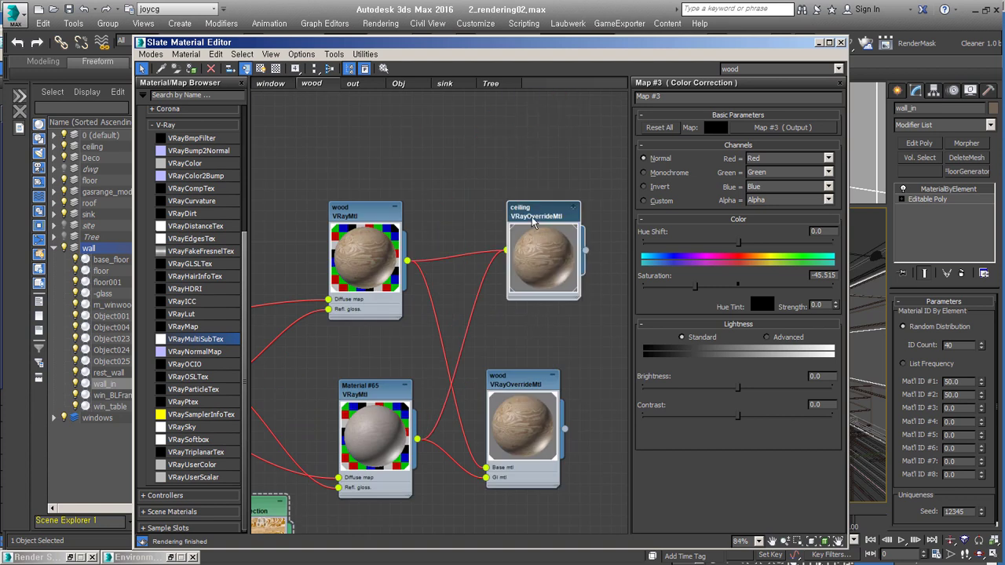
# Step: Arrange the wood override node beside Material #65 and inspect Material #65 and the Material #73 nodes
pyautogui.moveTo(471, 41); pyautogui.dragTo(267, 42)
pyautogui.moveTo(259, 353); pyautogui.dragTo(314, 331, button='middle')
pyautogui.moveTo(392, 318); pyautogui.dragTo(349, 255)
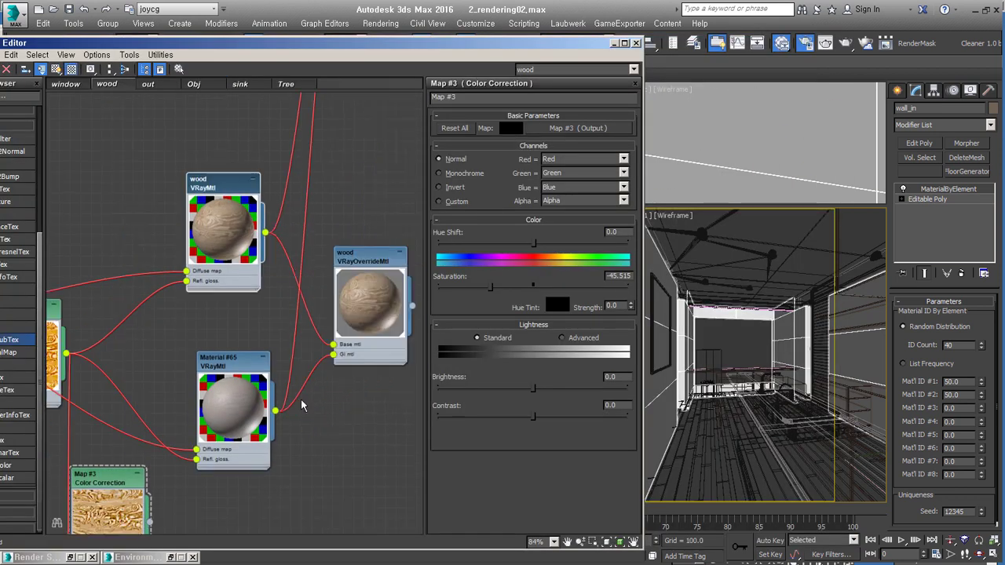
pyautogui.moveTo(369, 306); pyautogui.dragTo(361, 270)
pyautogui.doubleClick(365, 267)
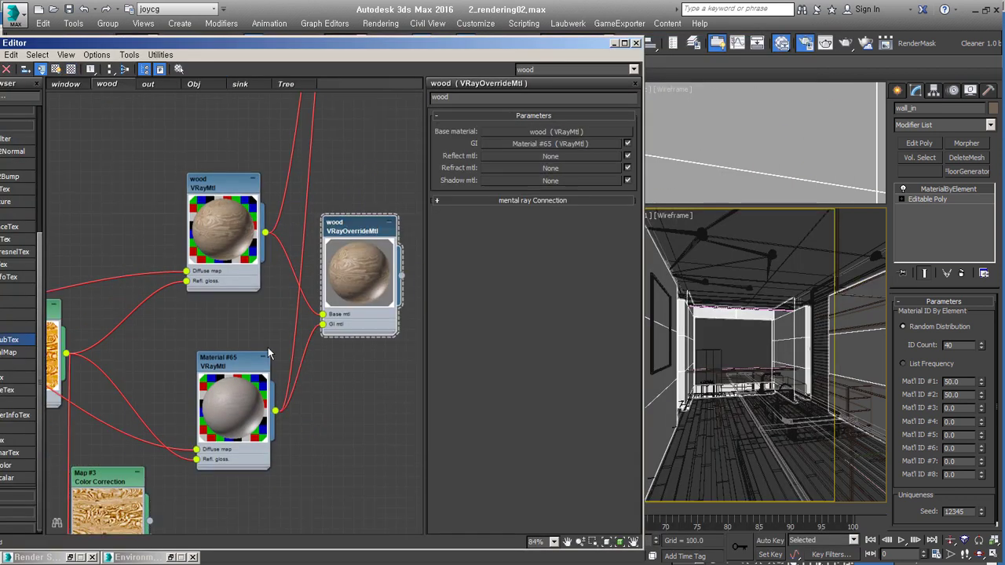
pyautogui.moveTo(301, 252); pyautogui.dragTo(330, 236, button='middle')
pyautogui.doubleClick(255, 380)
pyautogui.moveTo(359, 307); pyautogui.dragTo(376, 353, button='middle')
pyautogui.moveTo(236, 42); pyautogui.dragTo(300, 52)
# Step: Replace Material #73 with a VRayOverrideMtl, keeping the old material as its base sub-material
pyautogui.moveTo(408, 235); pyautogui.dragTo(321, 240)
pyautogui.click(49, 134)
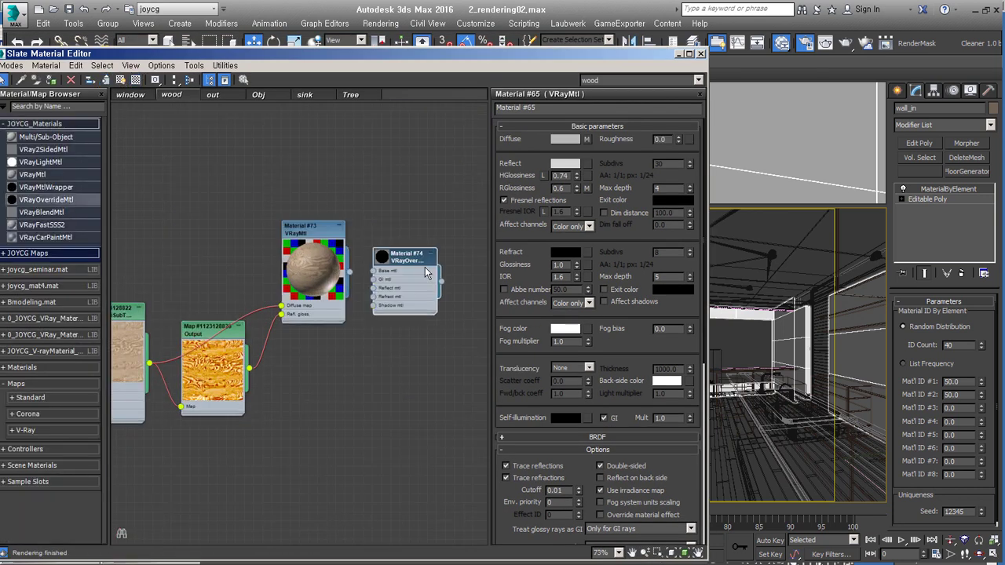
pyautogui.click(414, 259)
pyautogui.press('Delete')
pyautogui.rightClick(359, 234)
pyautogui.click(439, 262)
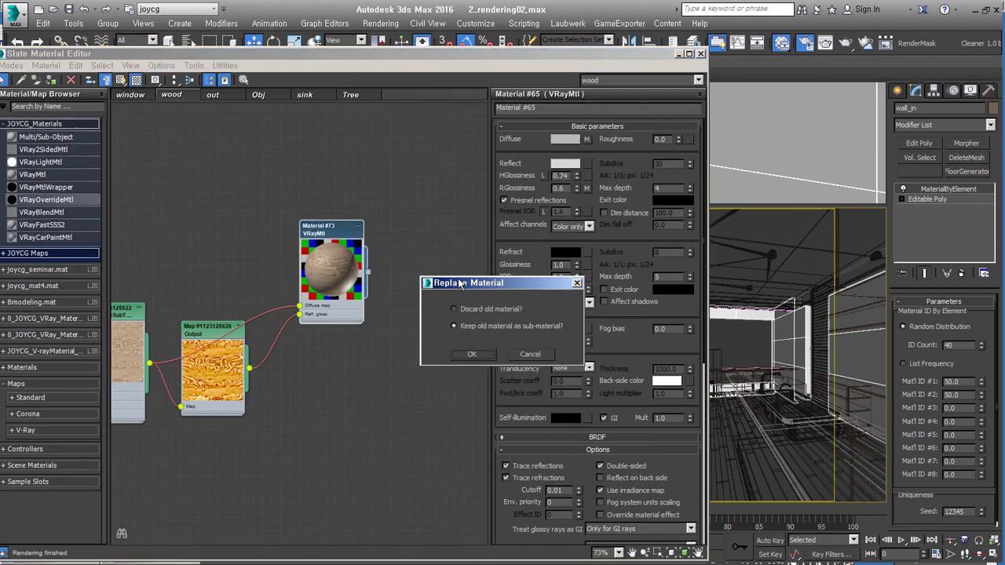
pyautogui.click(472, 354)
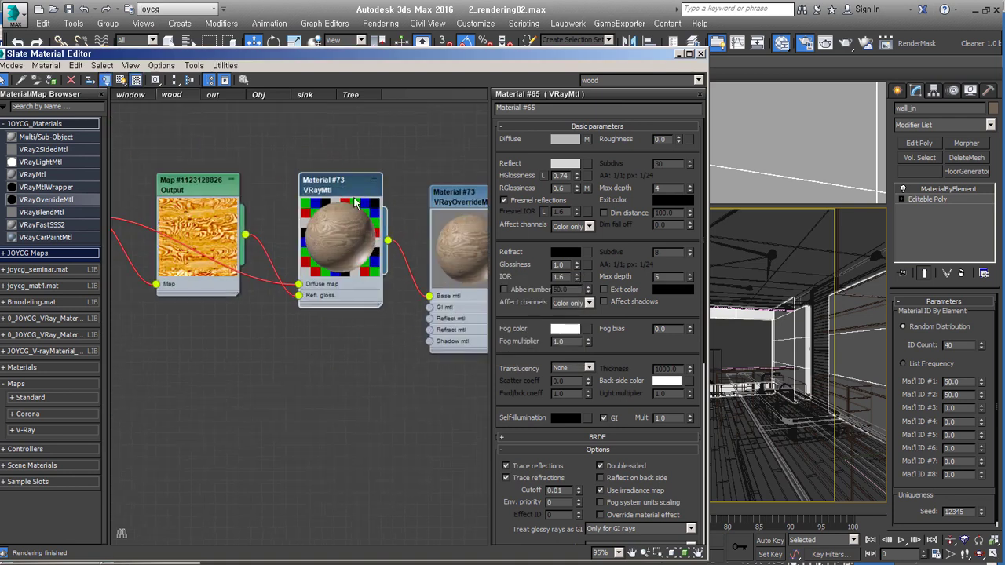
# Step: Place the GI material copy beside the base and keep its diffuse map amount at 30
pyautogui.scroll(2, 392, 305)
pyautogui.moveTo(342, 360); pyautogui.dragTo(329, 325)
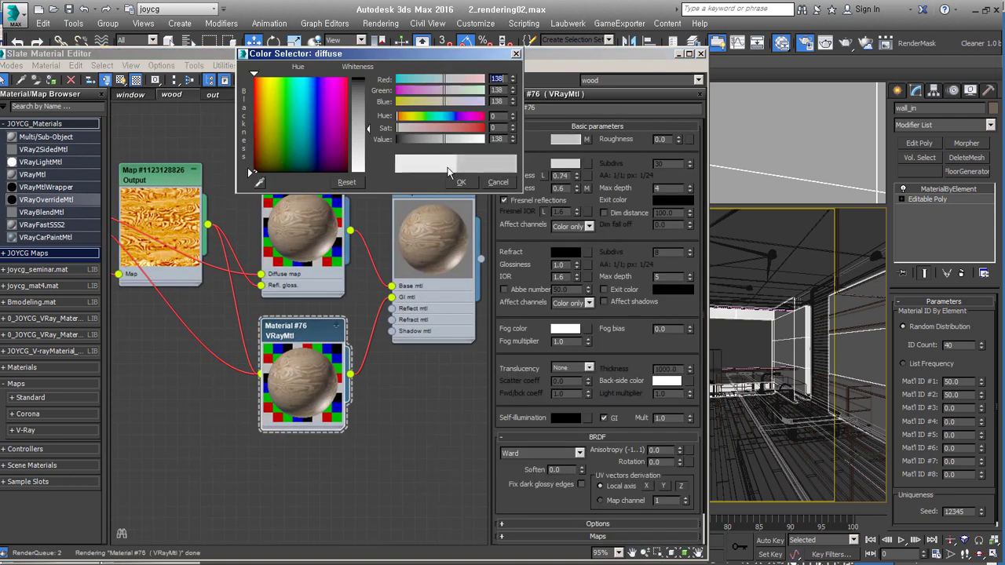
pyautogui.write('30.0')
pyautogui.press('Return')
pyautogui.hotkey('ctrl', 'z')
pyautogui.scroll(-5, 428, 407)
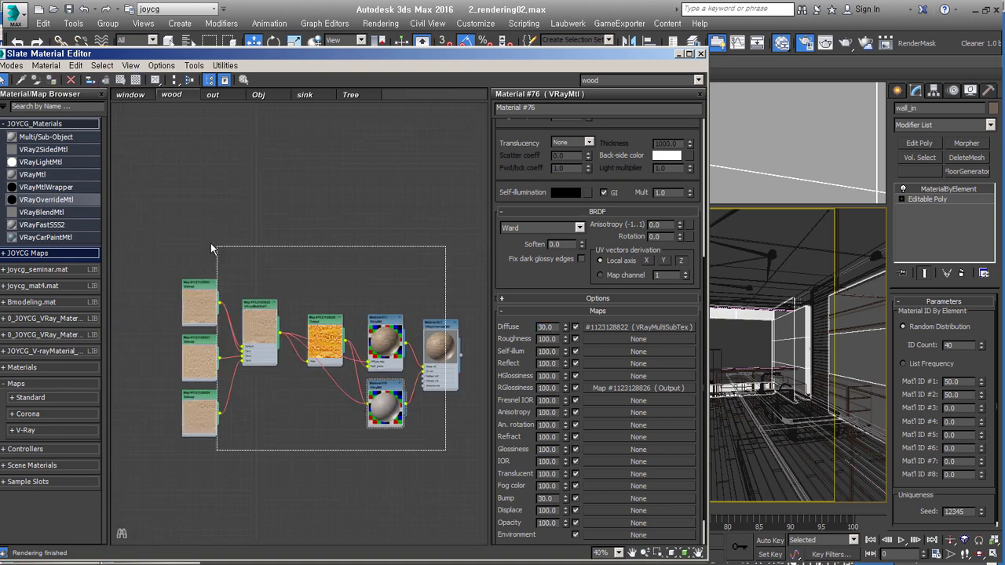
# Step: Select the ceiling and pan the node view to the floorwood and wood_fine override nodes
pyautogui.click(156, 81)
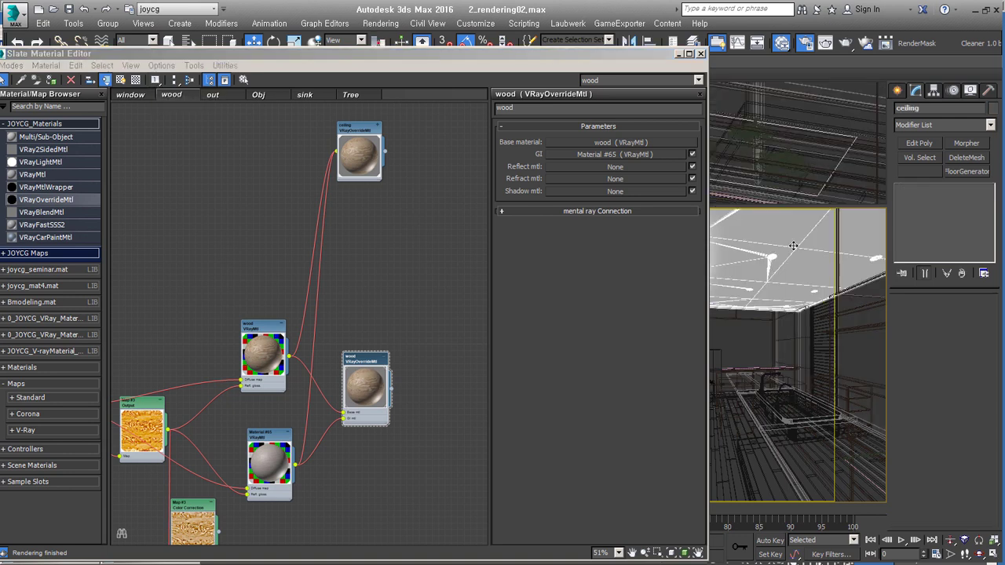
pyautogui.moveTo(392, 355); pyautogui.dragTo(147, 137, button='middle')
pyautogui.scroll(2, 147, 137)
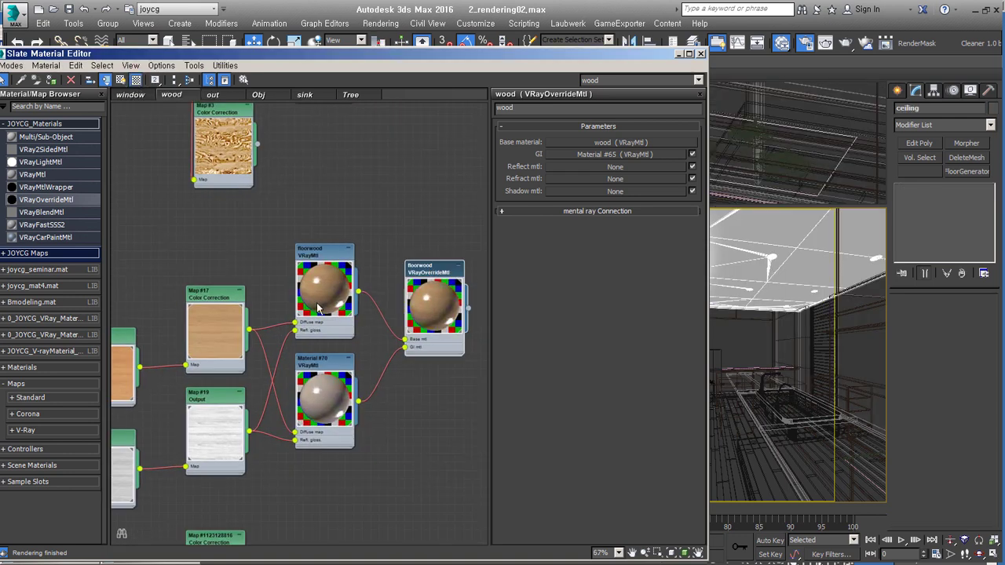
pyautogui.click(136, 82)
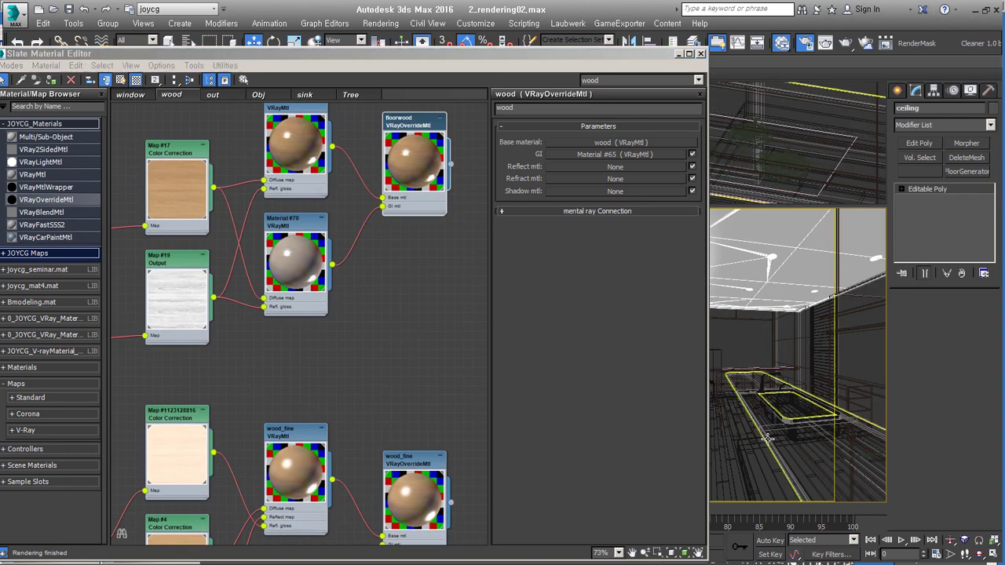
pyautogui.moveTo(236, 309); pyautogui.dragTo(252, 491, button='middle')
pyautogui.scroll(1, 350, 452)
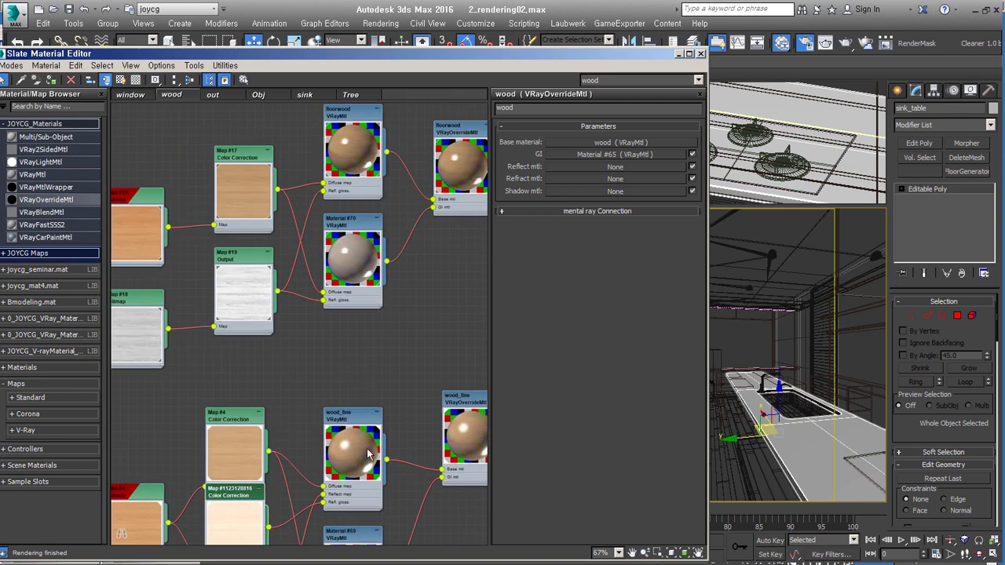
pyautogui.moveTo(350, 452); pyautogui.dragTo(287, 443, button='middle')
pyautogui.scroll(-1, 394, 283)
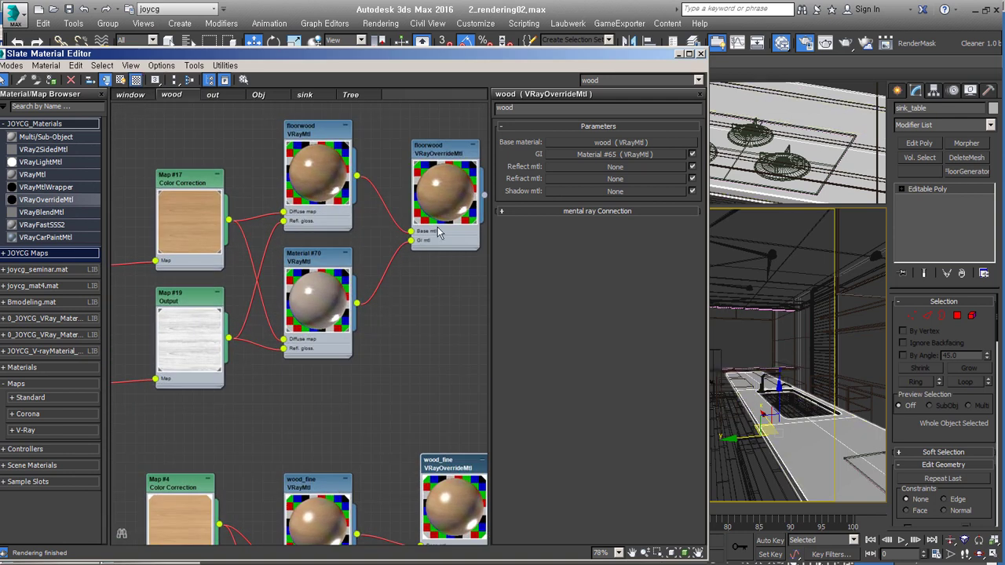
pyautogui.moveTo(394, 284)
pyautogui.mouseDown(button='middle')
pyautogui.moveTo(341, 393)
pyautogui.moveTo(345, 110)
pyautogui.mouseUp(button='middle')
pyautogui.scroll(2, 193, 290)
# Step: Inspect the Map #4 Bitmap, both Color Correction maps and the Map #2 Falloff
pyautogui.click(193, 290)
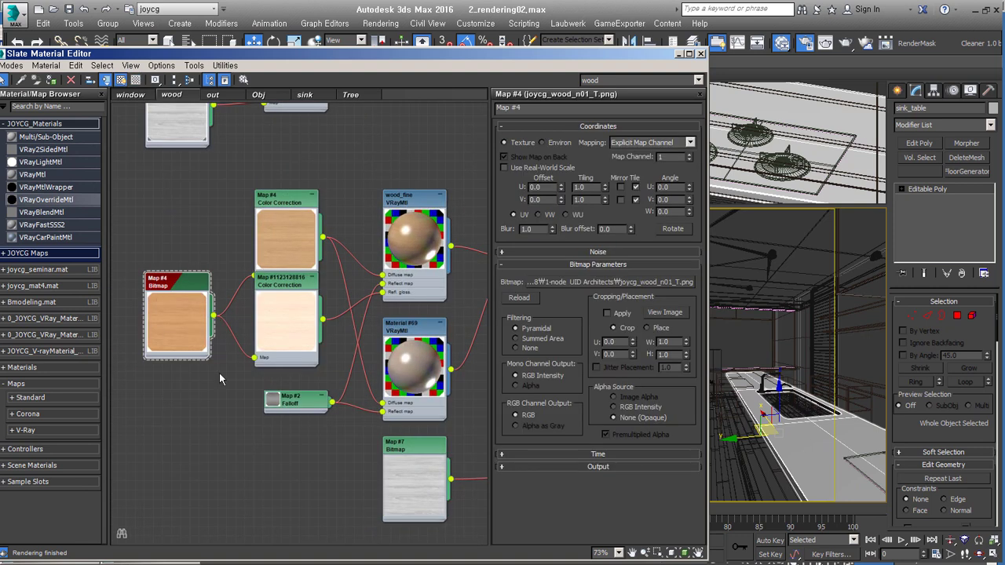
pyautogui.moveTo(193, 285); pyautogui.dragTo(189, 259)
pyautogui.scroll(2, 168, 280)
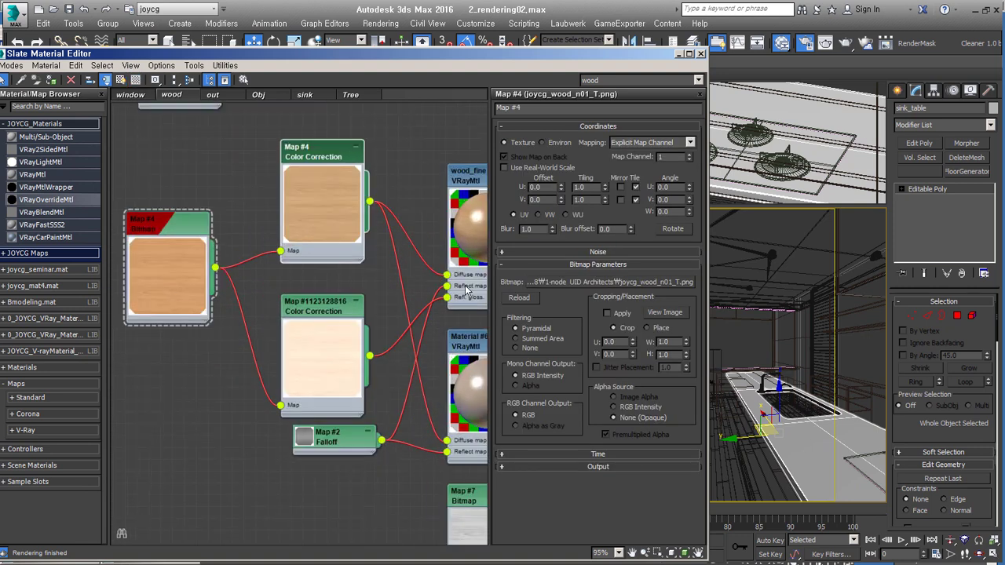
pyautogui.click(318, 171)
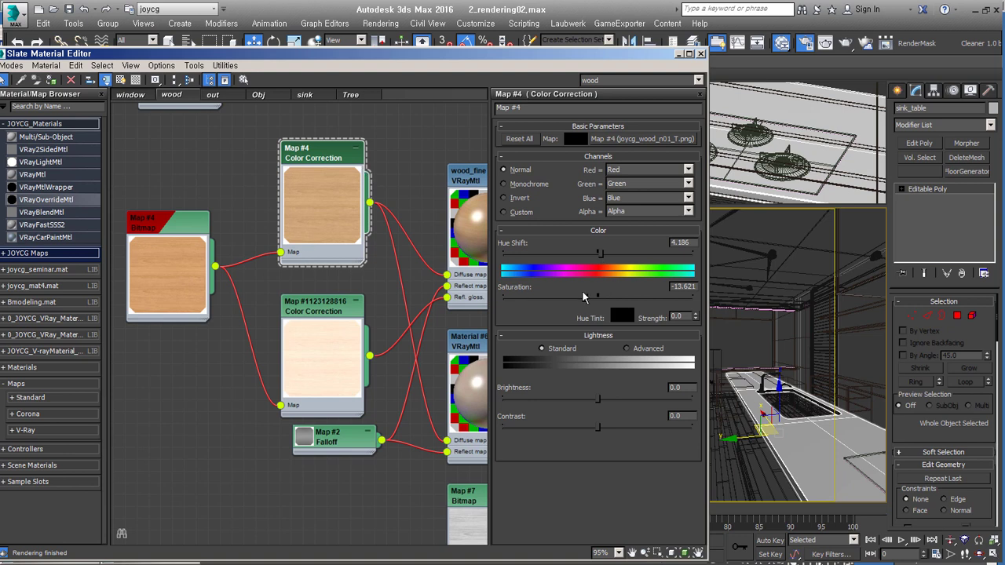
pyautogui.moveTo(348, 362); pyautogui.dragTo(297, 362, button='middle')
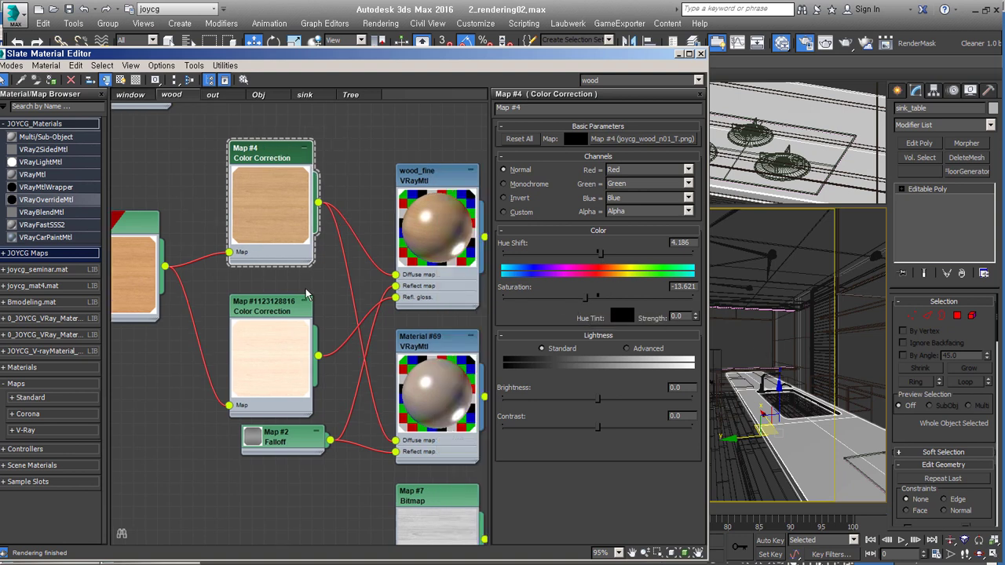
pyautogui.moveTo(271, 317); pyautogui.dragTo(257, 306)
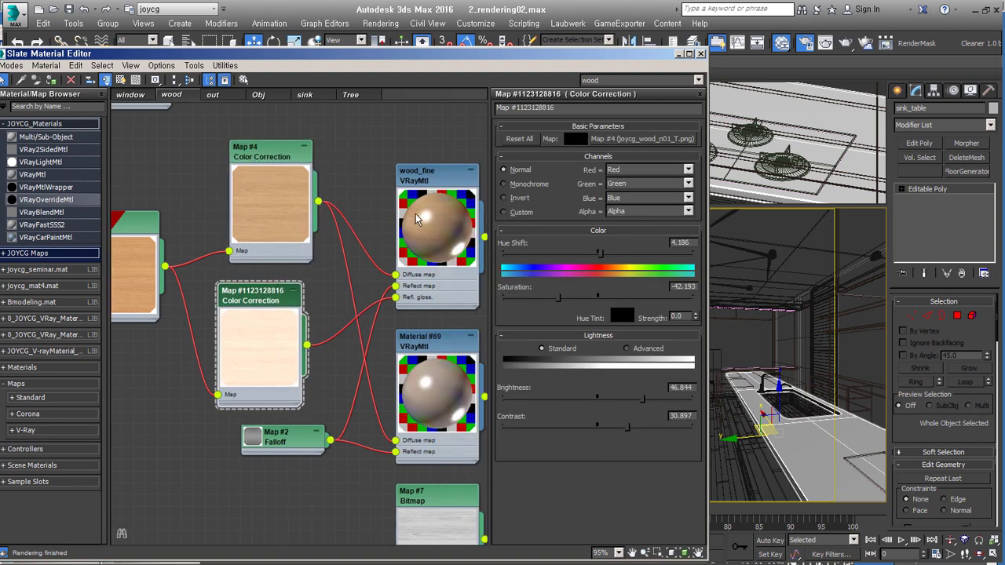
pyautogui.scroll(4, 355, 332)
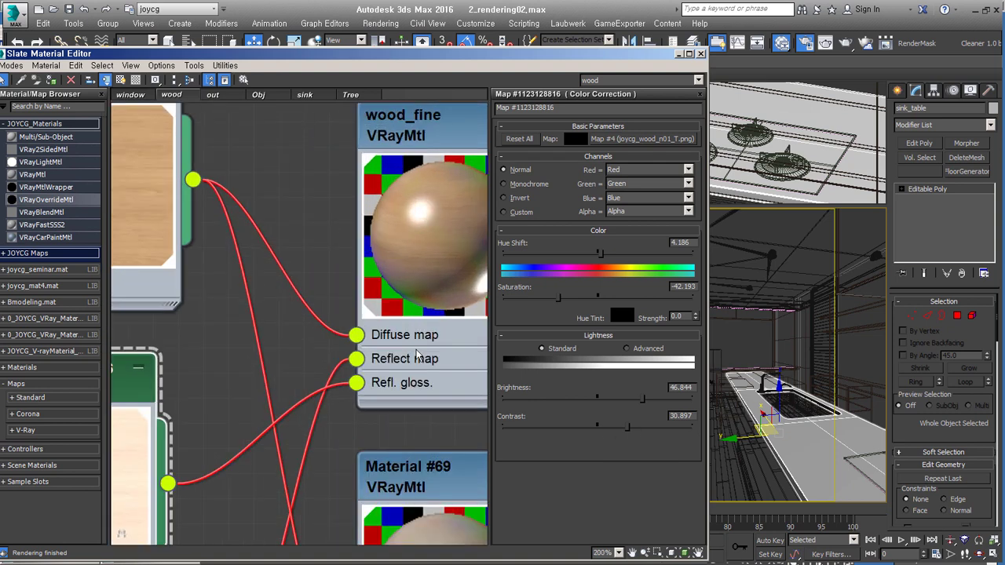
pyautogui.scroll(-1, 354, 333)
pyautogui.scroll(-2, 355, 333)
pyautogui.click(234, 430)
pyautogui.scroll(-1, 233, 430)
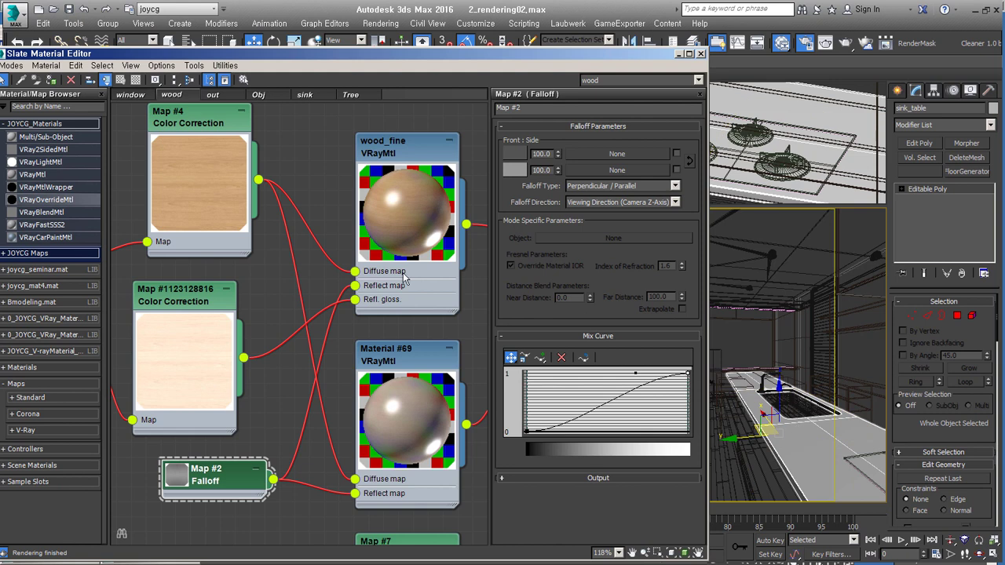
# Step: Review wood_fine's parameters, choose its BRDF type, and check Material #69
pyautogui.doubleClick(404, 212)
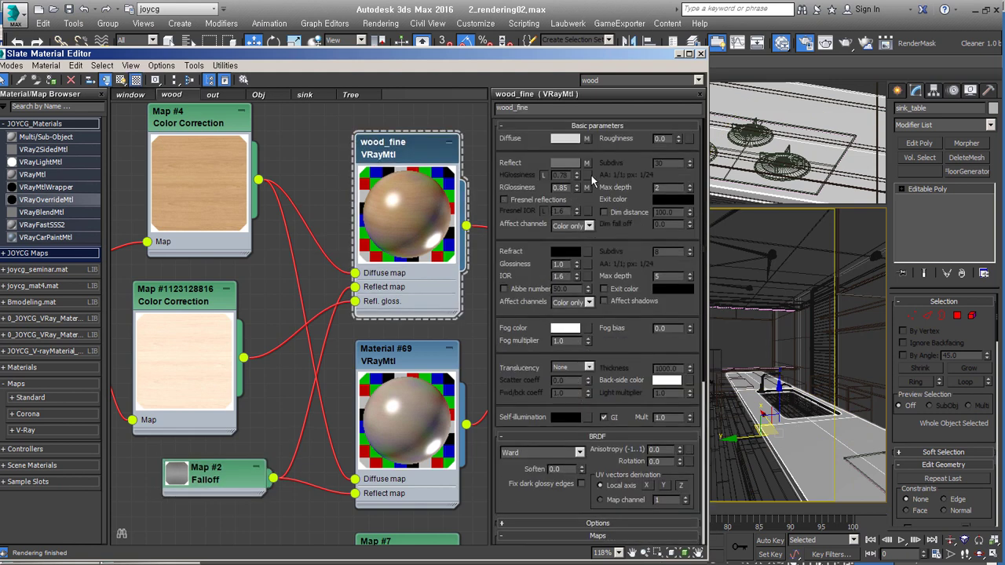
pyautogui.scroll(-2, 541, 440)
pyautogui.click(547, 377)
pyautogui.click(534, 396)
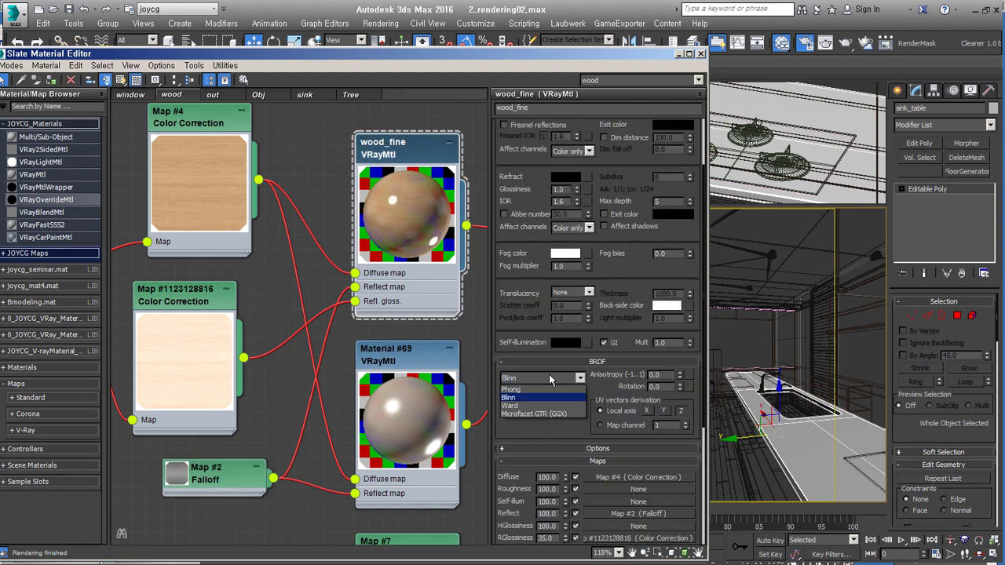
pyautogui.scroll(-3, 565, 321)
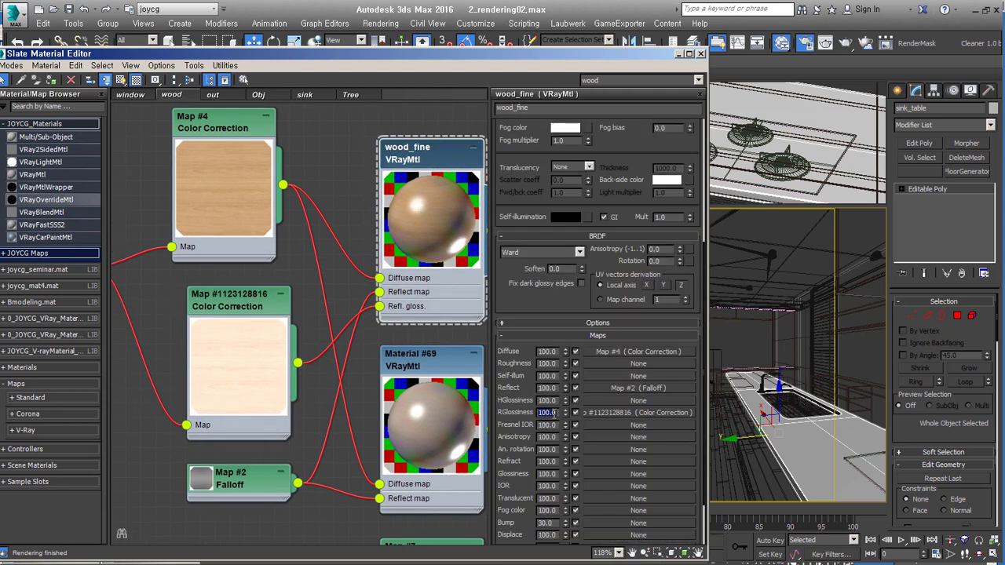
pyautogui.scroll(-3, 432, 208)
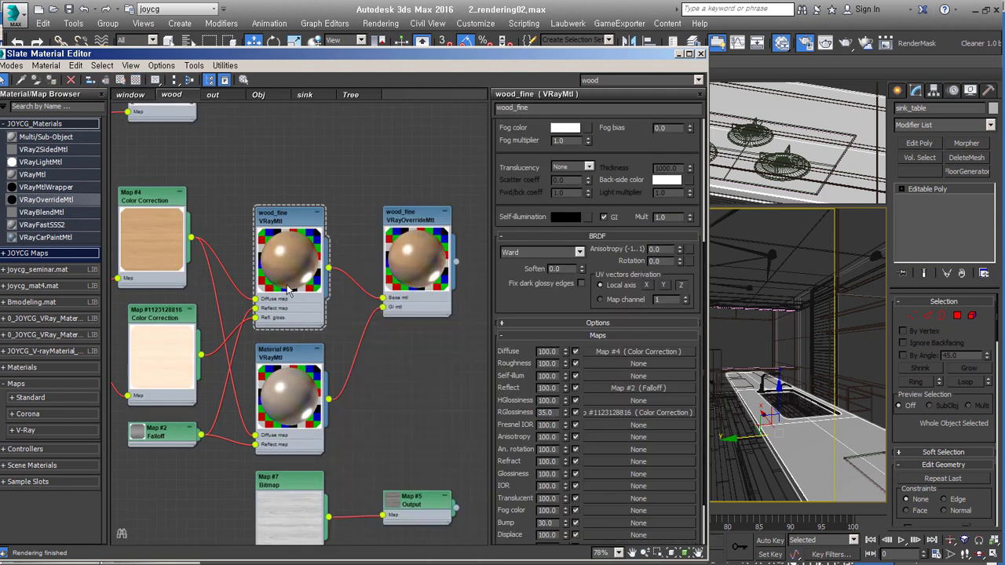
pyautogui.doubleClick(288, 369)
pyautogui.click(305, 94)
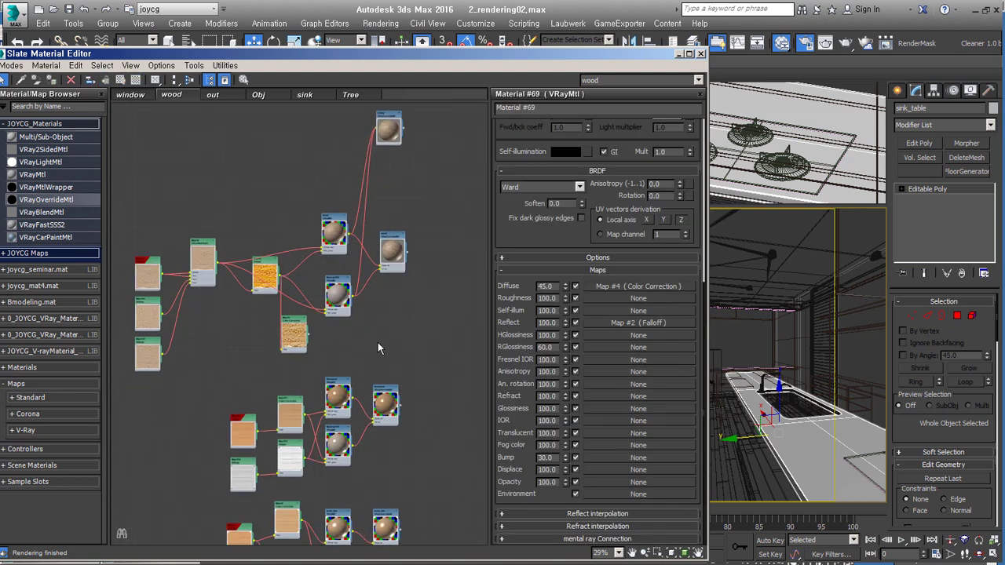
# Step: Inspect Metal:DarkCrome's diffuse colour and its falloff map's second colour without changes
pyautogui.scroll(4, 317, 314)
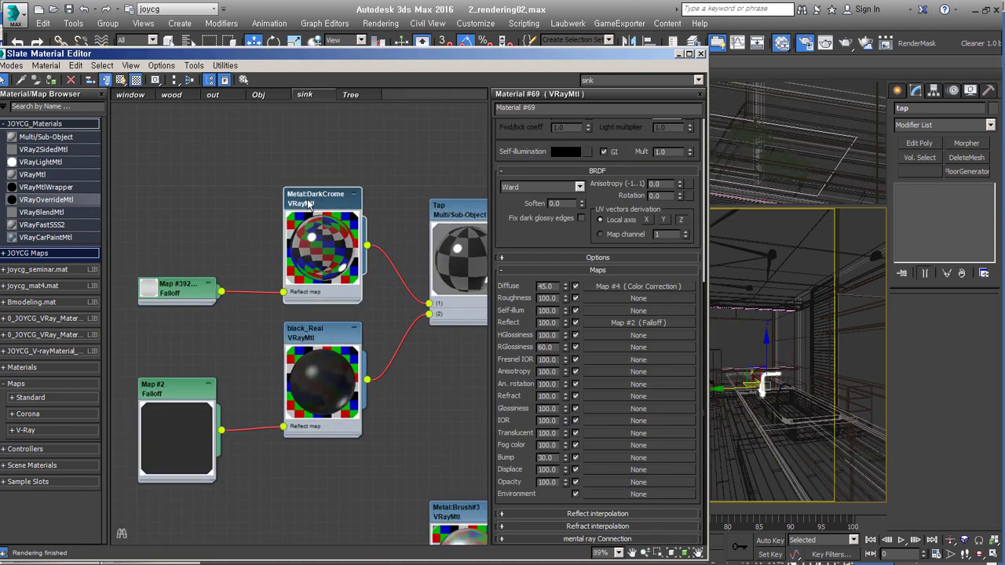
pyautogui.doubleClick(322, 248)
pyautogui.click(565, 139)
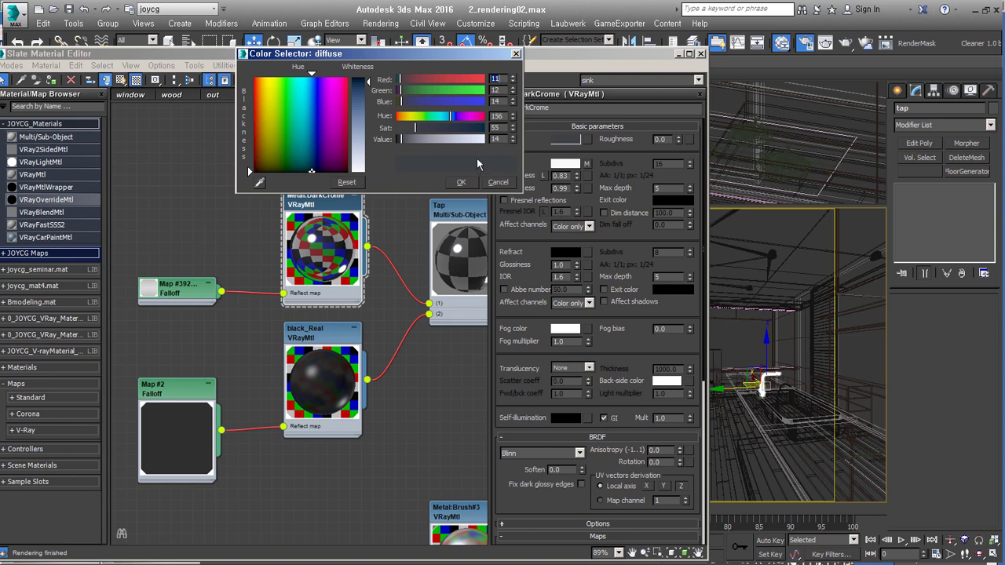
pyautogui.click(460, 182)
pyautogui.doubleClick(177, 289)
pyautogui.click(512, 169)
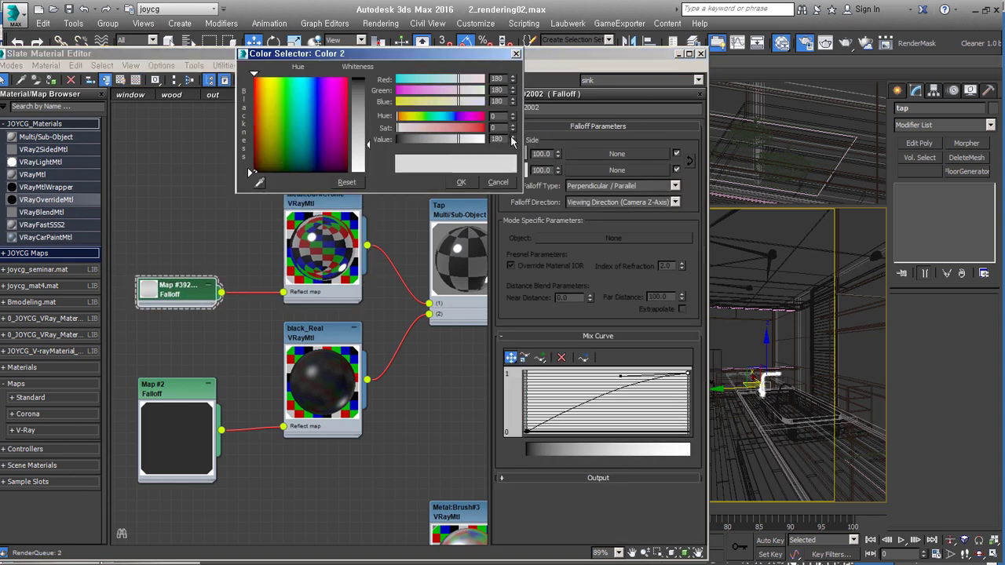
pyautogui.click(461, 183)
pyautogui.doubleClick(334, 218)
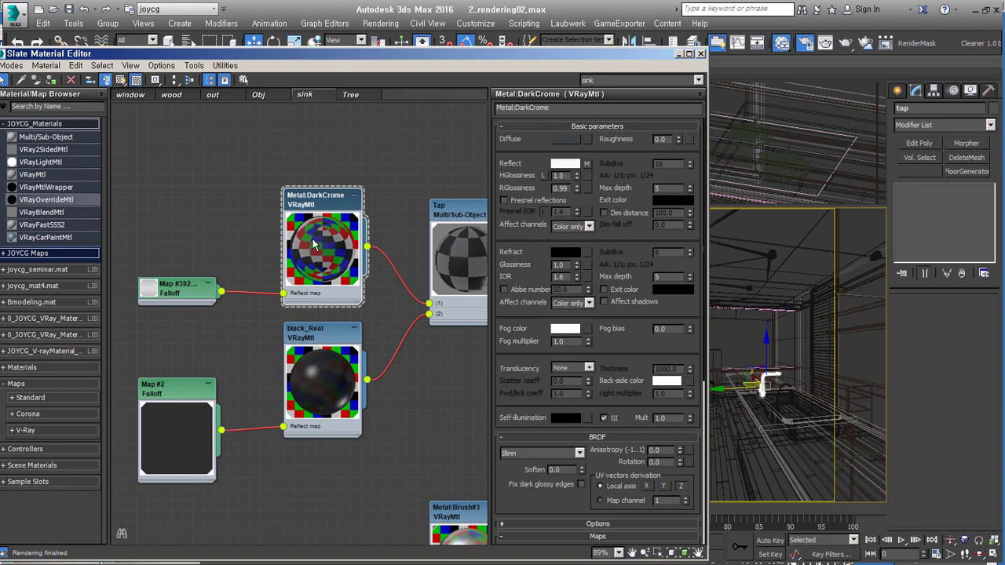
# Step: Open the Metal:Brush#3 material and its Map #9 Falloff parameters
pyautogui.scroll(-3, 539, 370)
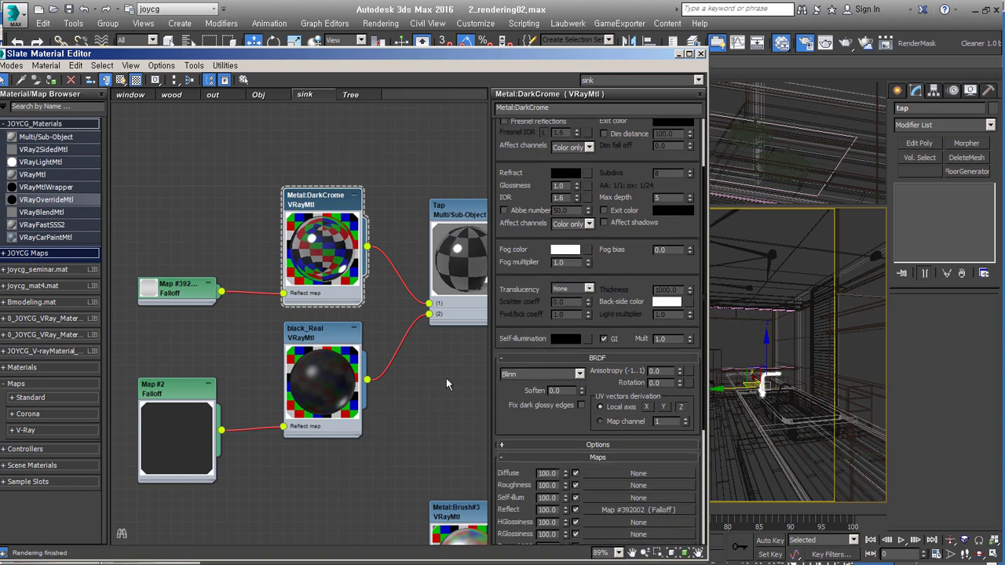
pyautogui.moveTo(461, 517); pyautogui.dragTo(401, 308, button='middle')
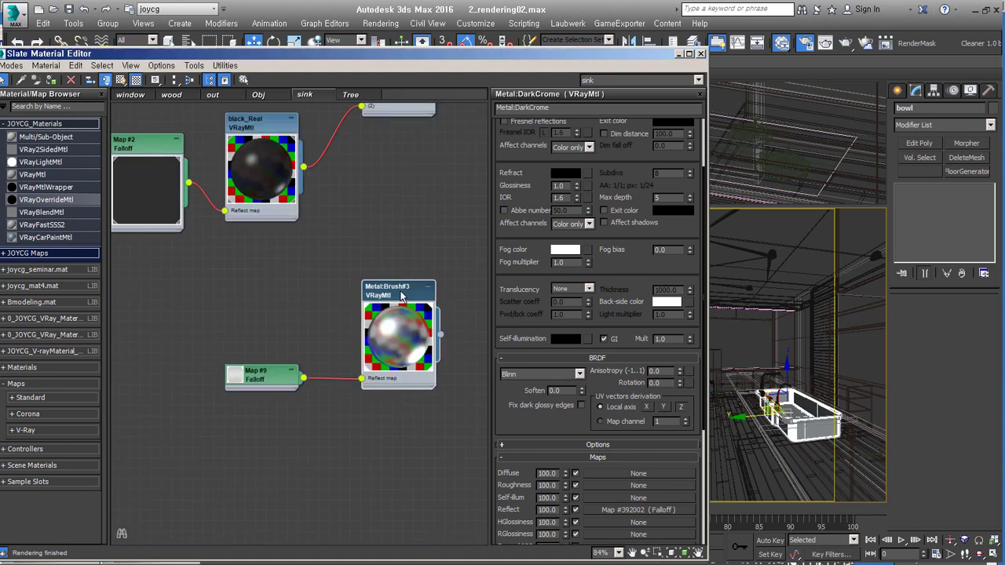
pyautogui.doubleClick(400, 307)
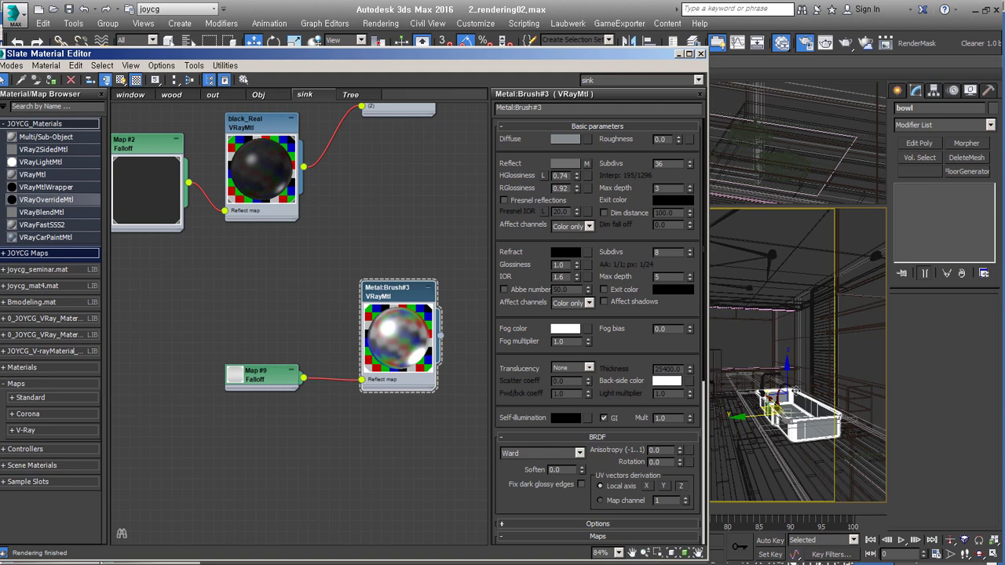
pyautogui.doubleClick(257, 376)
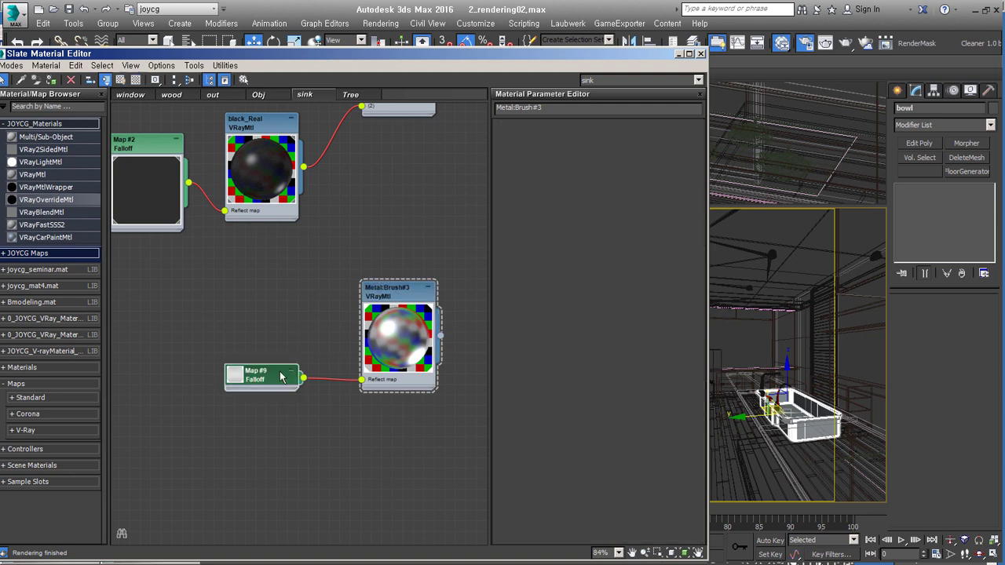
pyautogui.doubleClick(433, 353)
# Step: On the Obj sheet, inspect the zebra pattern bitmap and its Color Correction settings
pyautogui.click(258, 94)
pyautogui.scroll(3, 441, 226)
pyautogui.moveTo(329, 377); pyautogui.dragTo(456, 377, button='middle')
pyautogui.doubleClick(213, 380)
pyautogui.scroll(3, 214, 380)
pyautogui.scroll(1, 213, 380)
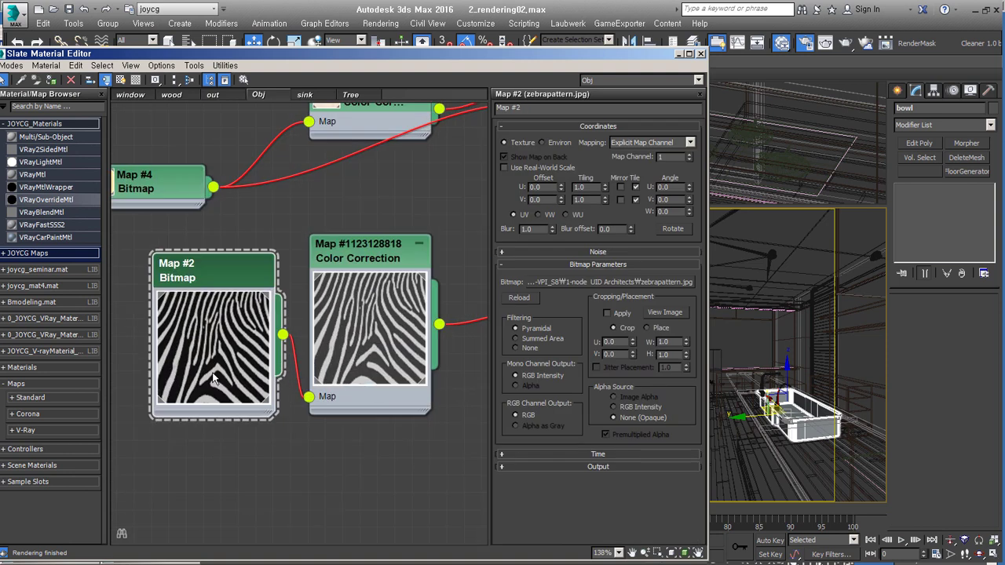
pyautogui.doubleClick(397, 252)
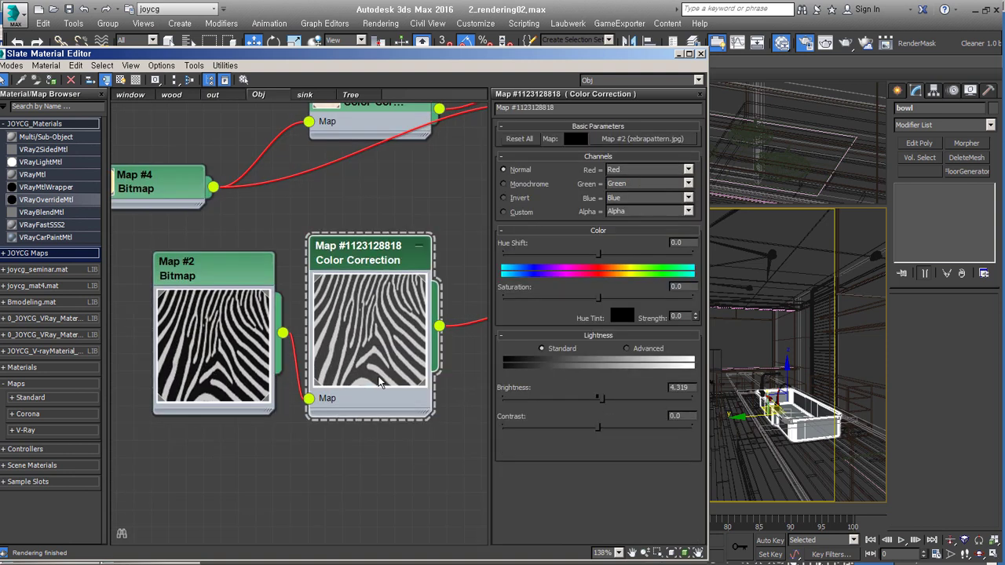
pyautogui.scroll(-3, 418, 334)
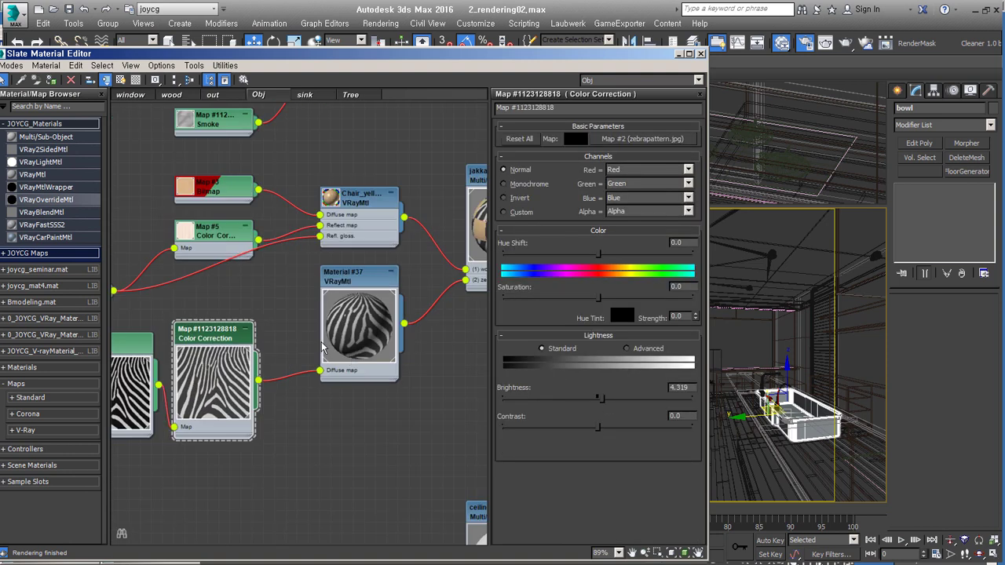
# Step: Inspect the joycg_pic1 photo bitmap, then switch to the out sheet
pyautogui.moveTo(236, 327); pyautogui.dragTo(308, 408, button='middle')
pyautogui.moveTo(302, 265); pyautogui.dragTo(268, 234, button='middle')
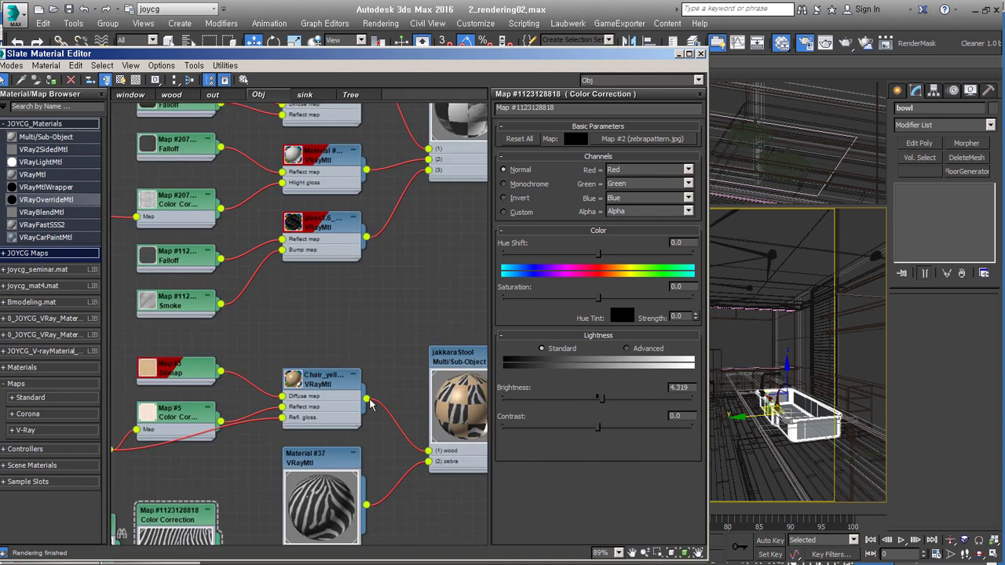
pyautogui.doubleClick(268, 234)
pyautogui.scroll(-3, 437, 275)
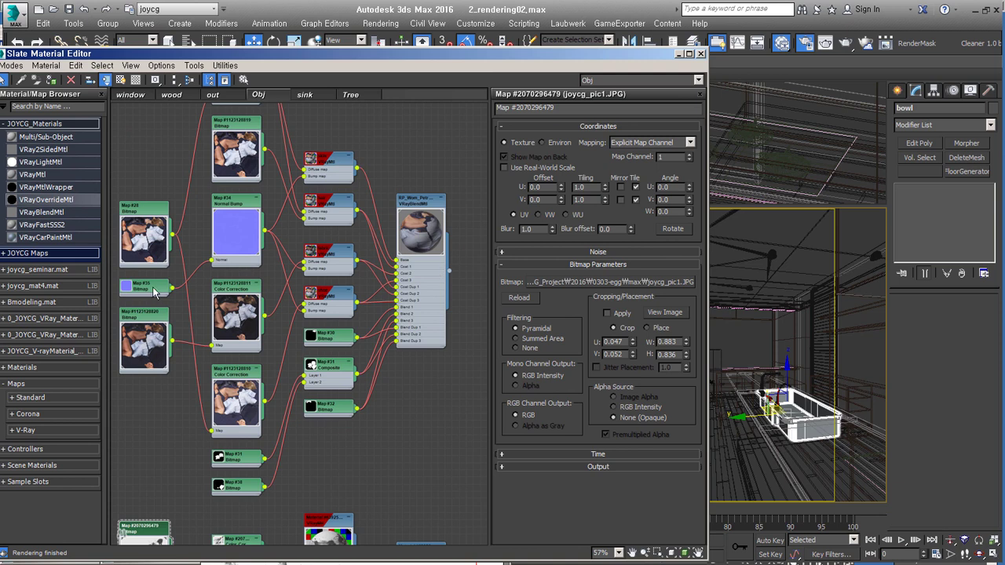
pyautogui.scroll(-1, 239, 287)
pyautogui.moveTo(239, 287); pyautogui.dragTo(267, 195, button='middle')
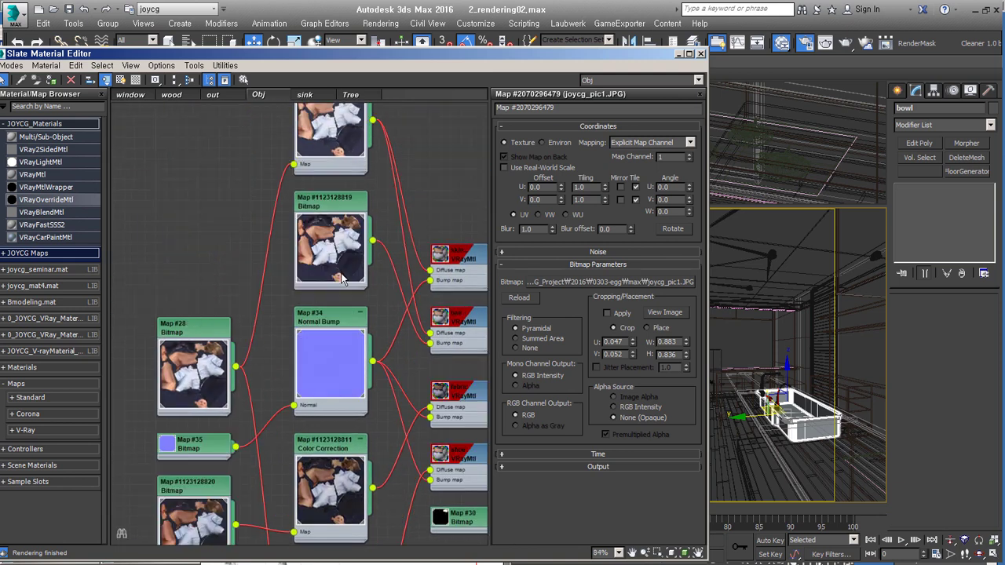
pyautogui.click(212, 94)
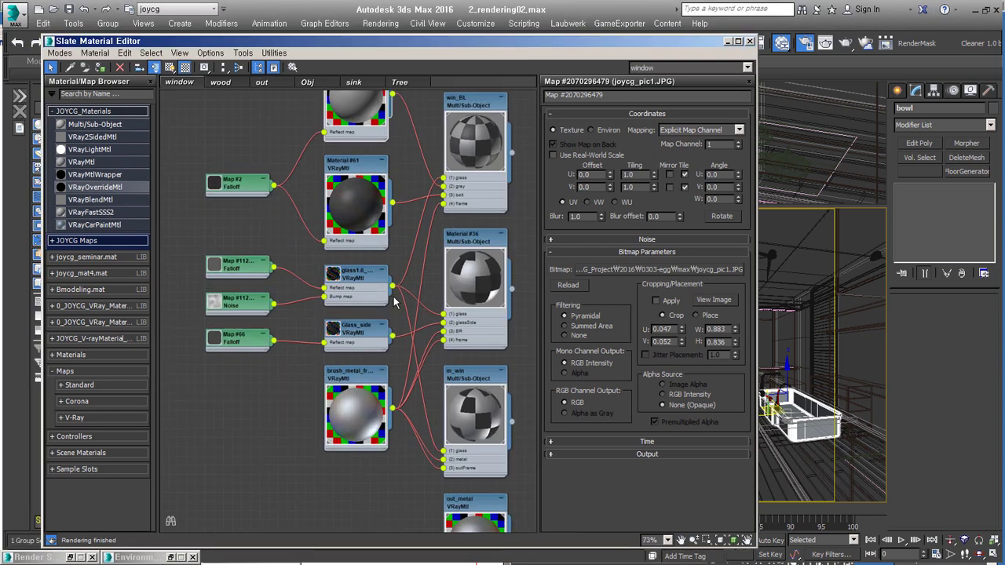
# Step: Inspect the glass falloff map's second colour and glass1.6's fog colour, leaving both unchanged
pyautogui.scroll(2, 234, 287)
pyautogui.scroll(2, 234, 288)
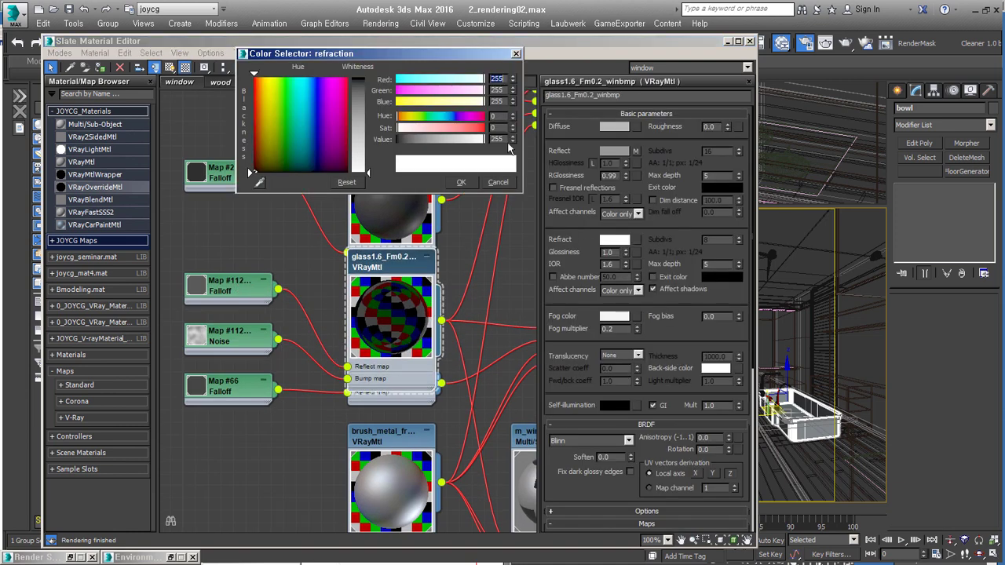
pyautogui.doubleClick(234, 287)
pyautogui.click(562, 158)
pyautogui.click(497, 182)
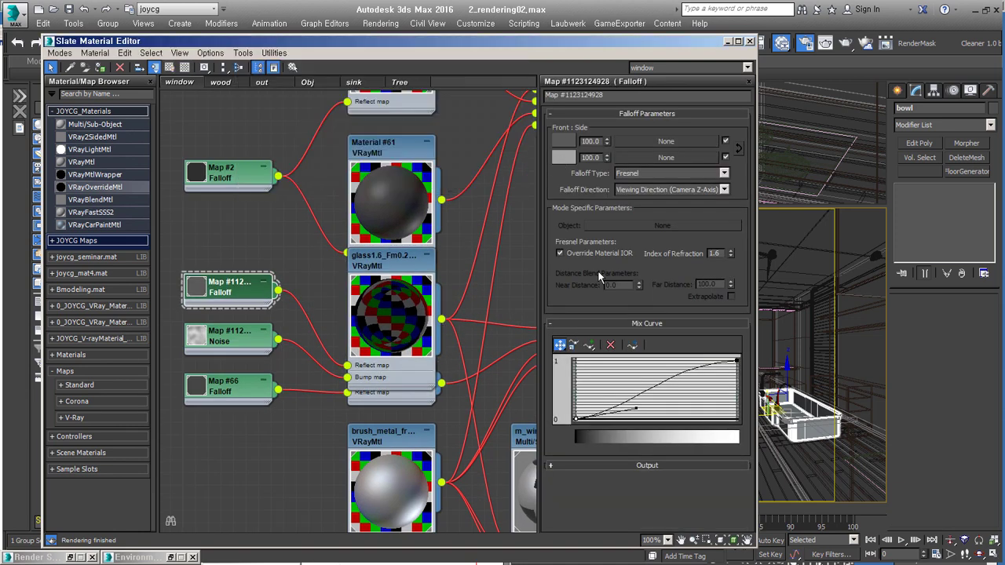
pyautogui.scroll(-1, 393, 302)
pyautogui.moveTo(390, 259); pyautogui.dragTo(390, 226)
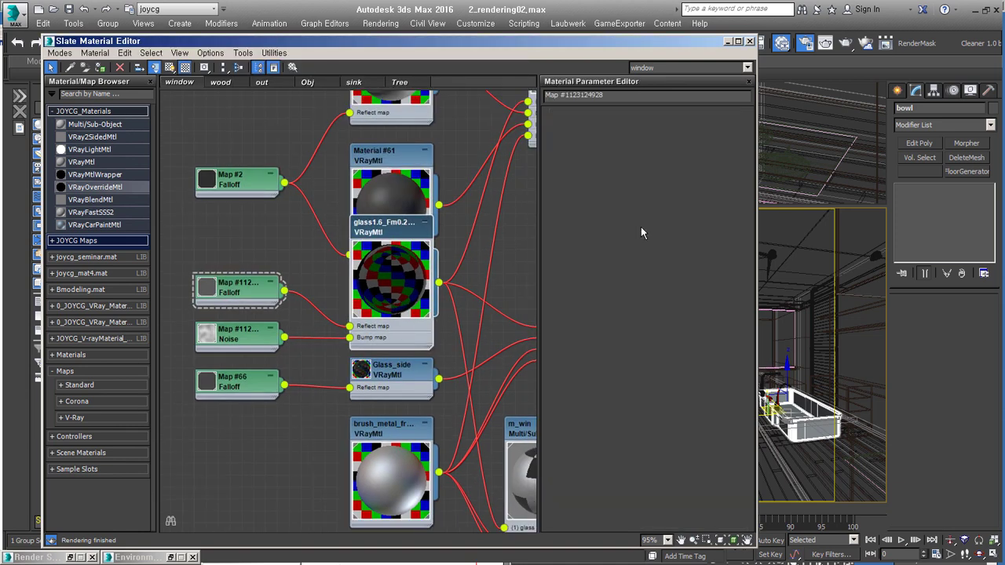
pyautogui.doubleClick(390, 226)
pyautogui.click(614, 317)
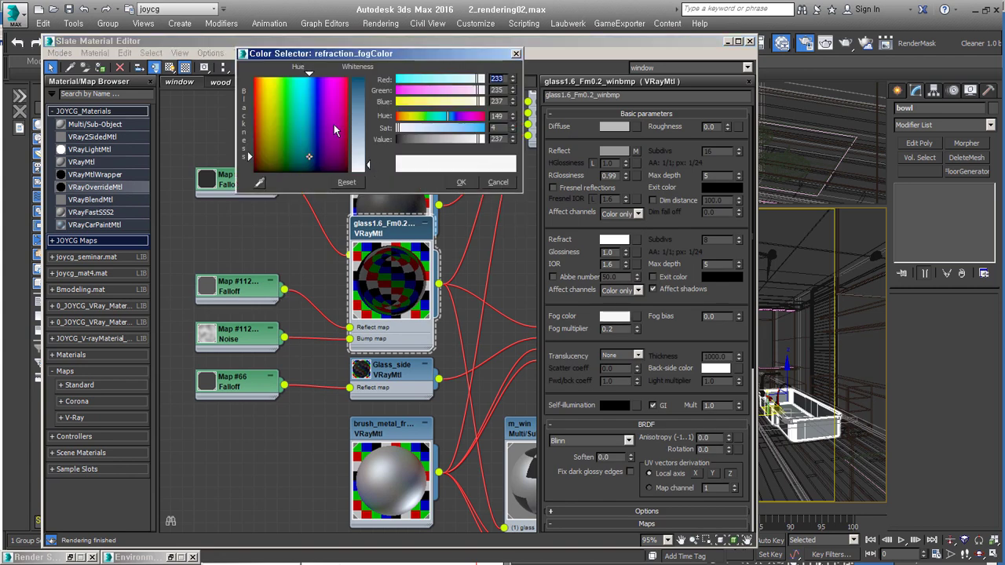
pyautogui.click(498, 183)
# Step: Check the brush_metal_frame material's colour, then minimize the Slate Material Editor
pyautogui.scroll(-1, 336, 360)
pyautogui.scroll(-1, 335, 360)
pyautogui.scroll(-1, 314, 329)
pyautogui.scroll(-1, 303, 307)
pyautogui.doubleClick(303, 308)
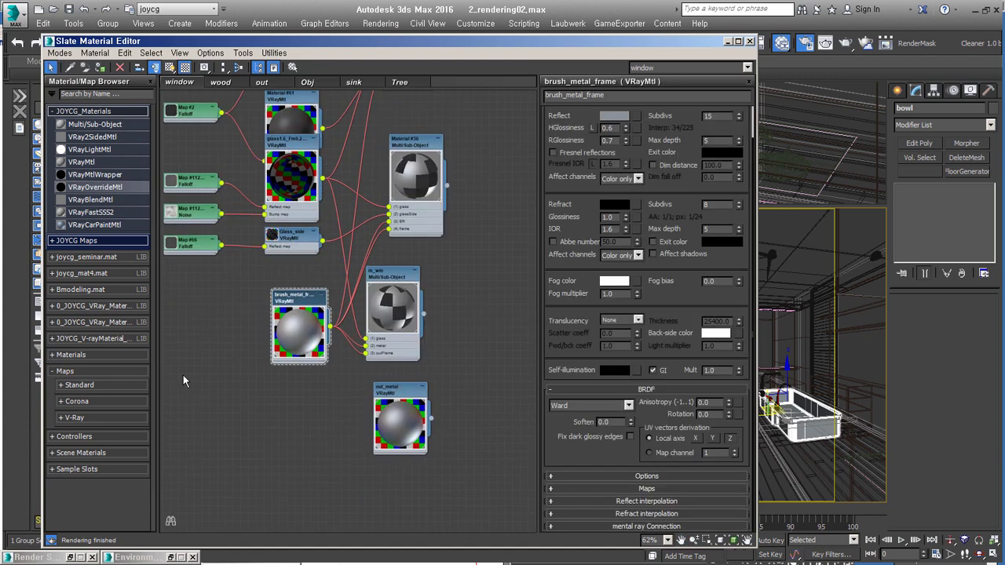
pyautogui.click(614, 150)
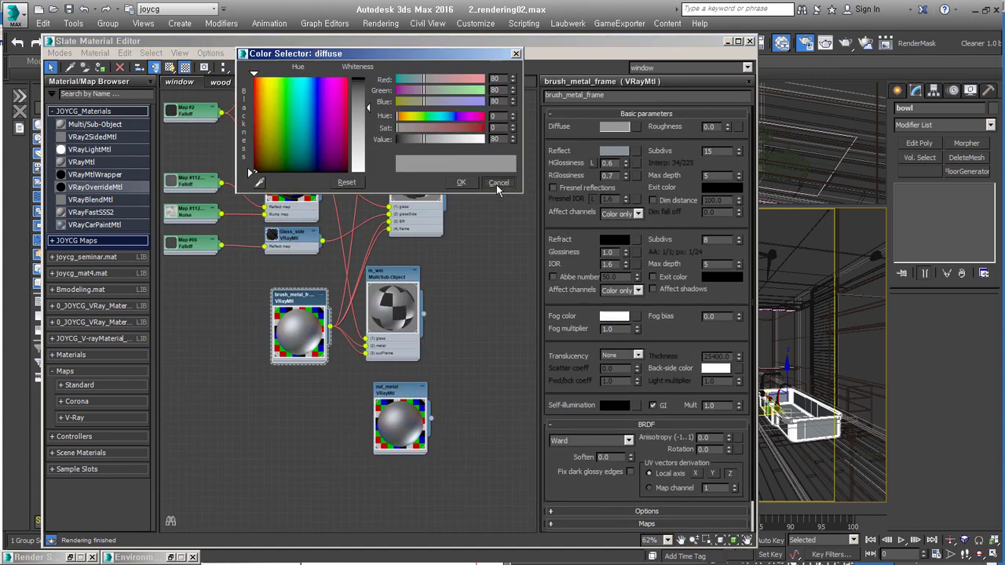
pyautogui.click(461, 182)
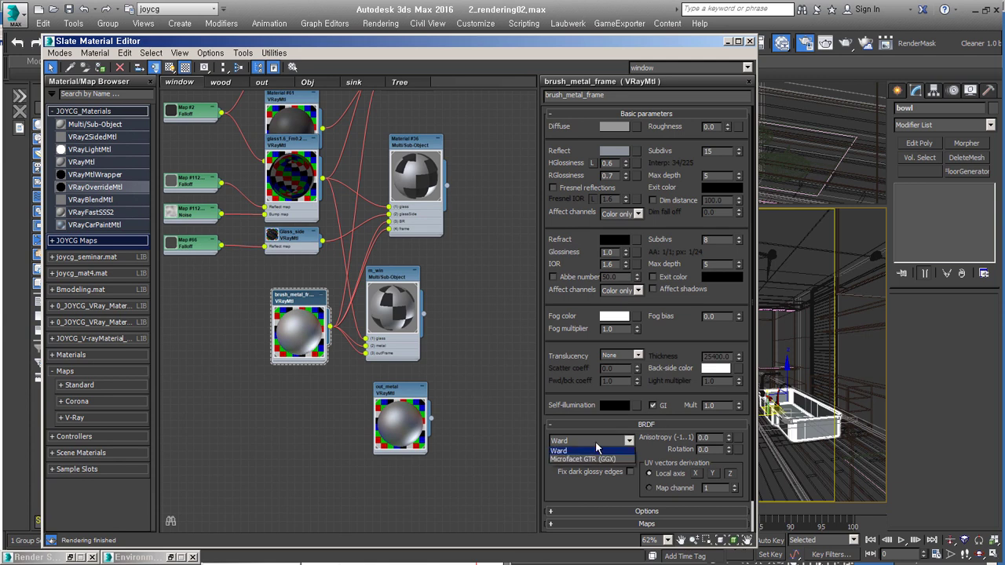
pyautogui.scroll(-5, 393, 397)
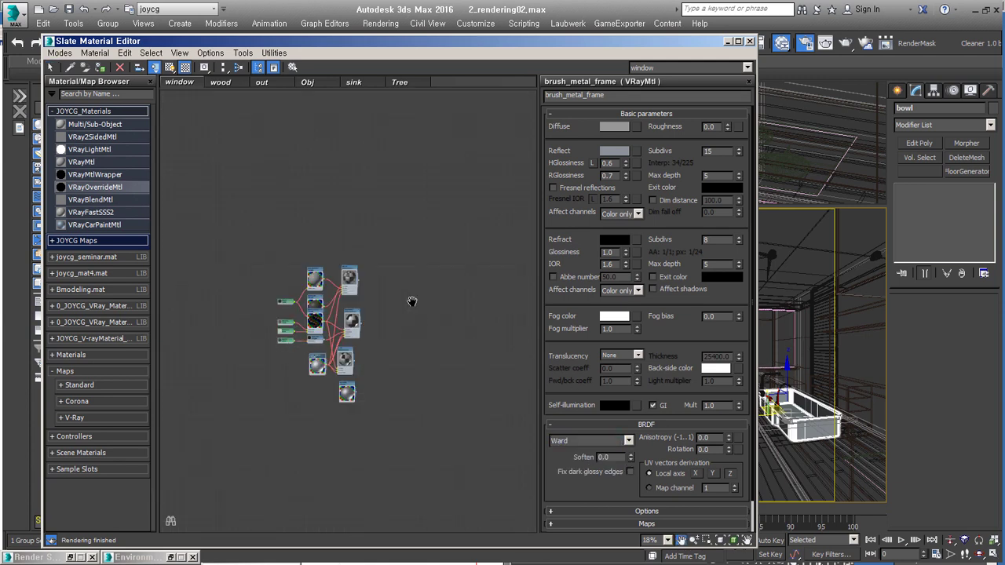
pyautogui.click(755, 355)
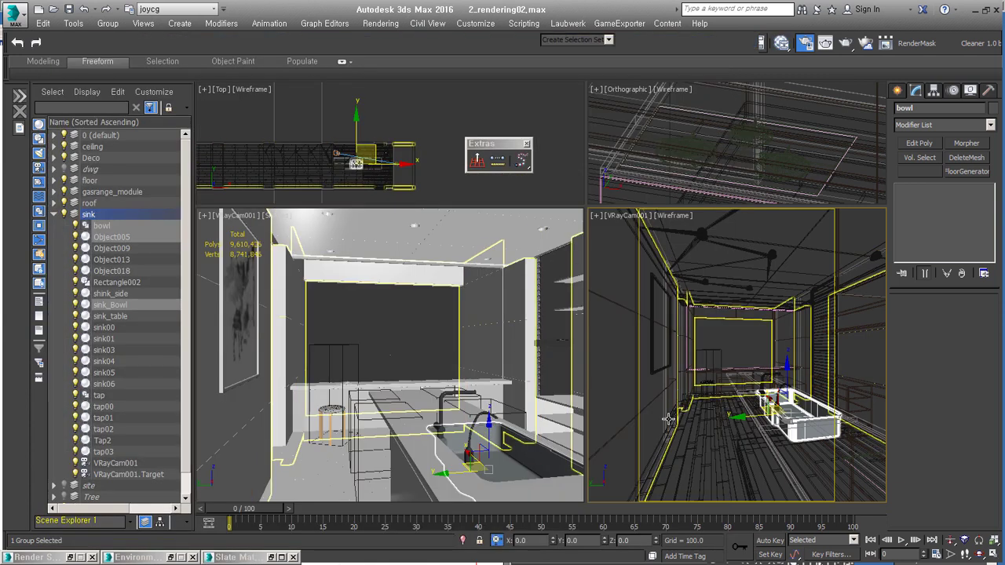
# Step: Inspect the Map #15 color correction and Leaf-BACK material nodes on the Tree sheet, then minimize the editor
pyautogui.scroll(2, 291, 162)
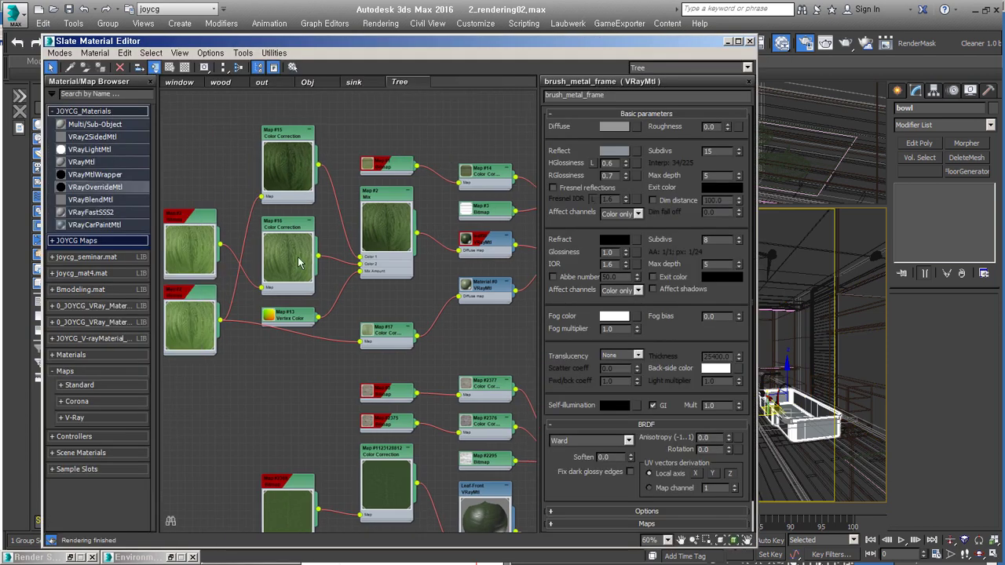
pyautogui.scroll(2, 298, 166)
pyautogui.click(304, 114)
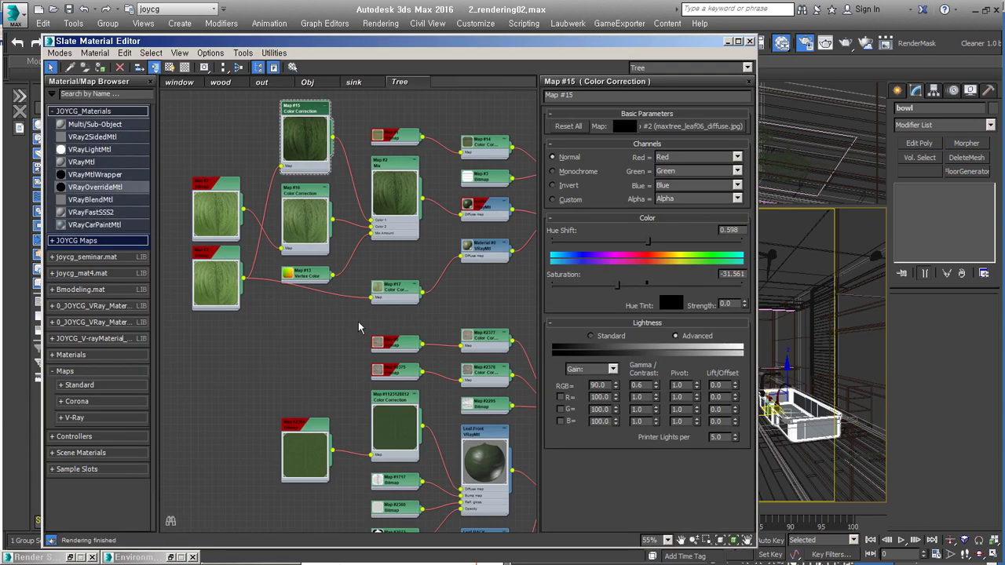
pyautogui.moveTo(424, 333); pyautogui.dragTo(317, 140, button='middle')
pyautogui.scroll(3, 396, 305)
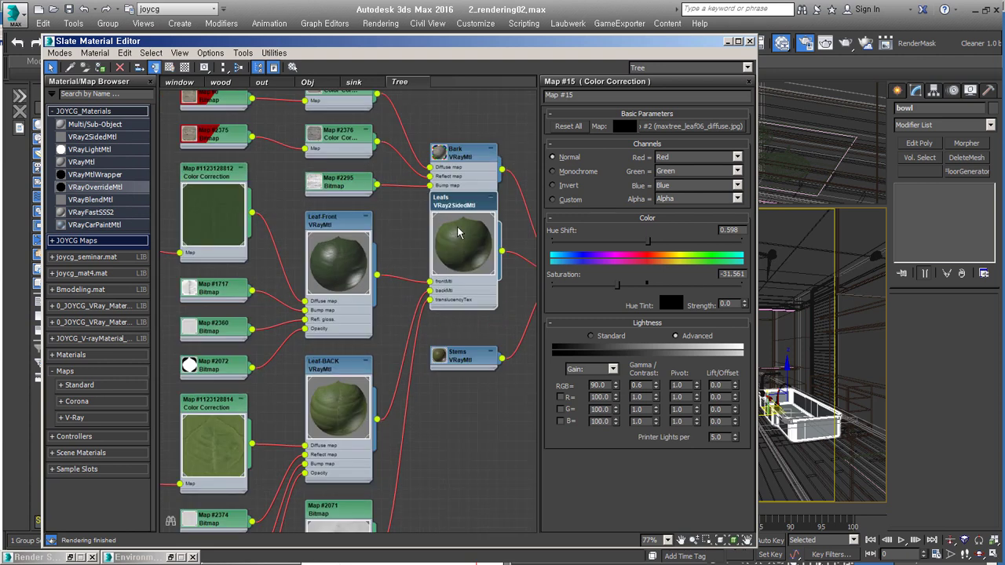
pyautogui.scroll(3, 397, 304)
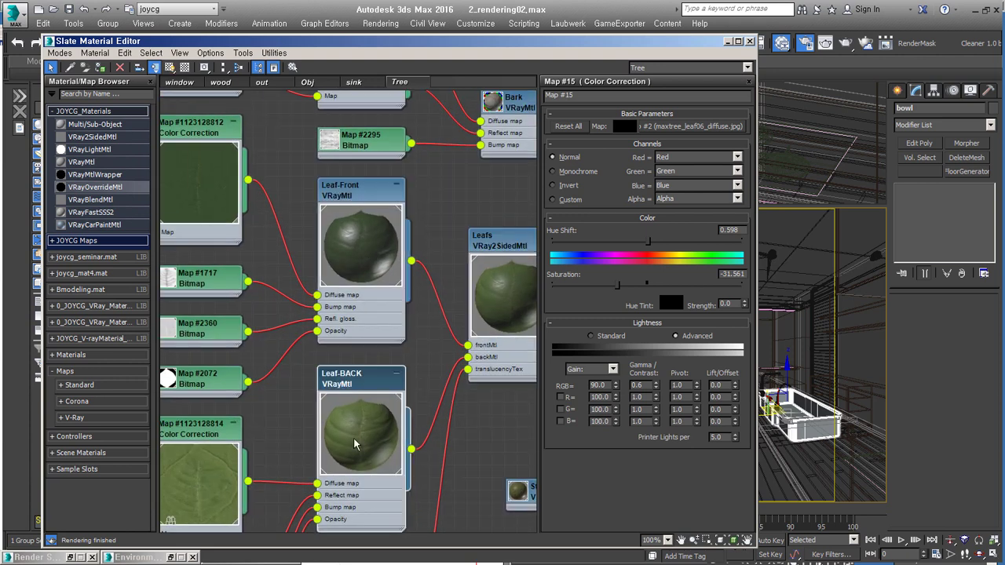
pyautogui.moveTo(345, 449); pyautogui.dragTo(376, 376, button='middle')
pyautogui.scroll(-2, 247, 428)
pyautogui.scroll(-2, 248, 428)
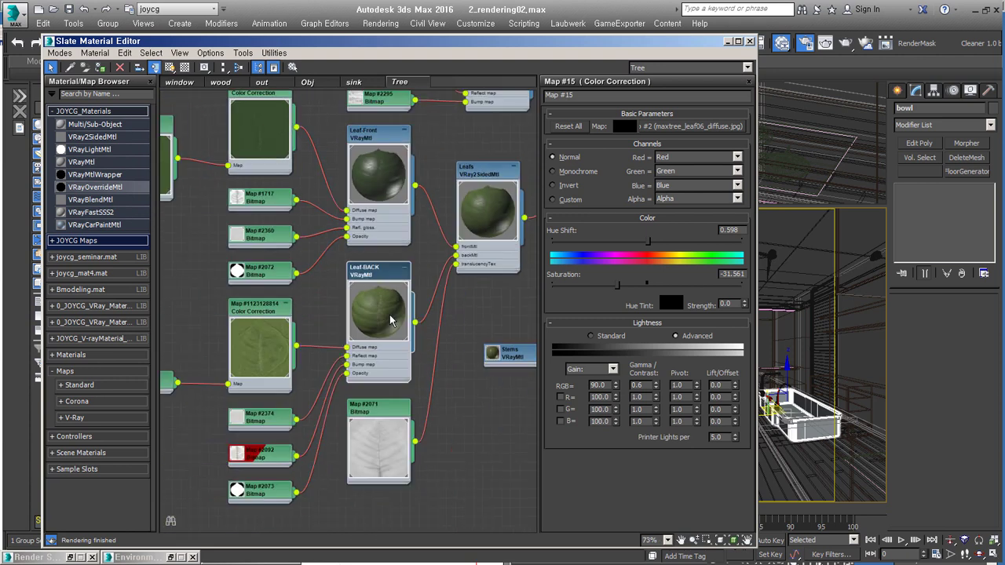
pyautogui.scroll(-2, 248, 428)
pyautogui.scroll(-1, 248, 428)
pyautogui.click(737, 43)
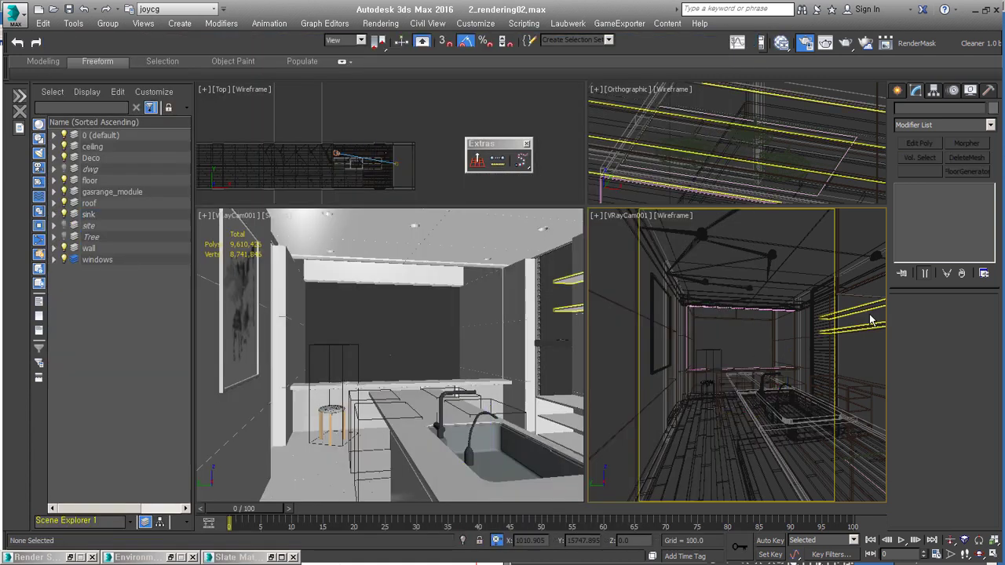
# Step: Select the DomeLight, then check the Map #21 VRayHDRI and Ground material in the material editor
pyautogui.click(437, 166)
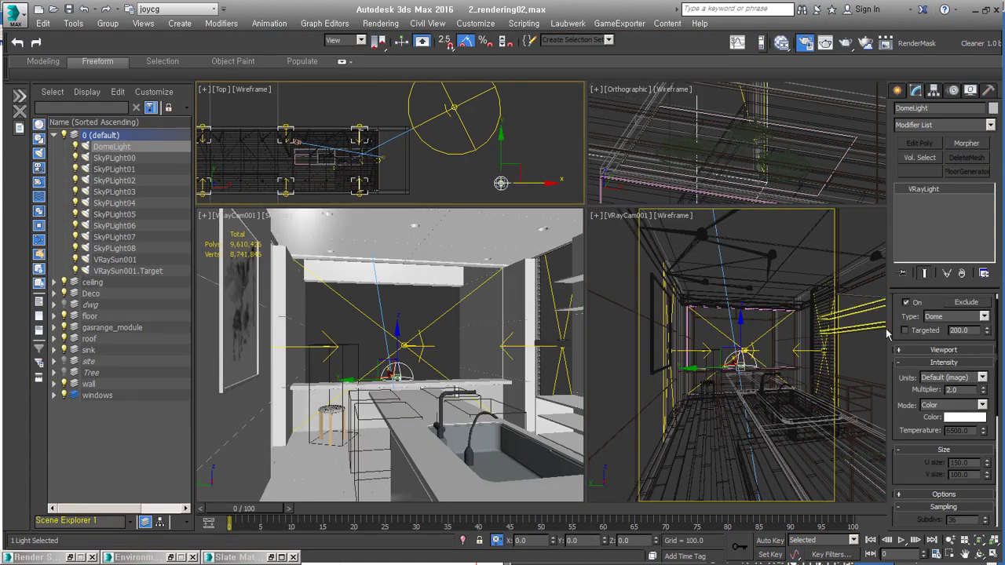
pyautogui.press('m')
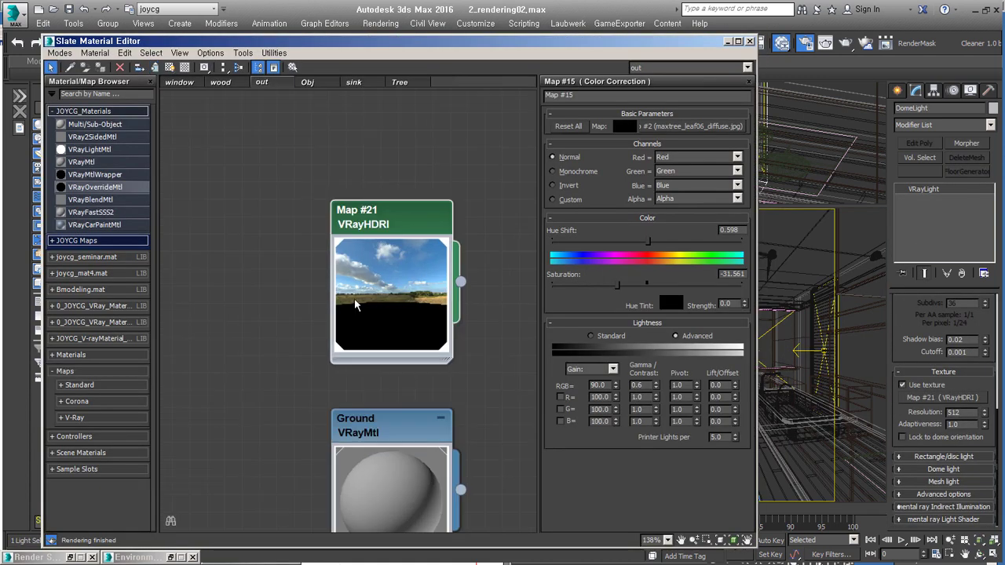
pyautogui.doubleClick(417, 213)
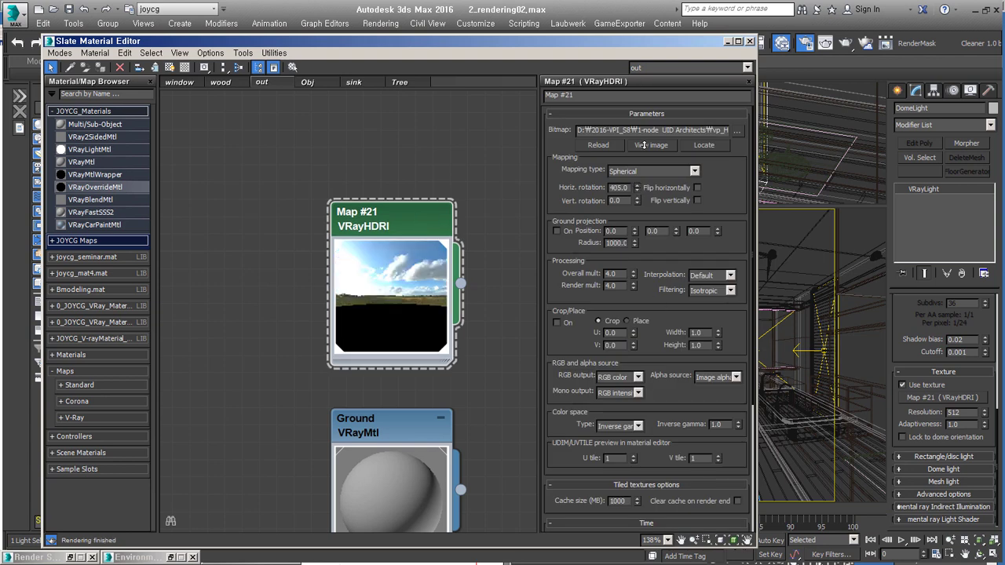
pyautogui.moveTo(517, 404); pyautogui.dragTo(481, 335, button='middle')
pyautogui.click(361, 428)
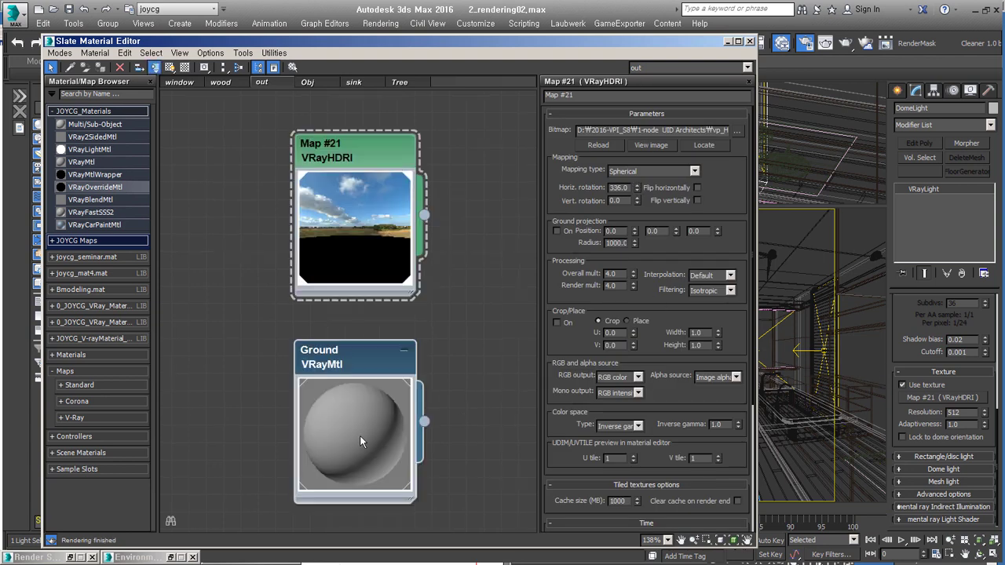
pyautogui.click(727, 42)
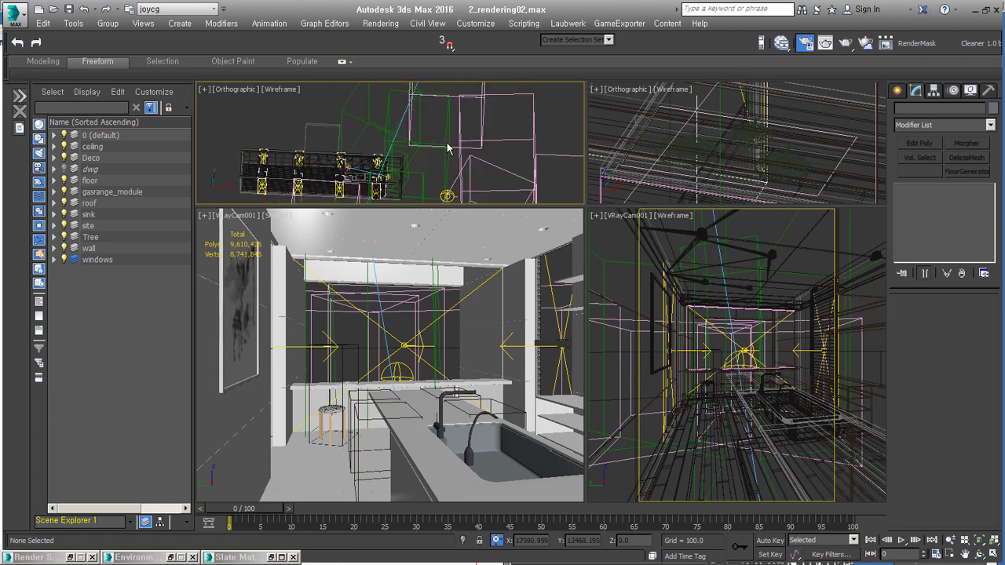
# Step: Select the SkyPlight08 portal light and VRaySun001, confirming the sun's CIE Overcast sky model
pyautogui.click(122, 248)
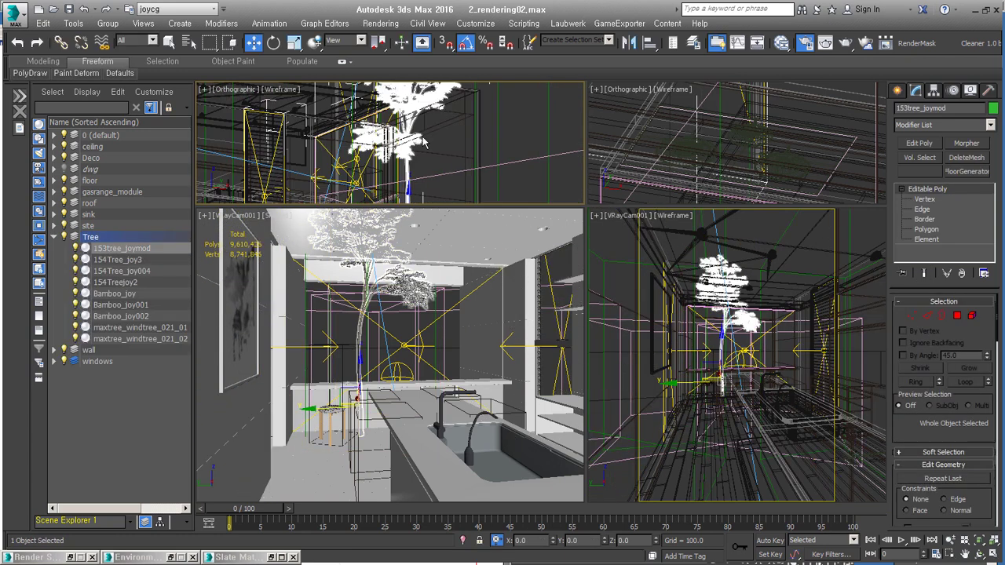
pyautogui.click(837, 366)
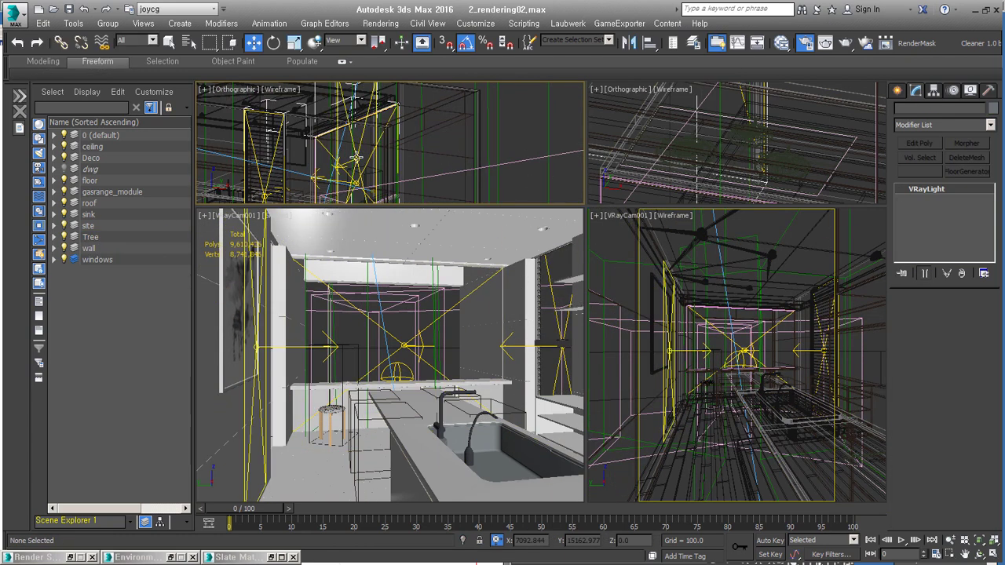
pyautogui.click(824, 353)
pyautogui.scroll(4, 976, 359)
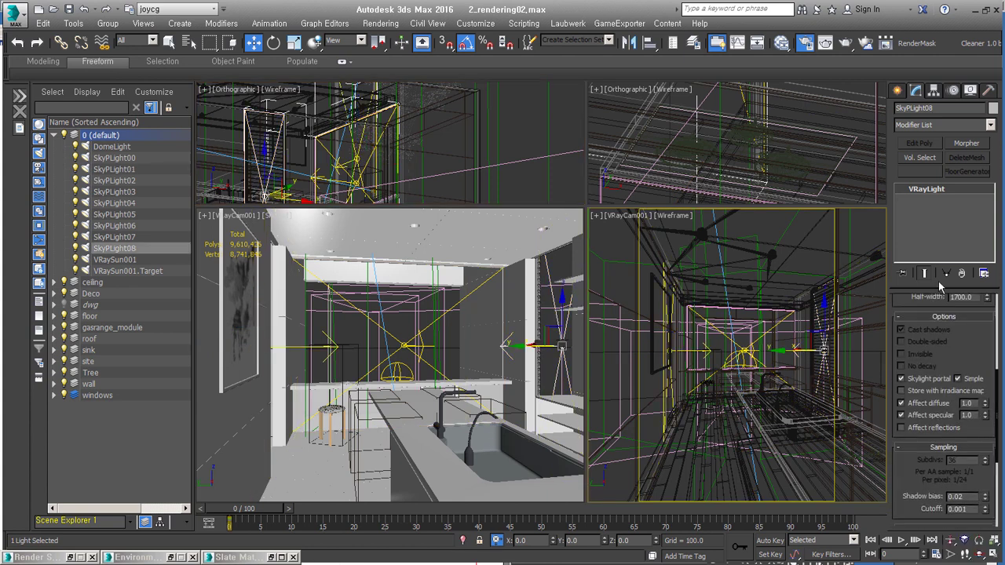
pyautogui.scroll(-3, 976, 384)
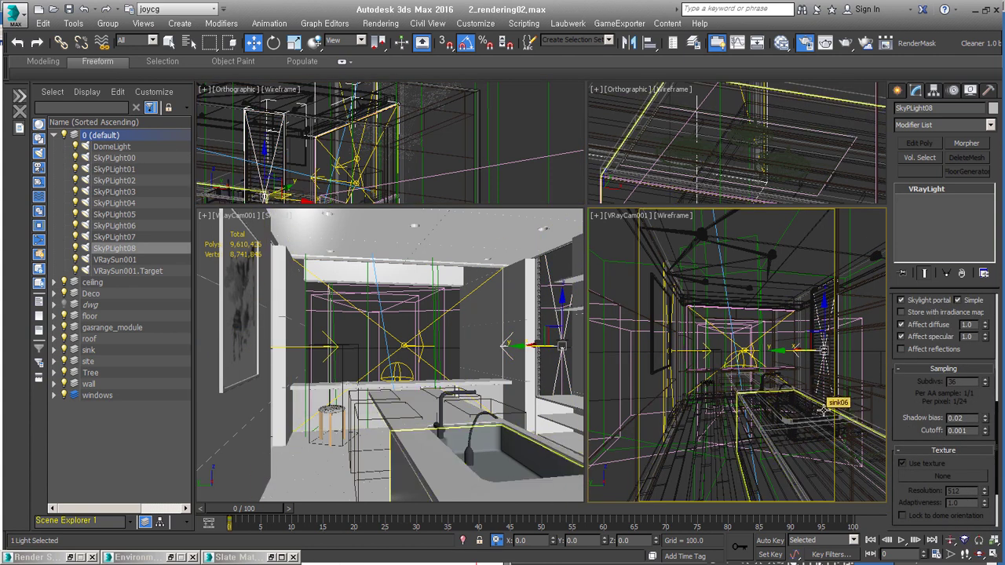
pyautogui.scroll(-3, 930, 226)
pyautogui.click(114, 259)
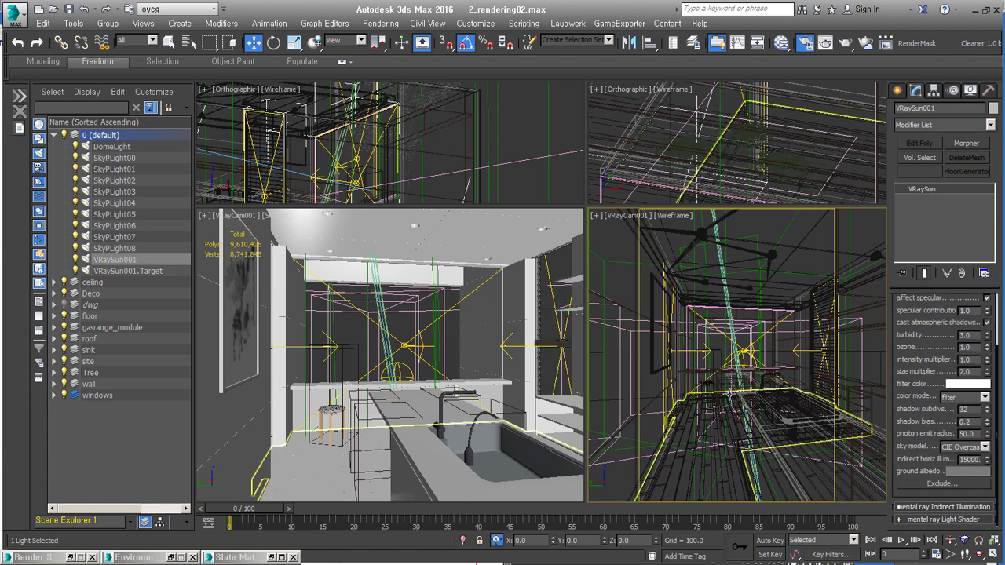
pyautogui.click(985, 447)
pyautogui.click(975, 470)
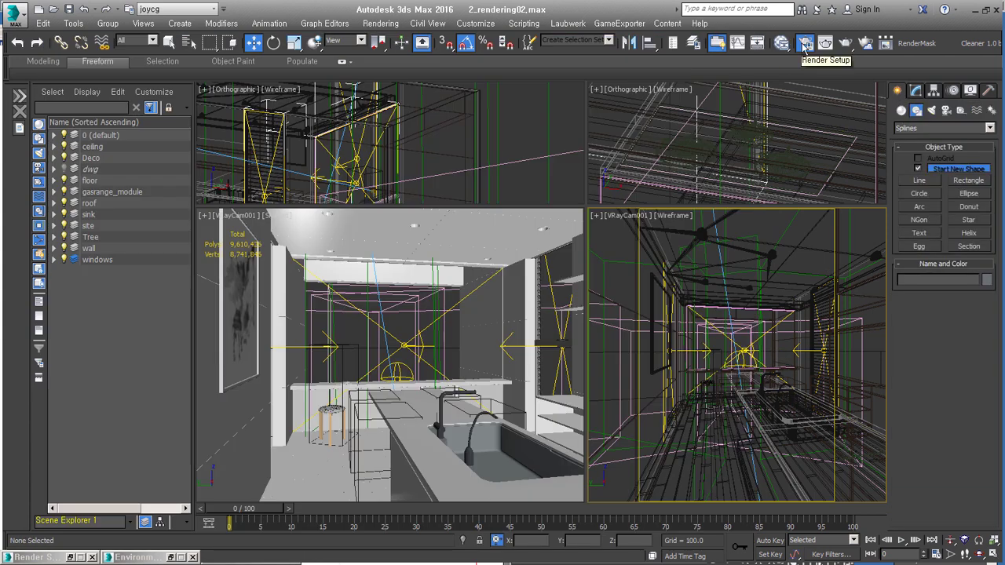
# Step: In Render Setup's V-Ray tab, enter 96 in the image sampler settings
pyautogui.click(805, 45)
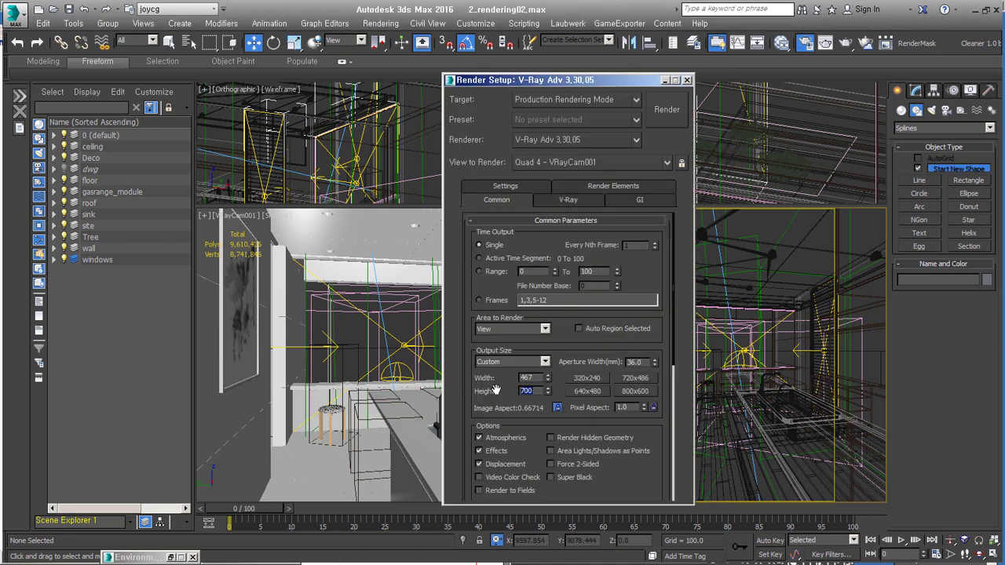
pyautogui.click(555, 202)
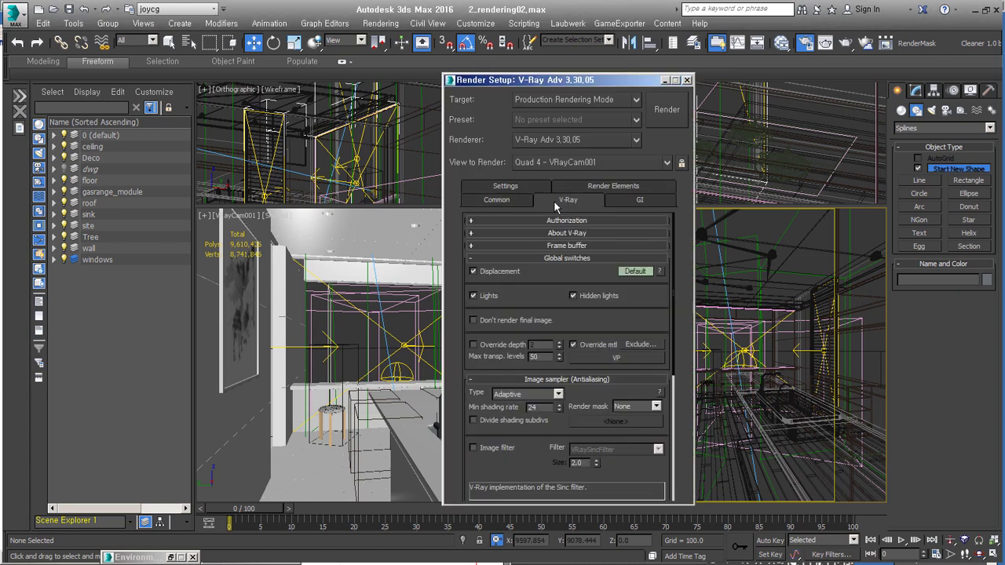
pyautogui.click(566, 245)
pyautogui.scroll(-5, 550, 353)
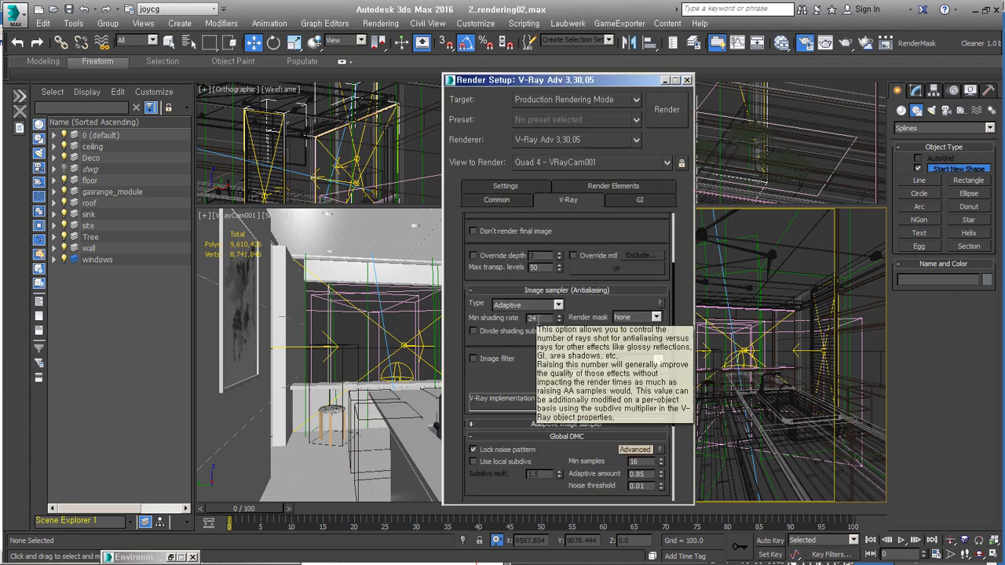
pyautogui.write('96')
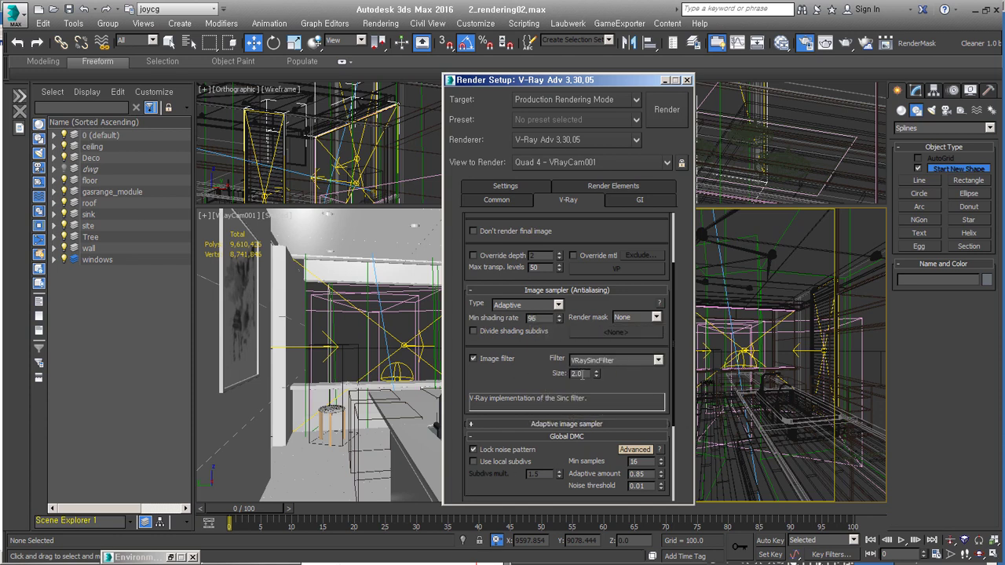
pyautogui.scroll(-3, 614, 381)
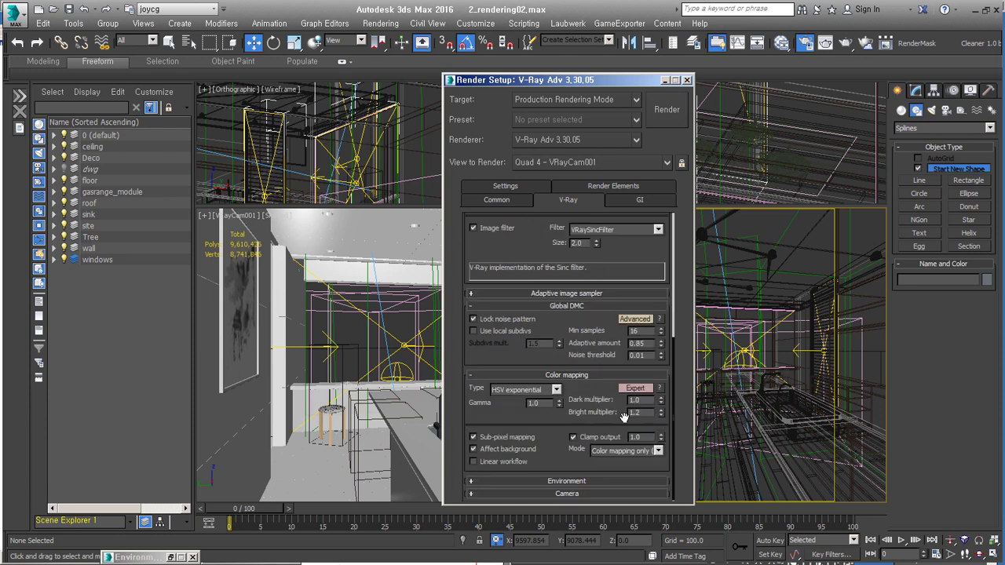
# Step: Enable ambient occlusion under Global illumination and expand the Light cache settings
pyautogui.click(640, 200)
pyautogui.click(601, 314)
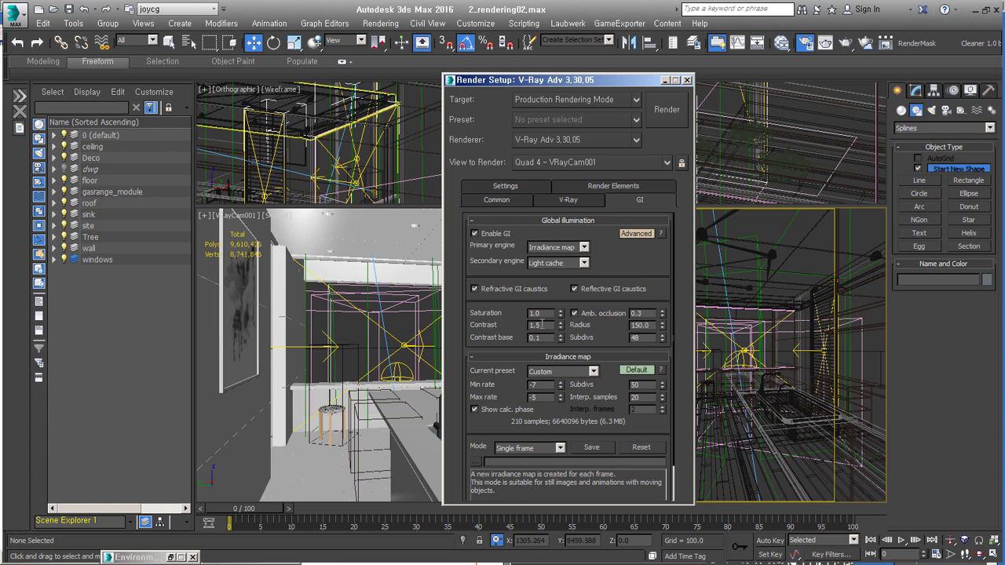
pyautogui.scroll(-2, 603, 327)
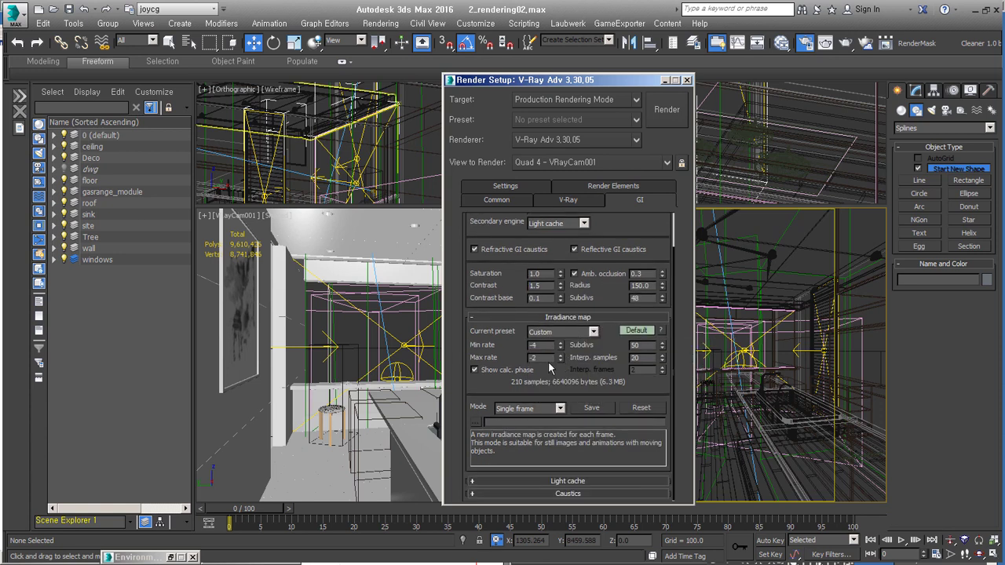
pyautogui.click(567, 480)
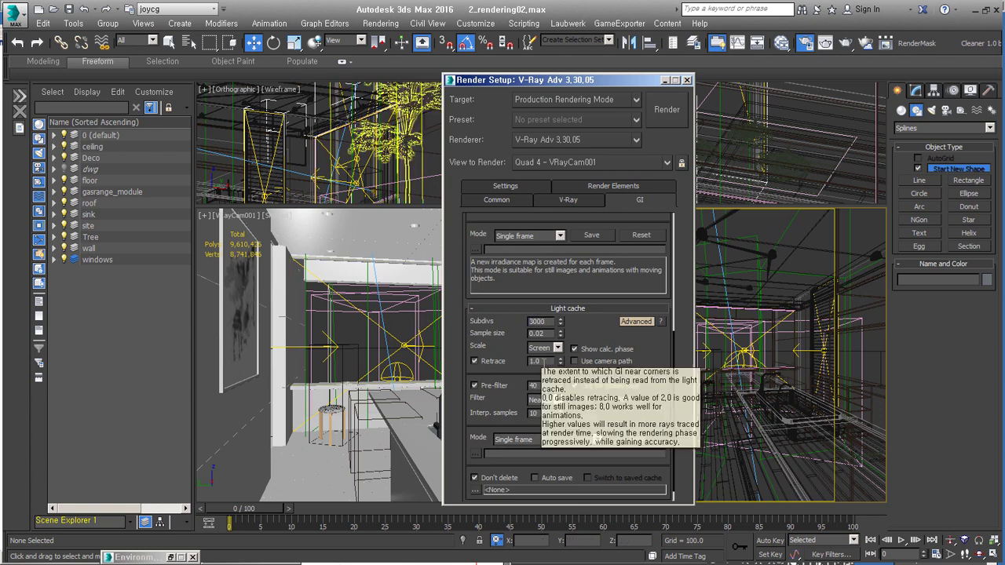
# Step: Review the render elements, including the MultiMatte elements with IDs 4, 5 and 6
pyautogui.hotkey('ctrl', 'Tab')
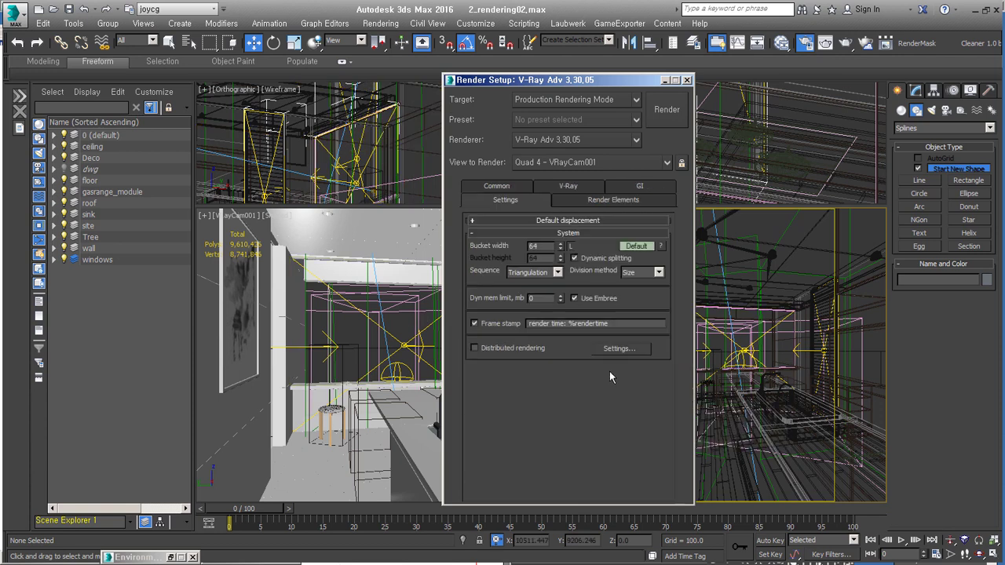
pyautogui.hotkey('ctrl', 'Tab')
pyautogui.scroll(-2, 666, 447)
pyautogui.scroll(-4, 665, 446)
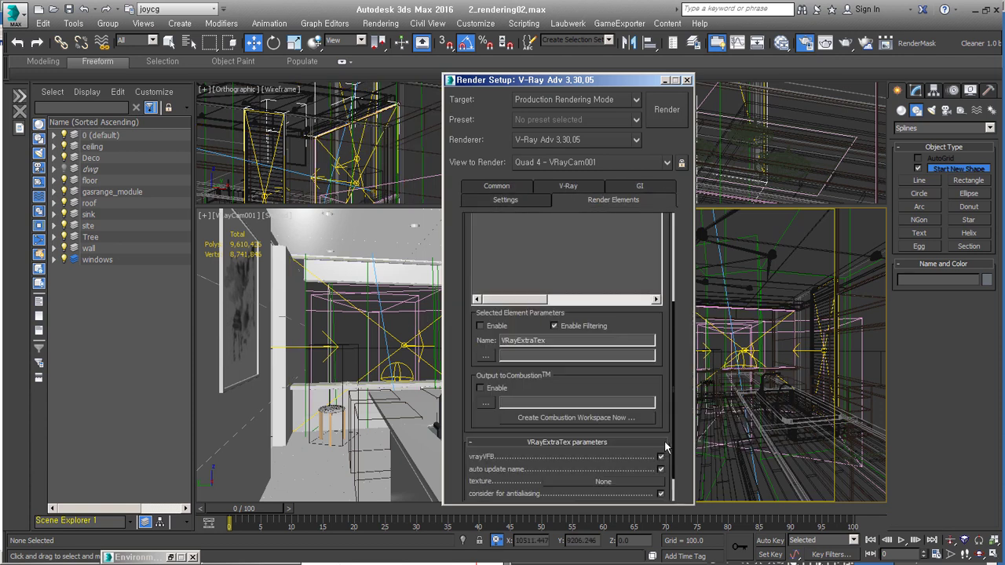
pyautogui.press('m')
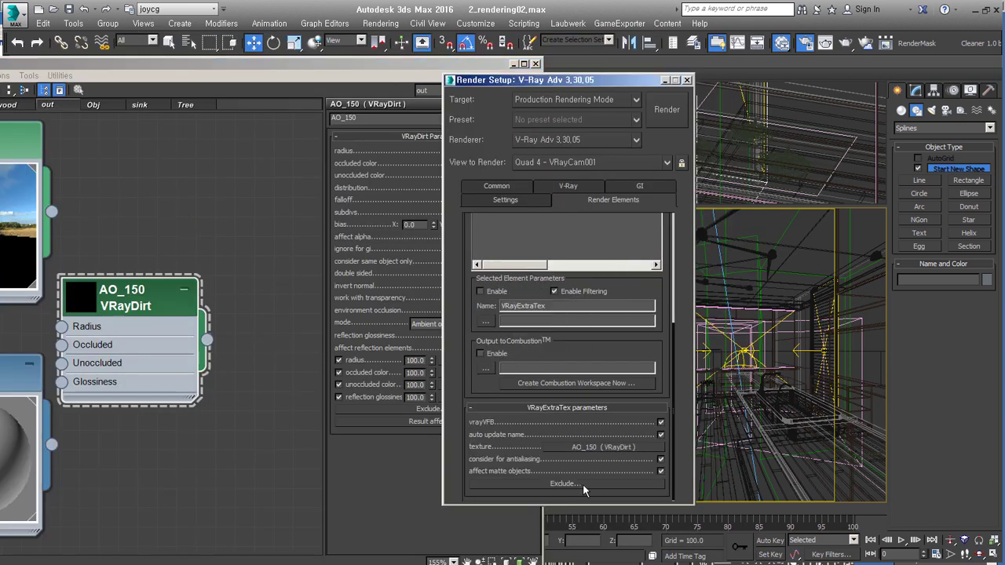
pyautogui.scroll(5, 541, 353)
pyautogui.click(496, 298)
pyautogui.scroll(-5, 631, 328)
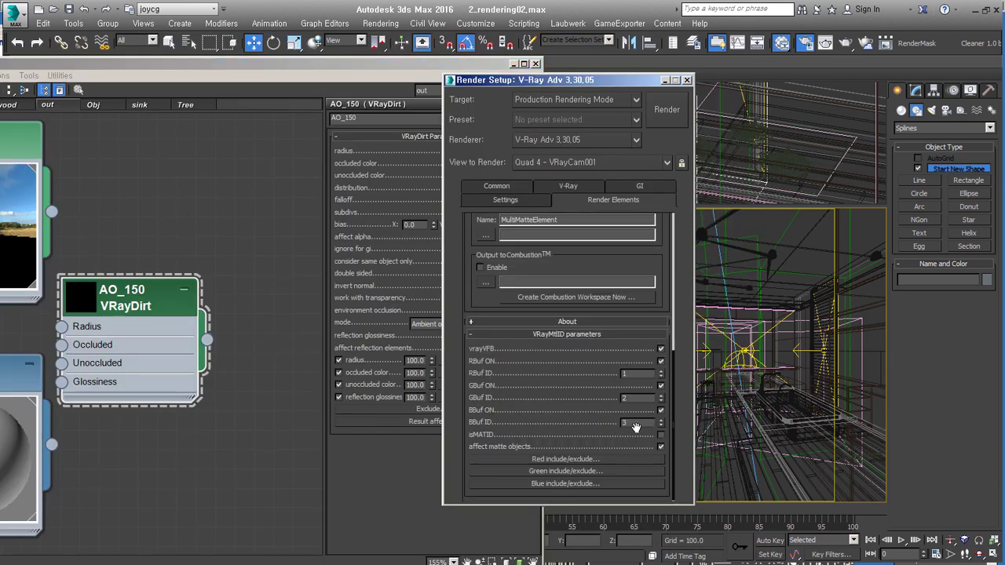
pyautogui.scroll(5, 596, 354)
pyautogui.click(502, 262)
pyautogui.scroll(-5, 577, 353)
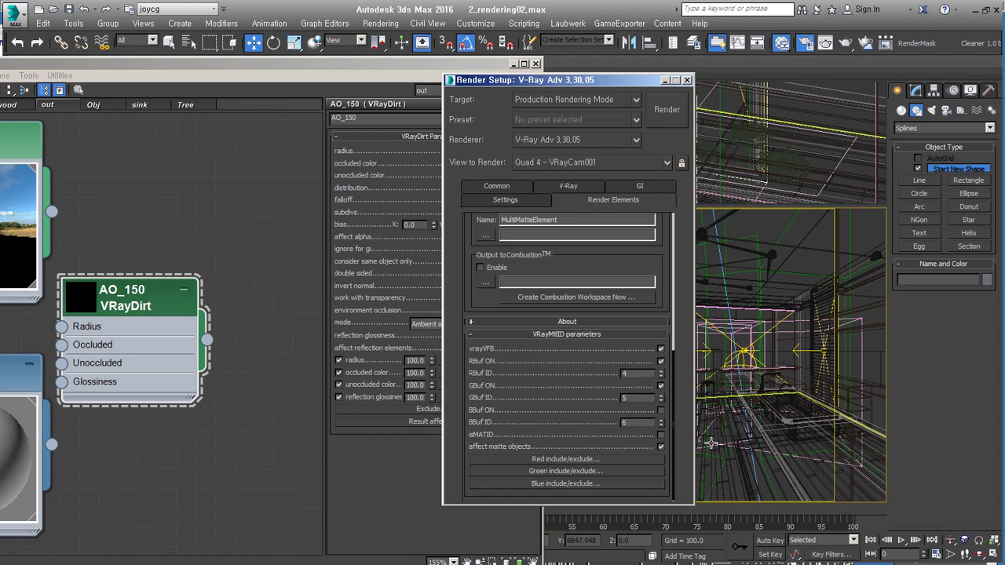
# Step: Move Render Setup aside and recheck the V-Ray and GI tab settings
pyautogui.moveTo(549, 79); pyautogui.dragTo(616, 74)
pyautogui.click(635, 181)
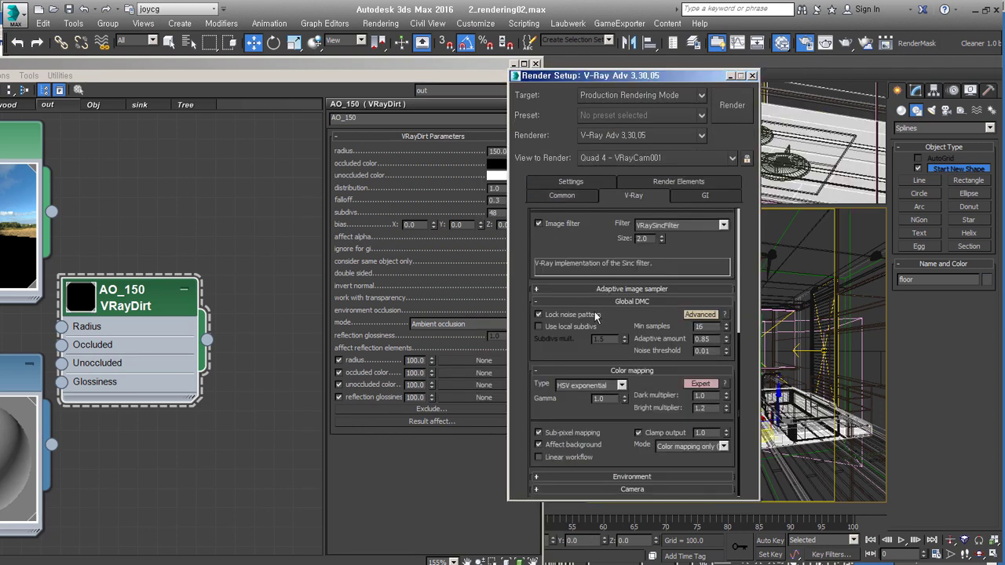
pyautogui.click(705, 196)
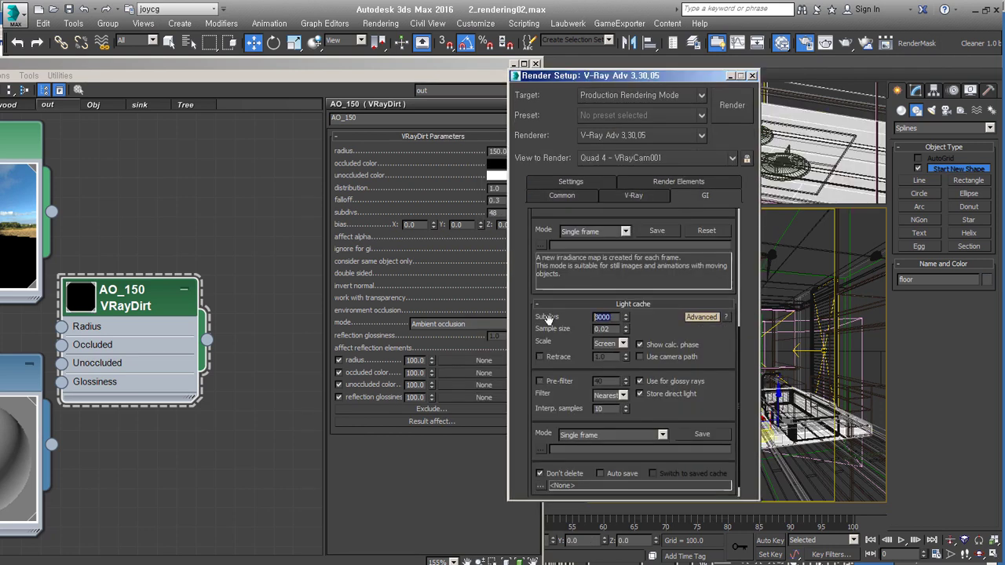
pyautogui.scroll(5, 624, 384)
pyautogui.click(627, 196)
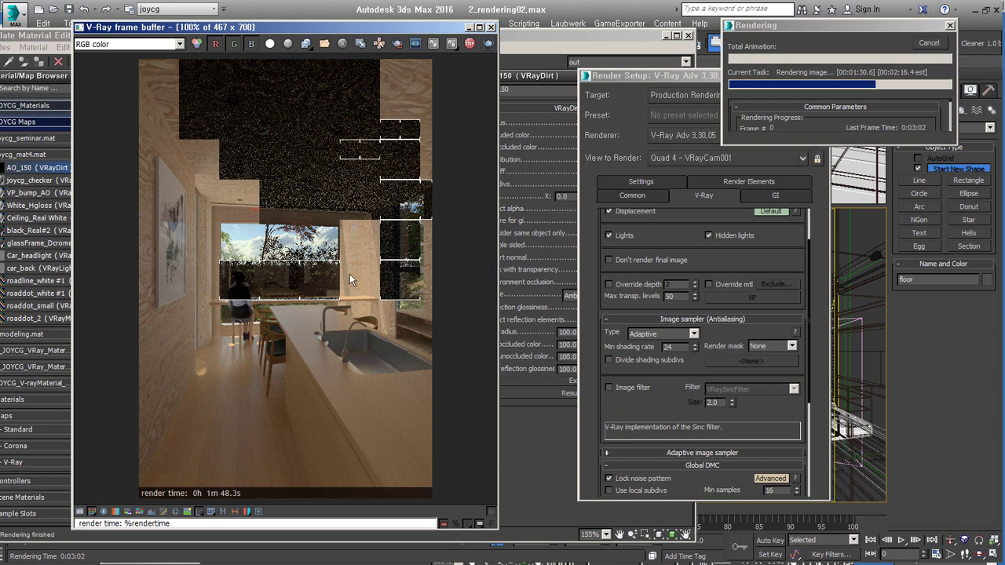
# Step: View the AO, VRayReflection, VRayZDepth and MultiMatte passes in the frame buffer
pyautogui.click(180, 44)
pyautogui.click(114, 74)
pyautogui.click(180, 44)
pyautogui.click(101, 82)
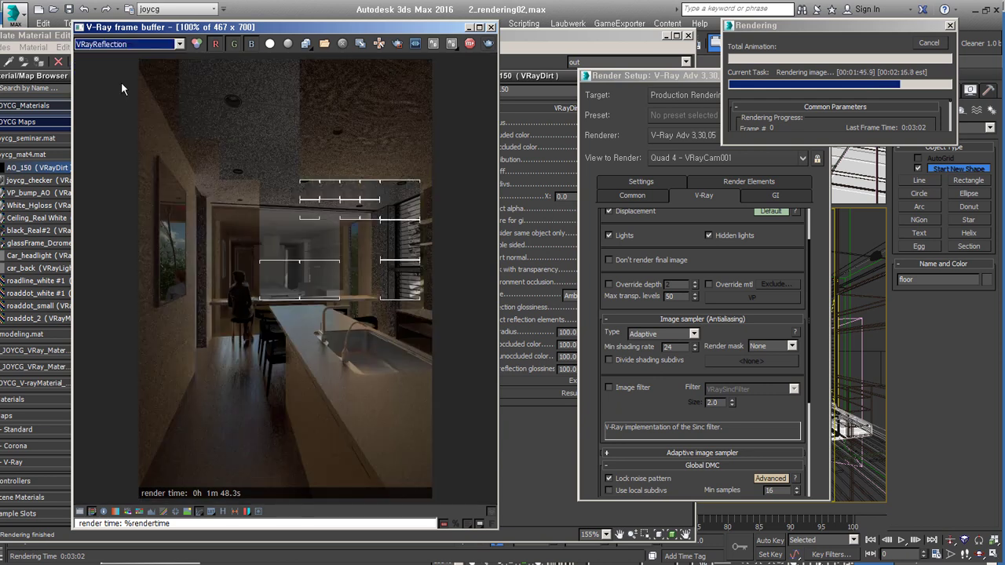
pyautogui.click(179, 44)
pyautogui.click(135, 91)
pyautogui.click(180, 44)
pyautogui.click(117, 109)
pyautogui.click(180, 44)
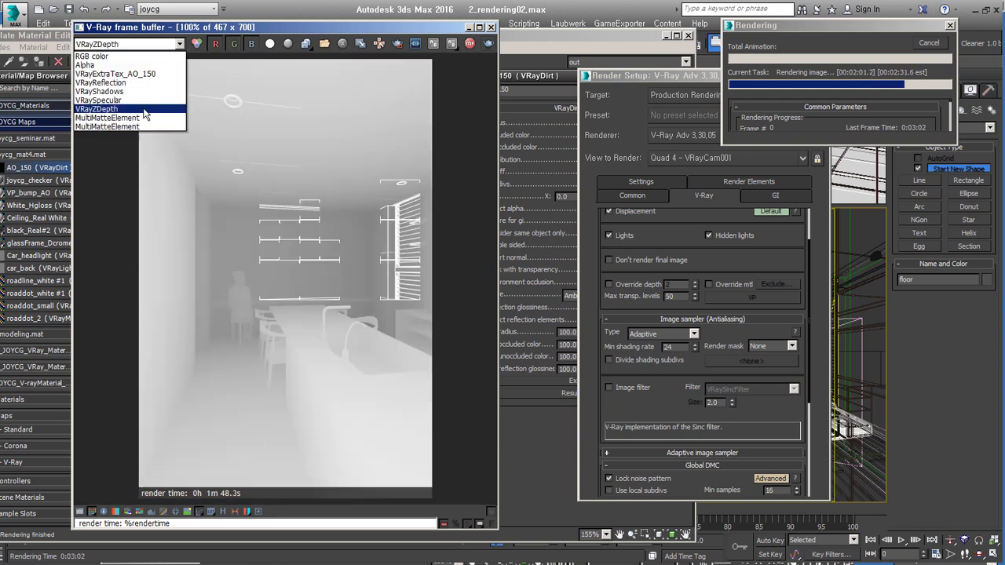
pyautogui.click(118, 118)
# Step: Return to the RGB color channel and render the black-and-white luminance mask
pyautogui.click(180, 44)
pyautogui.click(92, 56)
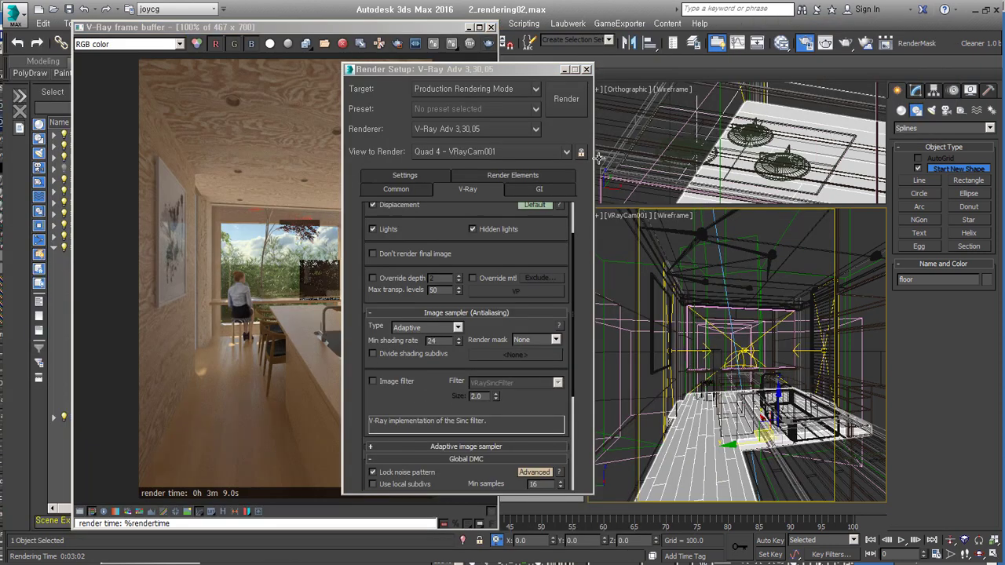
pyautogui.click(247, 406)
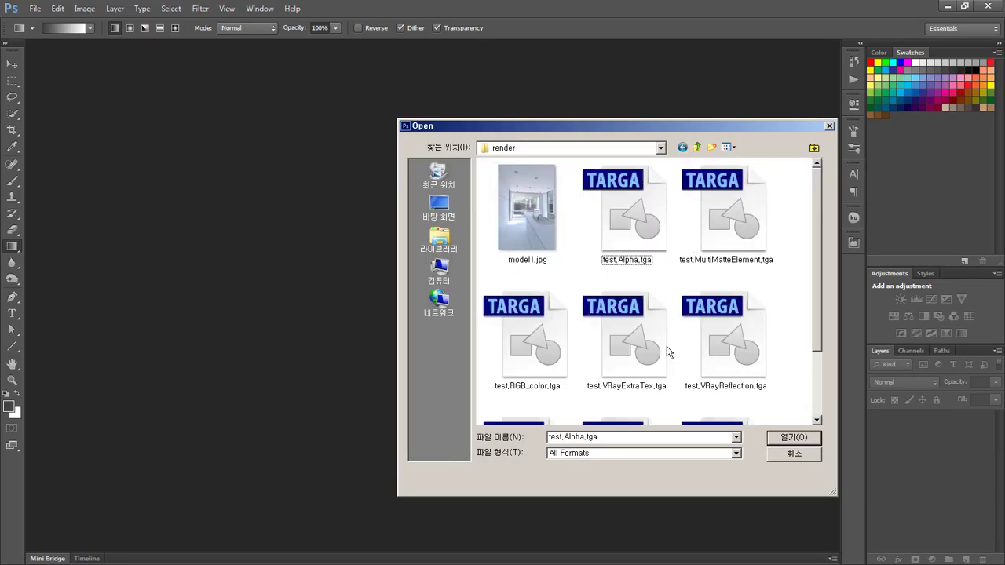
# Step: Open the test.RGB_color, test.VRayReflection and a third render pass in Photoshop
pyautogui.keyDown('ctrl'); pyautogui.click(550, 189); pyautogui.keyUp('ctrl')
pyautogui.keyDown('ctrl'); pyautogui.click(742, 189); pyautogui.keyUp('ctrl')
pyautogui.keyDown('ctrl'); pyautogui.click(502, 268); pyautogui.keyUp('ctrl')
pyautogui.press('Return')
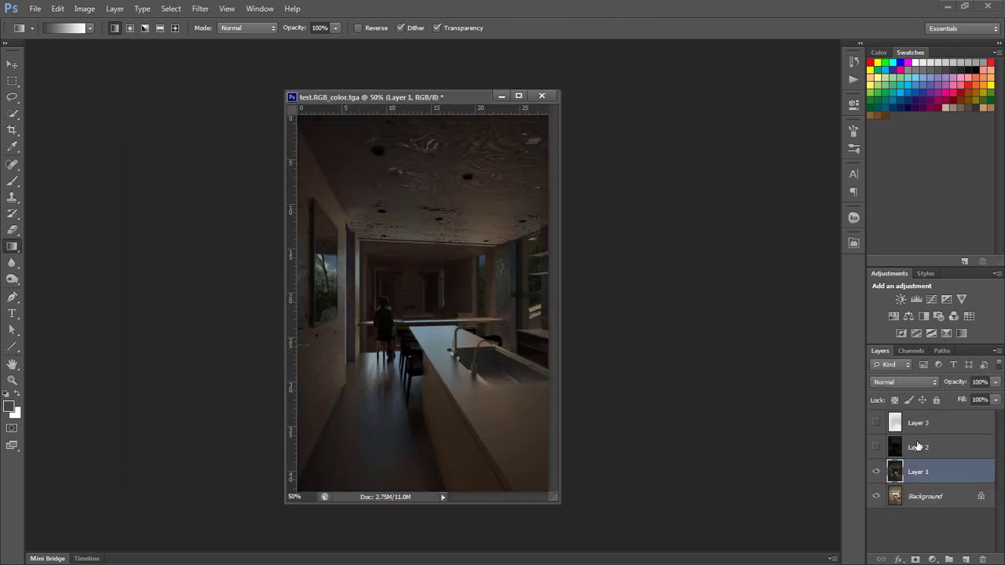
# Step: Set Layer 1 to Screen at 74% opacity and Layer 2 to Screen at about 30%
pyautogui.click(902, 382)
pyautogui.click(903, 163)
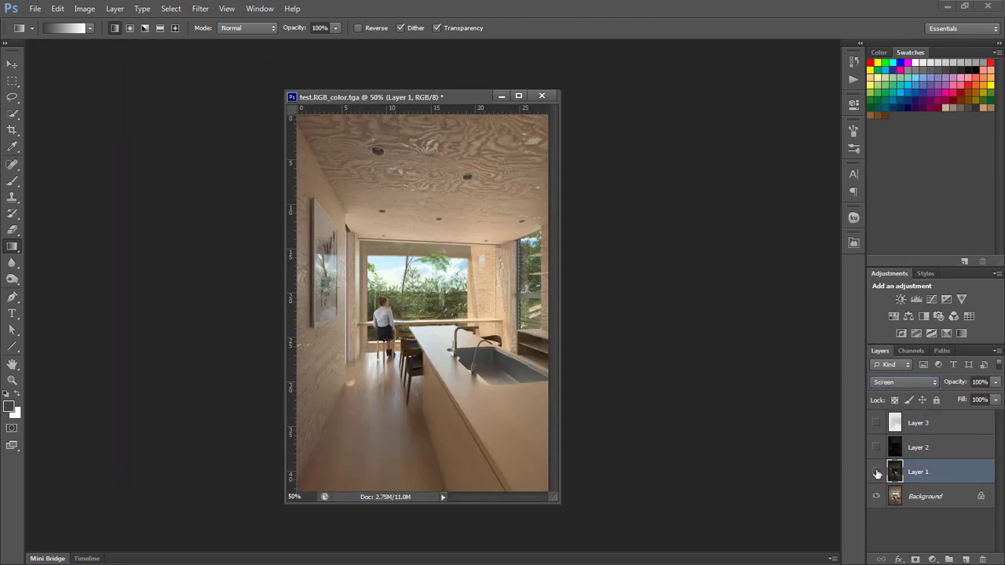
pyautogui.click(876, 473)
pyautogui.click(877, 473)
pyautogui.moveTo(995, 382)
pyautogui.mouseDown()
pyautogui.moveTo(979, 402)
pyautogui.moveTo(952, 399)
pyautogui.mouseUp()
pyautogui.click(876, 446)
pyautogui.click(918, 446)
pyautogui.click(902, 382)
pyautogui.click(903, 163)
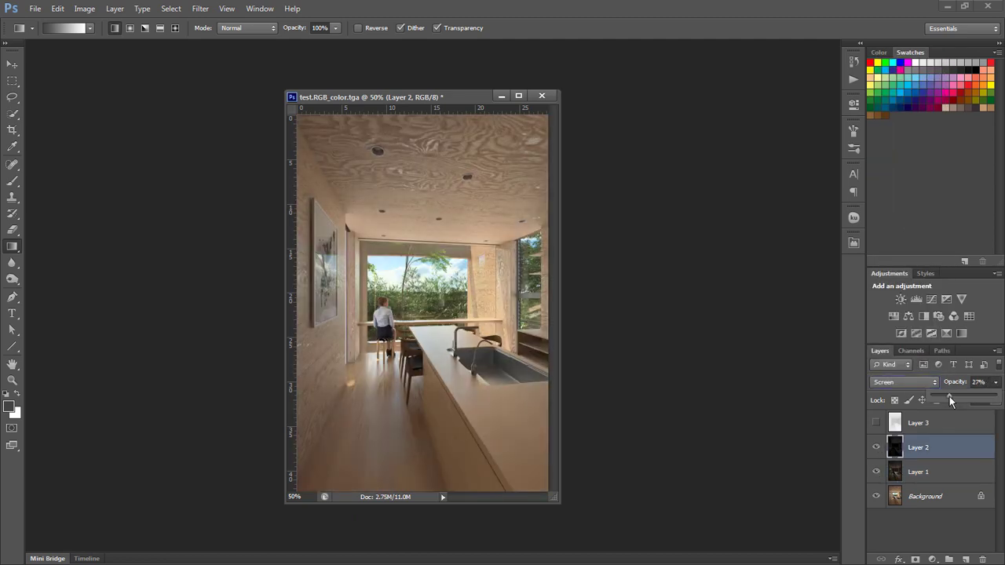
# Step: Stamp the visible layers into a new layer and place a Viveza 2 control point on it
pyautogui.hotkey('ctrl', 'shift', 'alt', 'e')
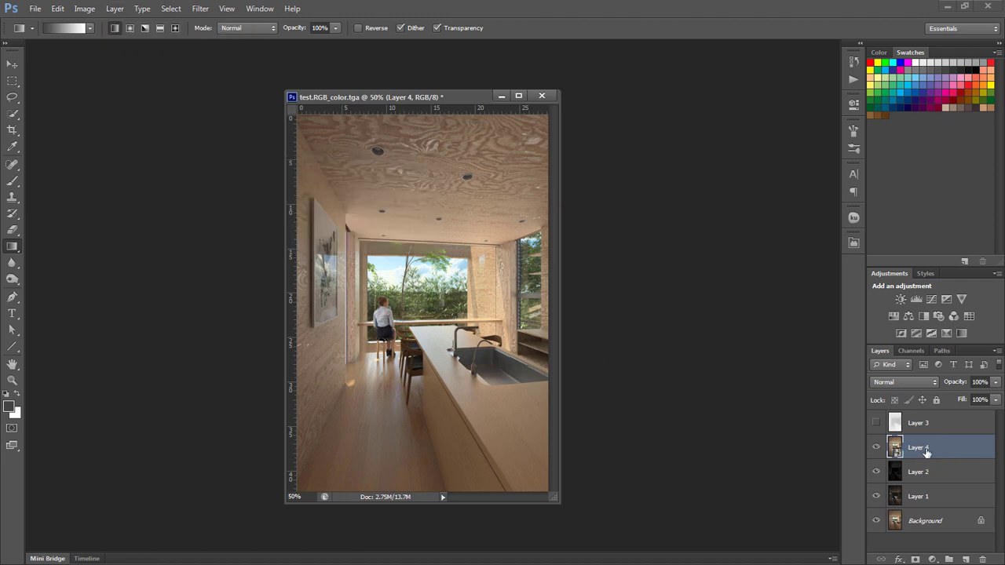
pyautogui.click(200, 8)
pyautogui.click(381, 359)
pyautogui.click(857, 133)
pyautogui.click(413, 251)
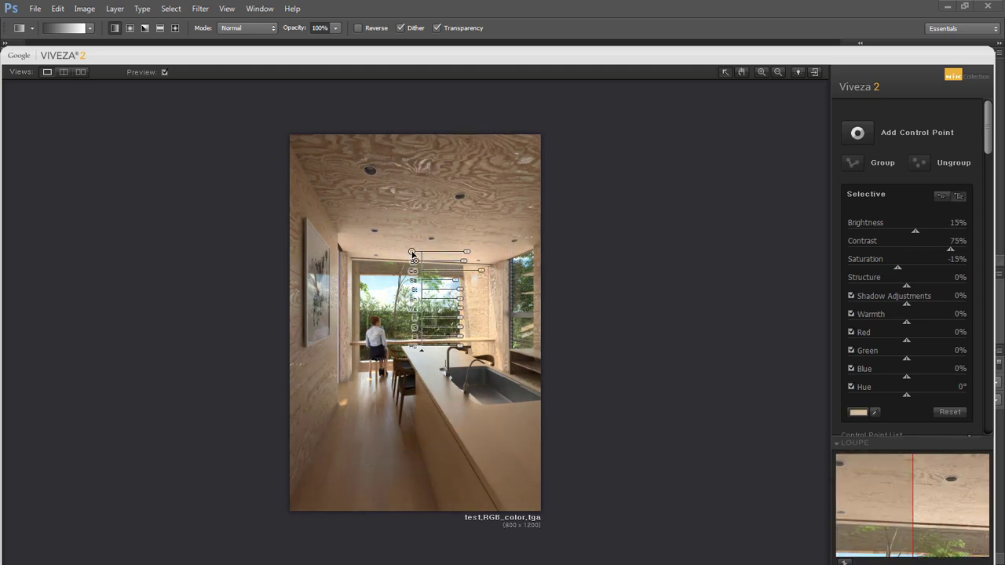
# Step: Replace the first point and add control points on the counter (contrast 100%) and darkened dining chairs
pyautogui.press('Delete')
pyautogui.moveTo(453, 310); pyautogui.dragTo(429, 329)
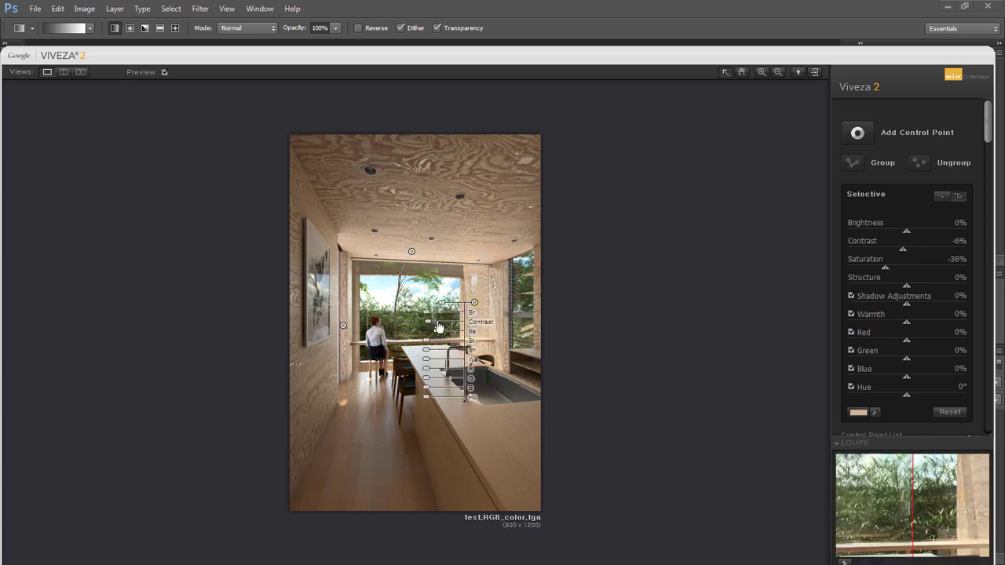
pyautogui.click(432, 368)
pyautogui.moveTo(469, 389); pyautogui.dragTo(518, 394)
pyautogui.moveTo(437, 393); pyautogui.dragTo(441, 394)
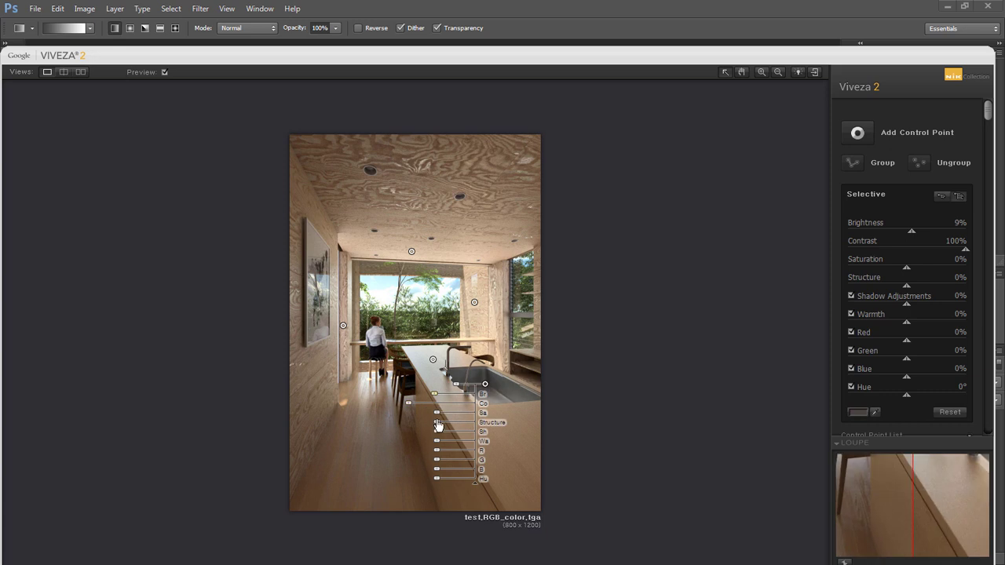
pyautogui.click(324, 284)
pyautogui.moveTo(351, 293); pyautogui.dragTo(333, 293)
pyautogui.click(392, 382)
# Step: Add a desaturated, contrastier point on the right wall, then zoom to 100% around the woman
pyautogui.click(430, 277)
pyautogui.moveTo(478, 295)
pyautogui.mouseDown()
pyautogui.moveTo(488, 296)
pyautogui.moveTo(463, 305)
pyautogui.mouseUp()
pyautogui.click(417, 317)
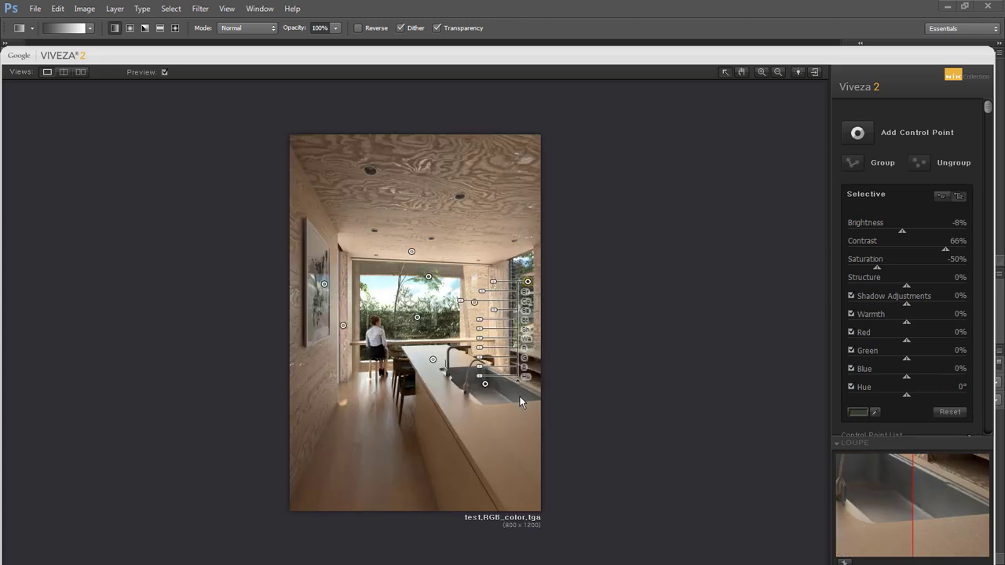
pyautogui.click(857, 133)
pyautogui.click(386, 401)
pyautogui.moveTo(350, 320); pyautogui.dragTo(385, 369)
pyautogui.press('space')
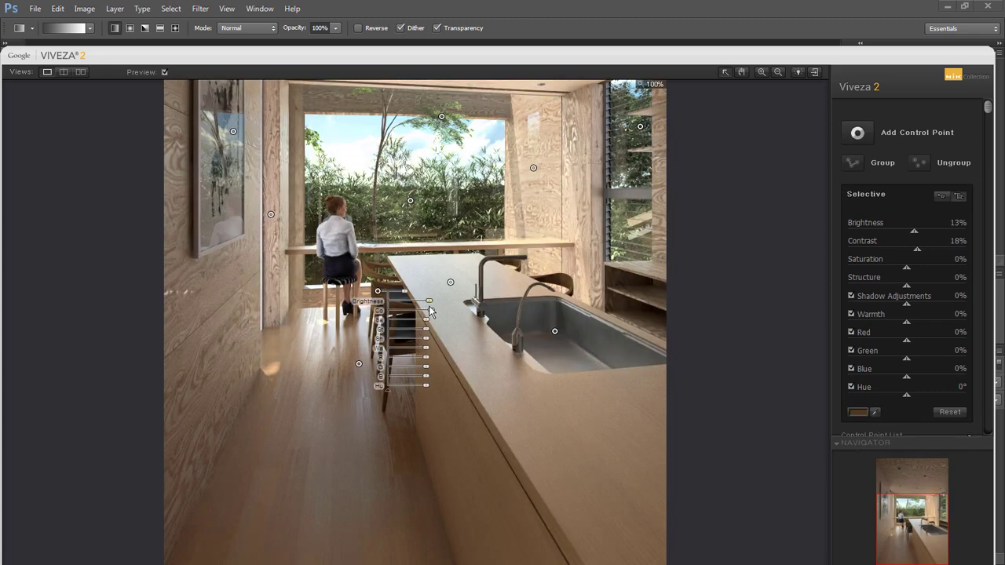
pyautogui.scroll(1, 439, 330)
# Step: Brighten and add contrast around the woman, her head and stool, then apply Viveza and reopen it
pyautogui.click(336, 290)
pyautogui.moveTo(363, 296); pyautogui.dragTo(385, 305)
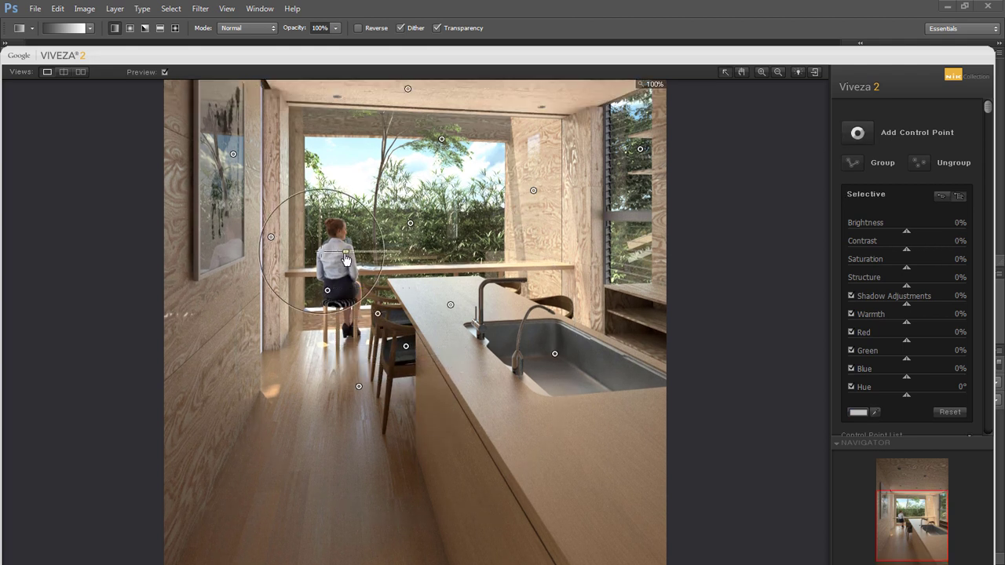
pyautogui.moveTo(373, 264); pyautogui.dragTo(379, 258)
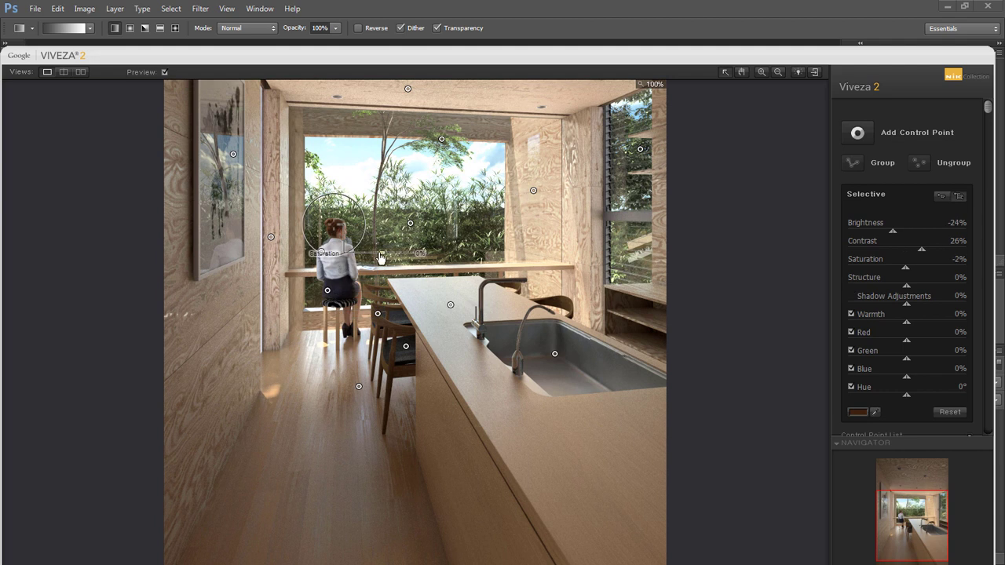
pyautogui.moveTo(369, 335); pyautogui.dragTo(396, 317)
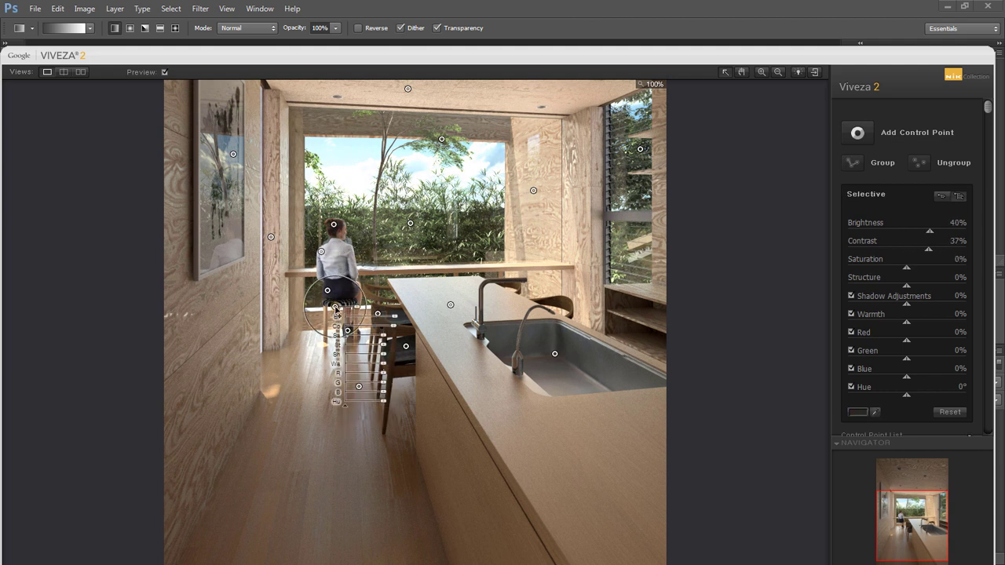
pyautogui.hotkey('ctrl', '0')
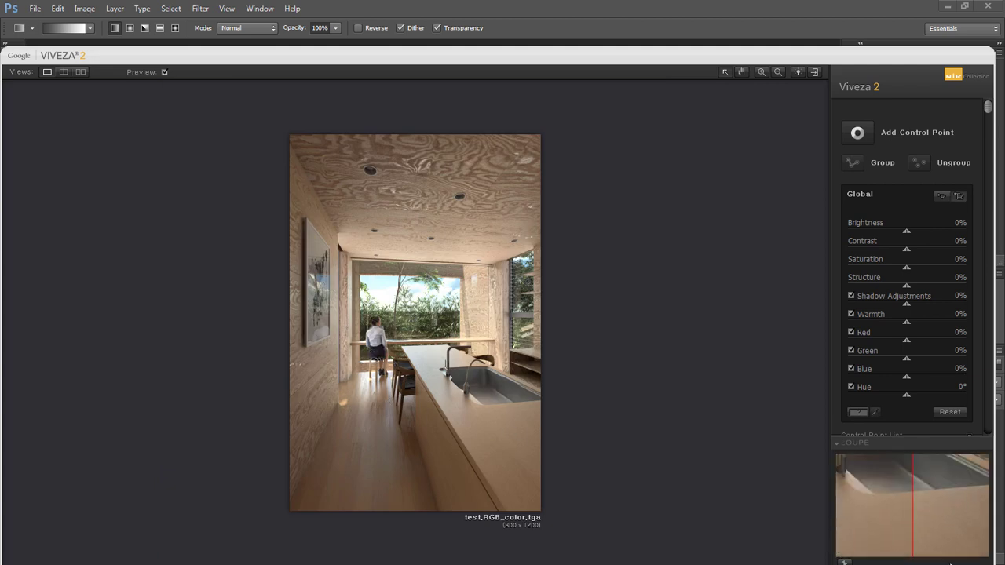
pyautogui.click(958, 546)
pyautogui.doubleClick(915, 490)
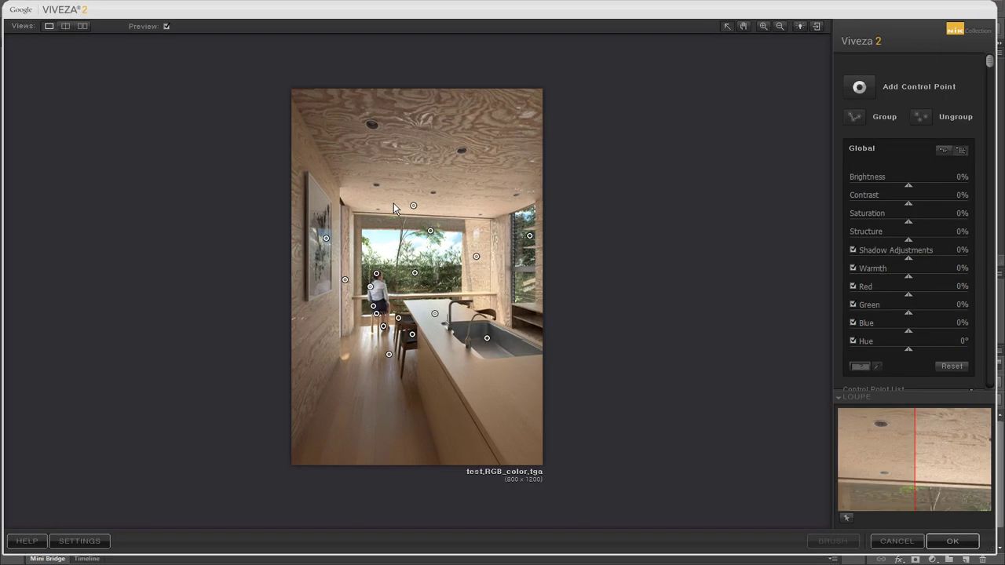
# Step: Launch Magic Bullet PhotoLooks on the image and adjust the Exposure amount
pyautogui.click(200, 8)
pyautogui.click(306, 76)
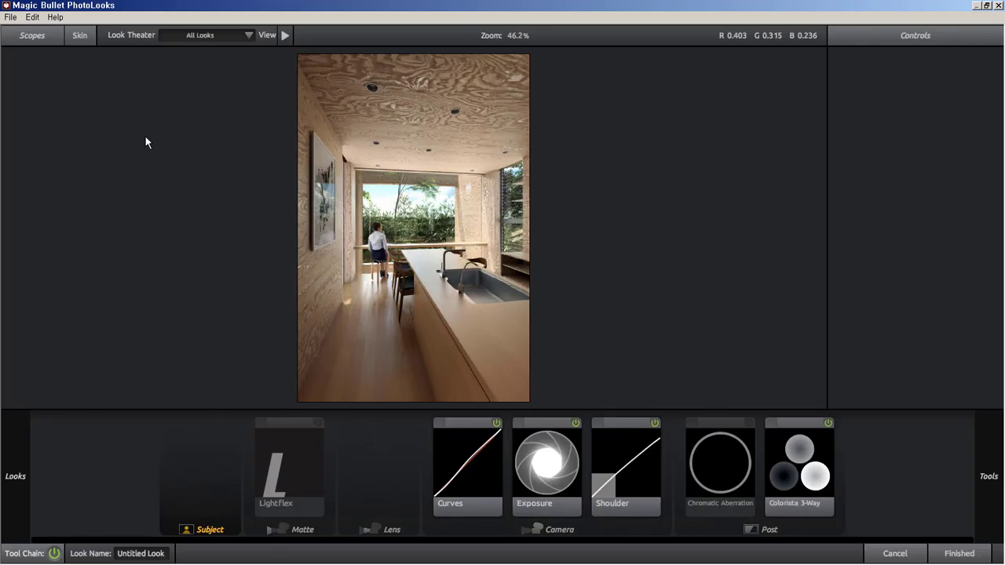
pyautogui.moveTo(963, 89); pyautogui.dragTo(967, 89)
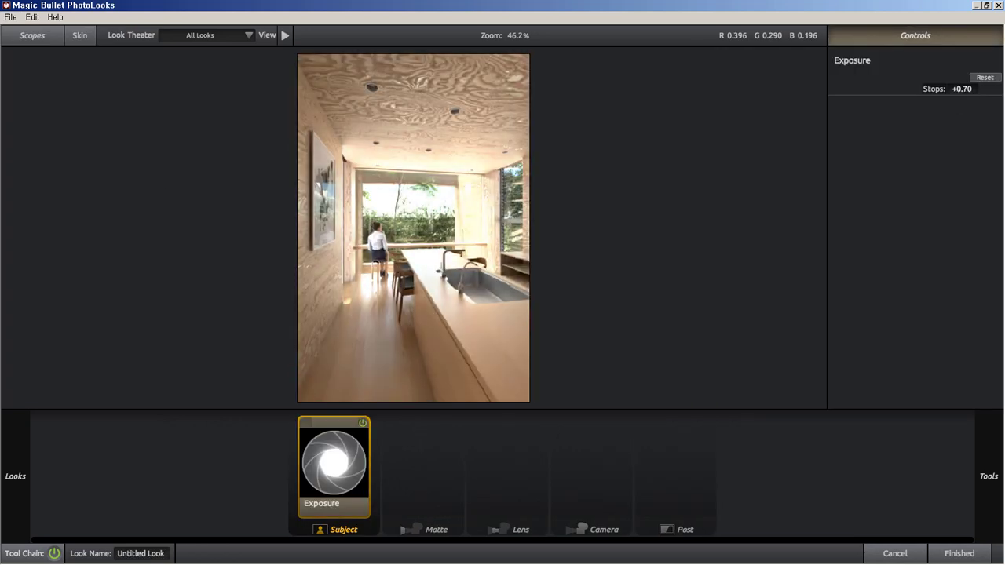
# Step: Add Colorista 3-Way with darker blue shadows and warmer midtones, plus a lifting Curves tool
pyautogui.moveTo(733, 326)
pyautogui.mouseDown()
pyautogui.moveTo(646, 300)
pyautogui.moveTo(373, 467)
pyautogui.mouseUp()
pyautogui.moveTo(872, 330)
pyautogui.mouseDown()
pyautogui.moveTo(864, 206)
pyautogui.moveTo(868, 221)
pyautogui.mouseUp()
pyautogui.moveTo(873, 114); pyautogui.dragTo(870, 139)
pyautogui.click(402, 422)
pyautogui.click(402, 422)
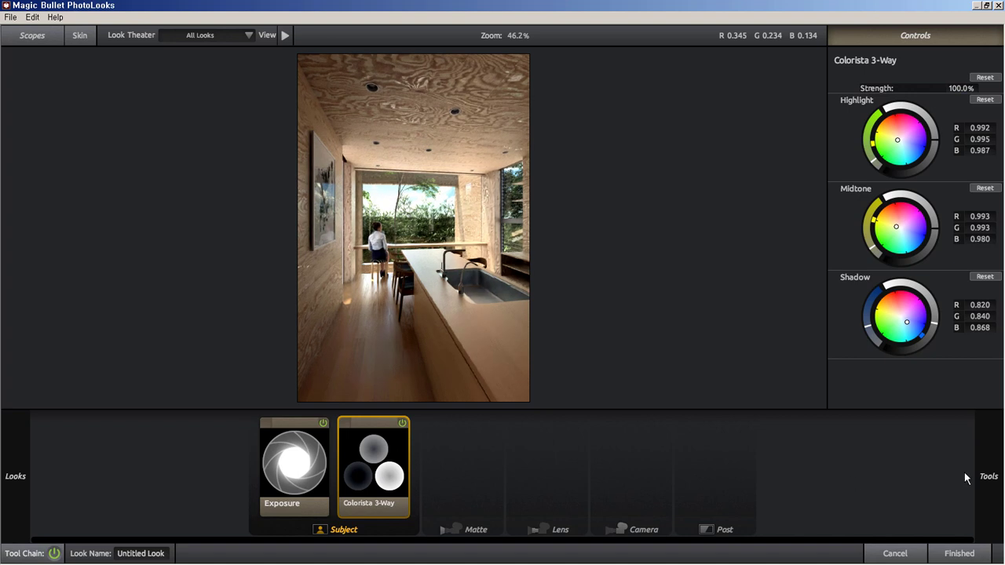
pyautogui.doubleClick(877, 286)
pyautogui.moveTo(895, 166); pyautogui.dragTo(894, 159)
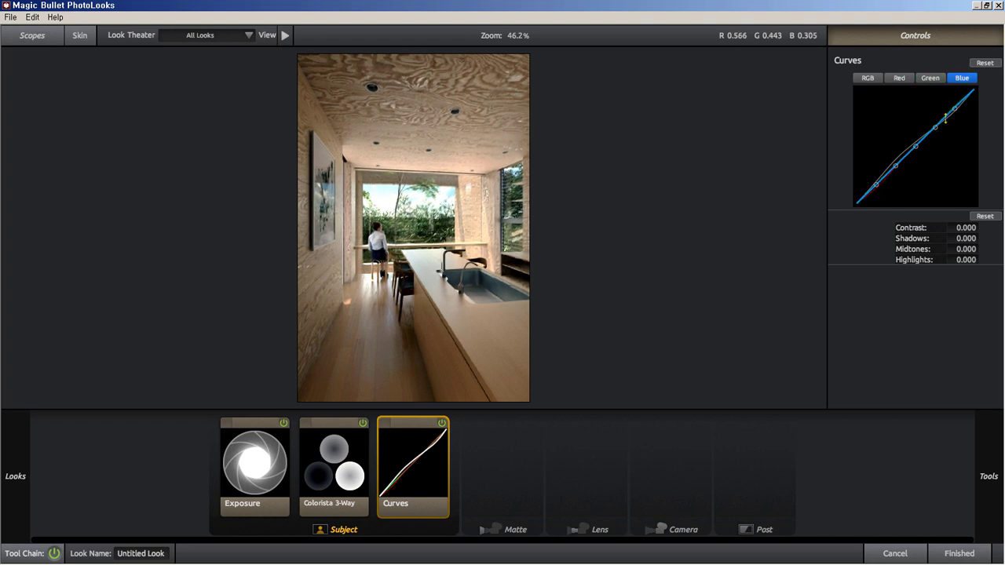
# Step: Add a Vignette from the lens tools and resize it with a tighter spread
pyautogui.click(988, 475)
pyautogui.click(850, 332)
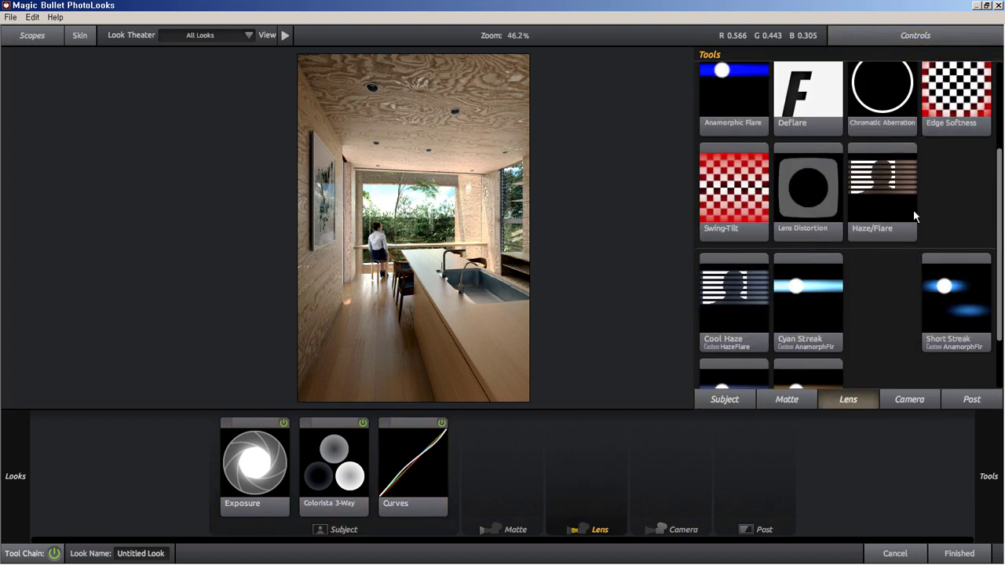
pyautogui.doubleClick(736, 292)
pyautogui.moveTo(563, 182); pyautogui.dragTo(572, 181)
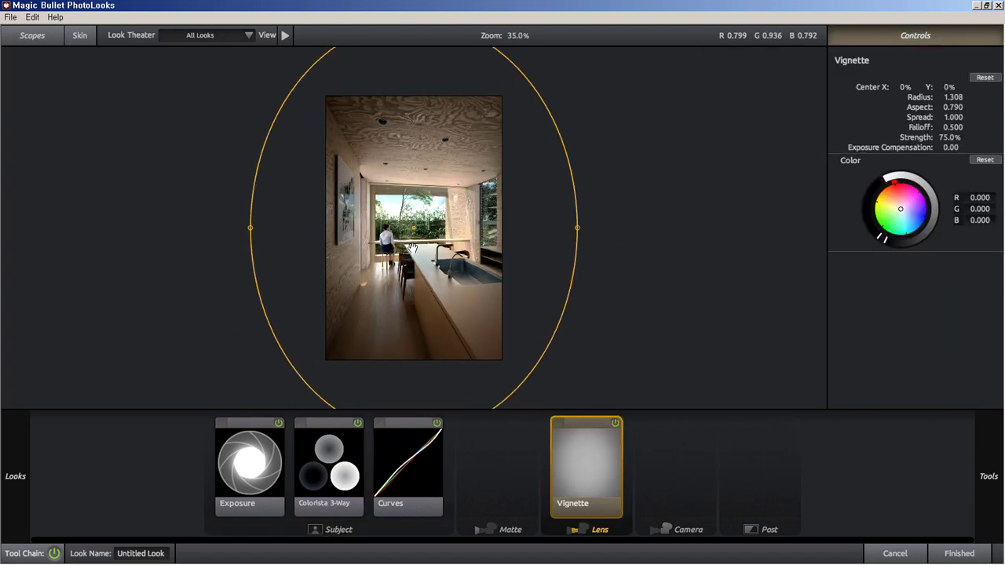
pyautogui.moveTo(510, 188)
pyautogui.mouseDown()
pyautogui.moveTo(563, 180)
pyautogui.moveTo(516, 237)
pyautogui.moveTo(560, 258)
pyautogui.moveTo(353, 147)
pyautogui.mouseUp()
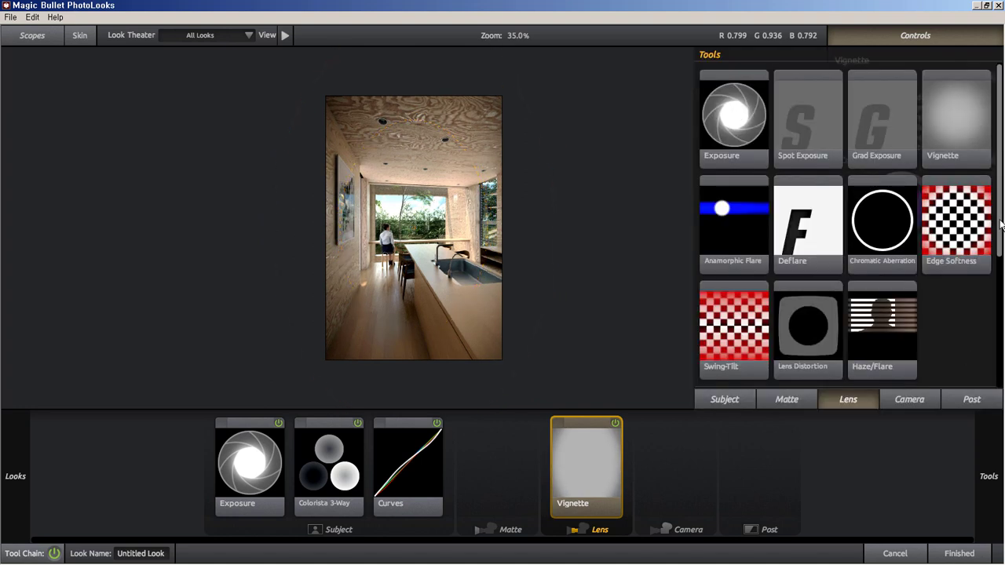
# Step: Add a Deflare tool to the lens stage, then remove it again
pyautogui.click(971, 398)
pyautogui.scroll(-3, 918, 354)
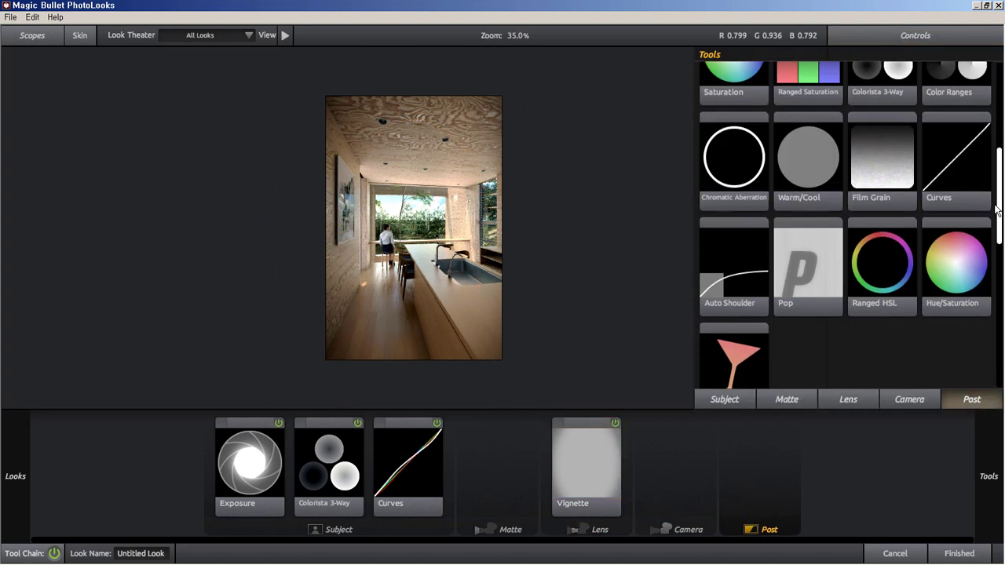
pyautogui.scroll(10, 918, 353)
pyautogui.scroll(-3, 965, 352)
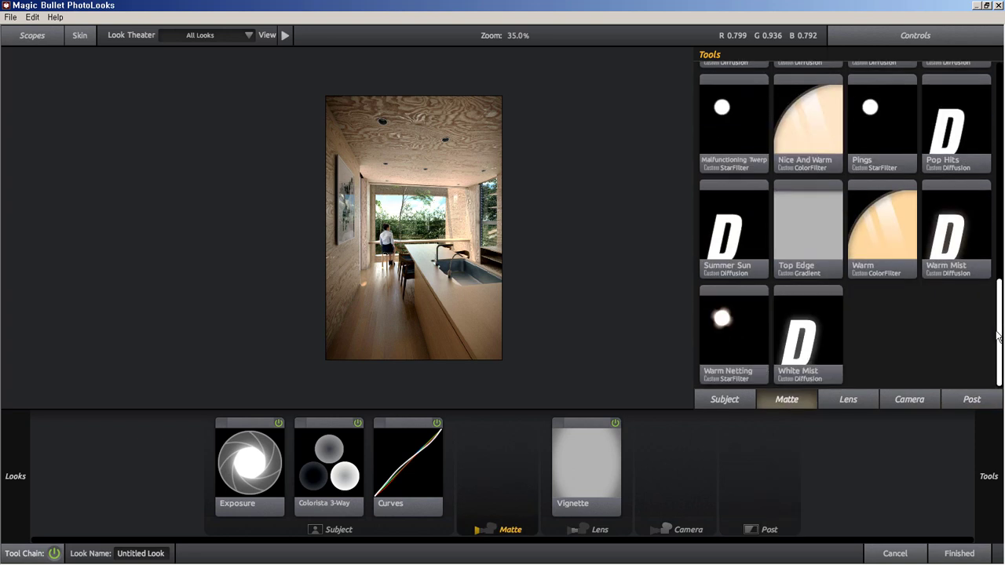
pyautogui.scroll(-3, 965, 352)
pyautogui.scroll(-2, 964, 353)
pyautogui.doubleClick(807, 225)
pyautogui.press('Delete')
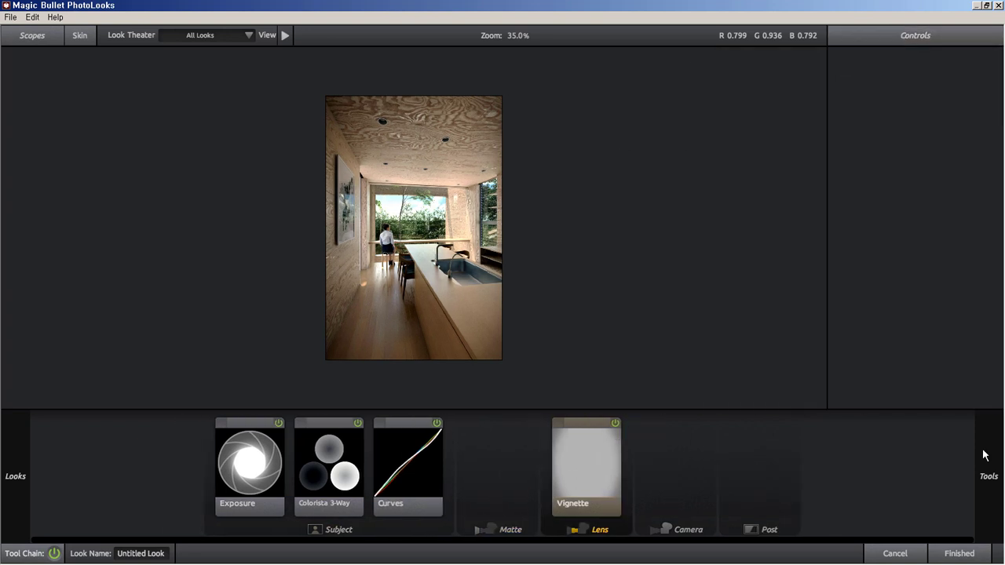
# Step: Add a dark-blue Lightflex to the matte stage and finish the look back in Photoshop
pyautogui.click(987, 475)
pyautogui.click(928, 400)
pyautogui.click(965, 400)
pyautogui.scroll(5, 922, 288)
pyautogui.scroll(-3, 801, 321)
pyautogui.doubleClick(967, 234)
pyautogui.moveTo(924, 185); pyautogui.dragTo(908, 193)
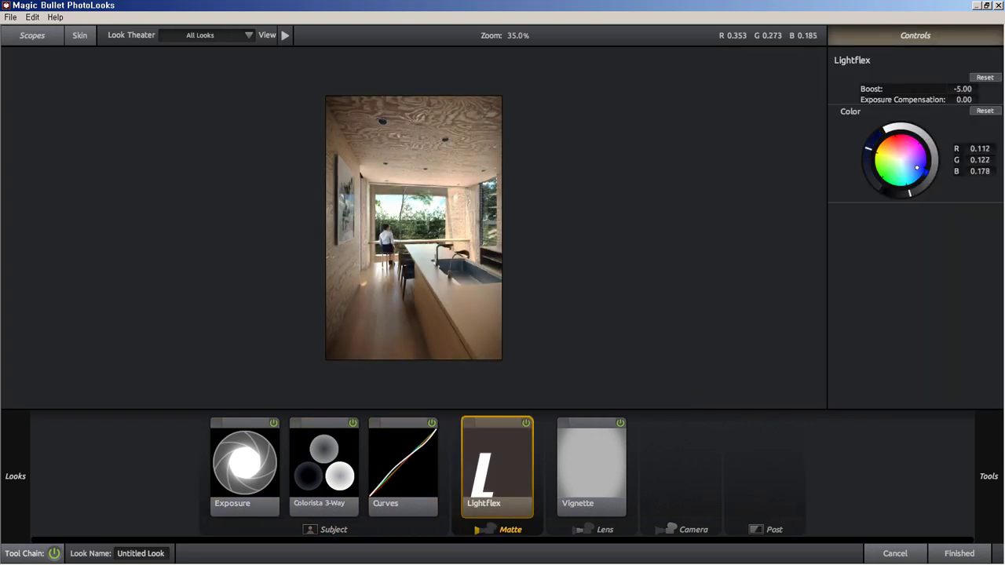
pyautogui.click(525, 425)
pyautogui.click(525, 426)
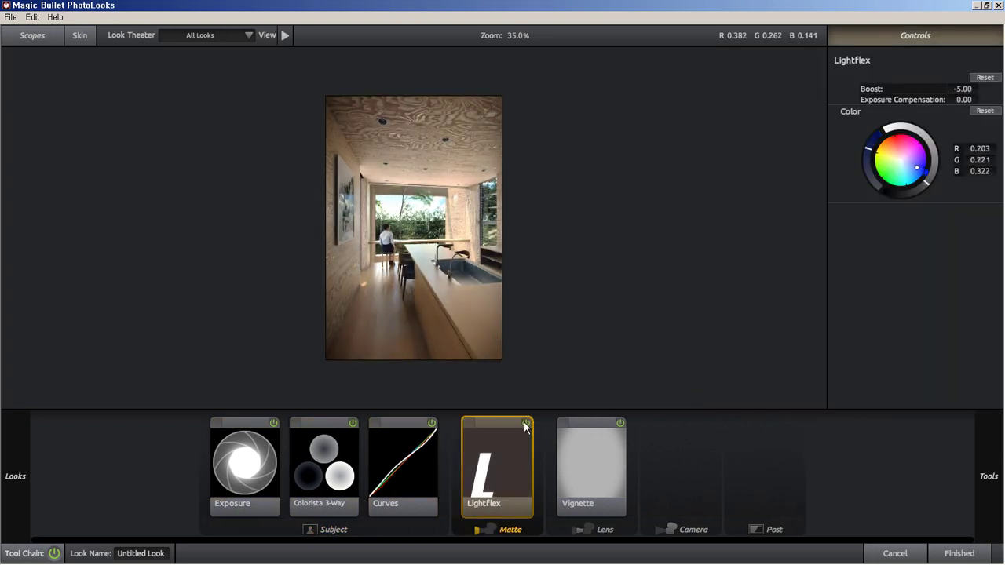
pyautogui.click(950, 553)
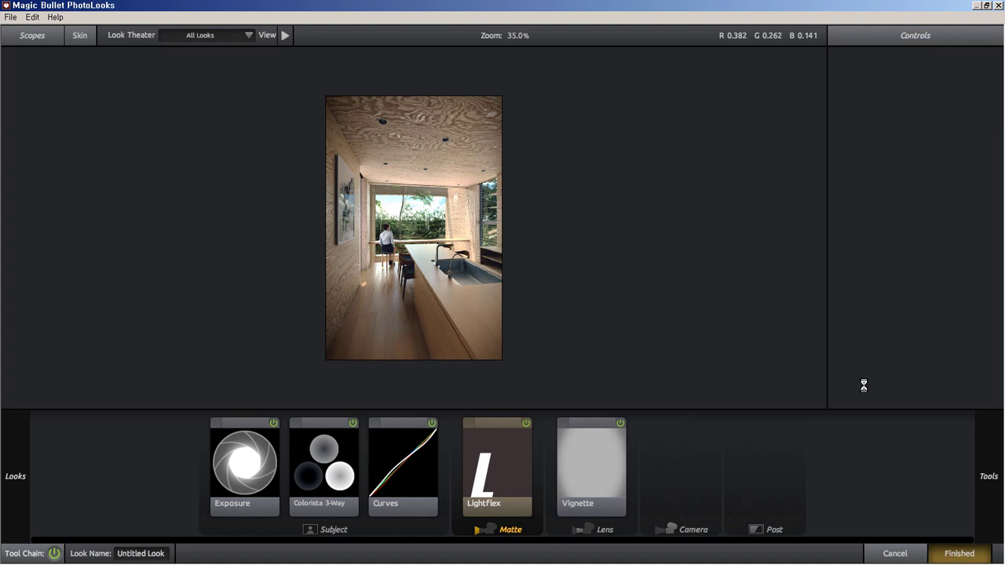
pyautogui.click(876, 423)
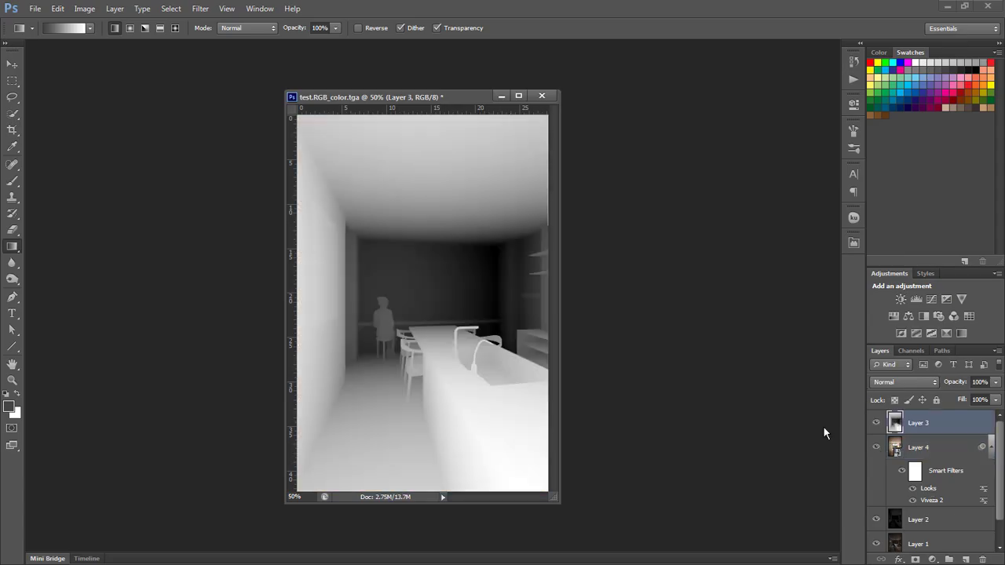
# Step: Blend the depth map layer in Screen mode, clip its blacks with Levels and apply Color Balance
pyautogui.click(903, 382)
pyautogui.click(902, 168)
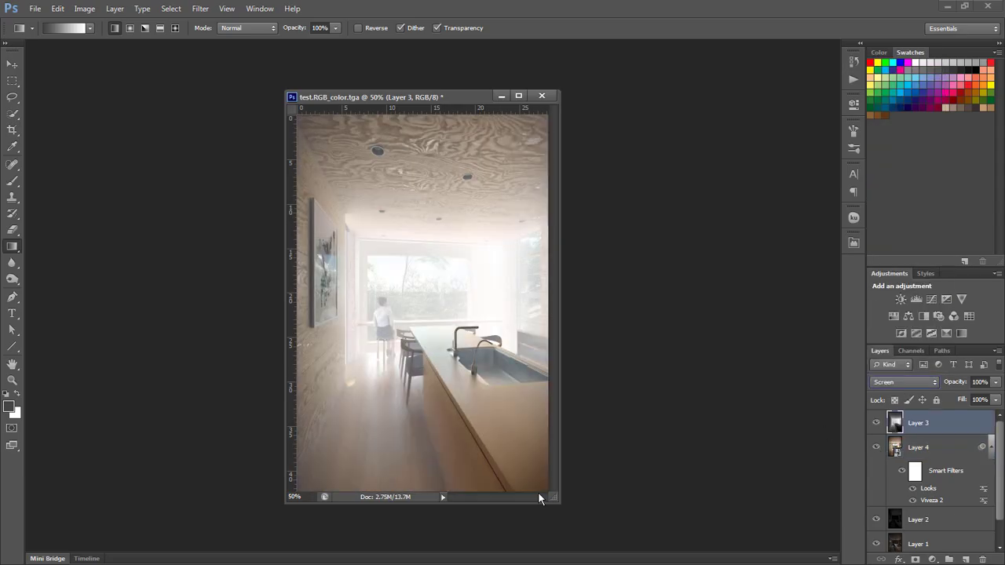
pyautogui.hotkey('ctrl', 'l')
pyautogui.moveTo(638, 317); pyautogui.dragTo(696, 317)
pyautogui.click(839, 199)
pyautogui.hotkey('ctrl', 'b')
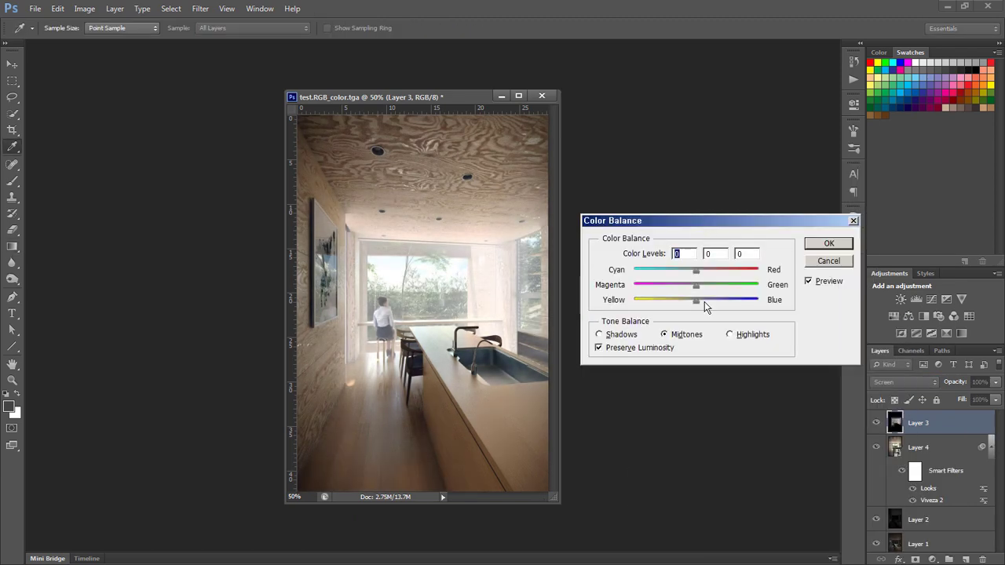
pyautogui.click(828, 249)
# Step: Lower the depth map layer's opacity to 19% and compare the image with it hidden
pyautogui.click(994, 381)
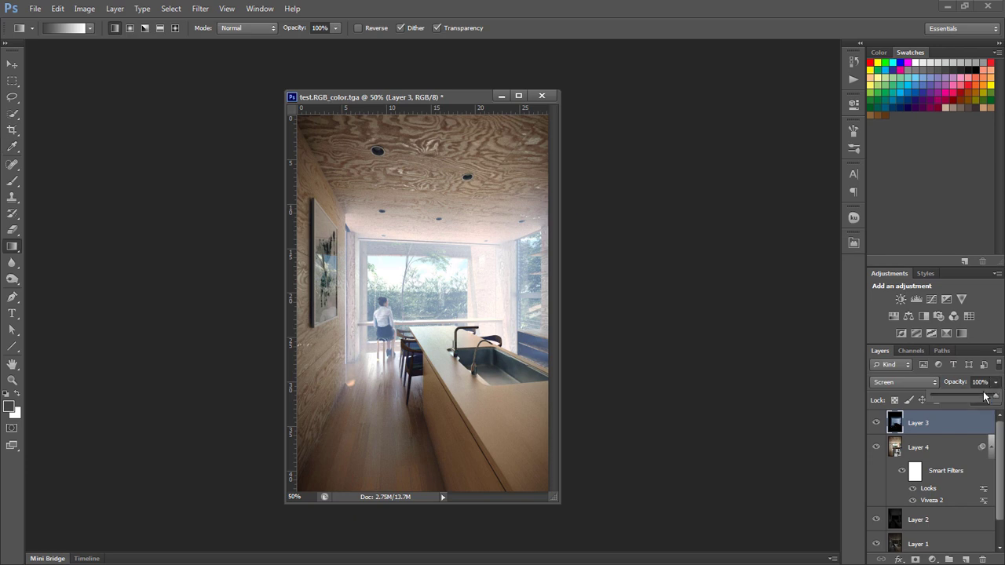
pyautogui.moveTo(993, 394); pyautogui.dragTo(934, 395)
pyautogui.click(877, 424)
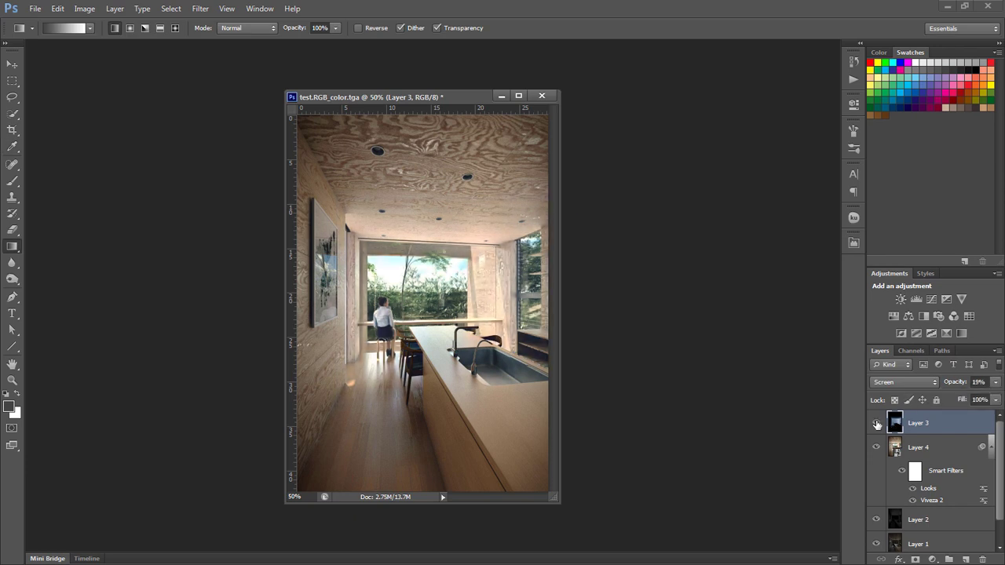
pyautogui.hotkey('ctrl', 'b')
pyautogui.press('Escape')
pyautogui.click(877, 424)
pyautogui.click(876, 424)
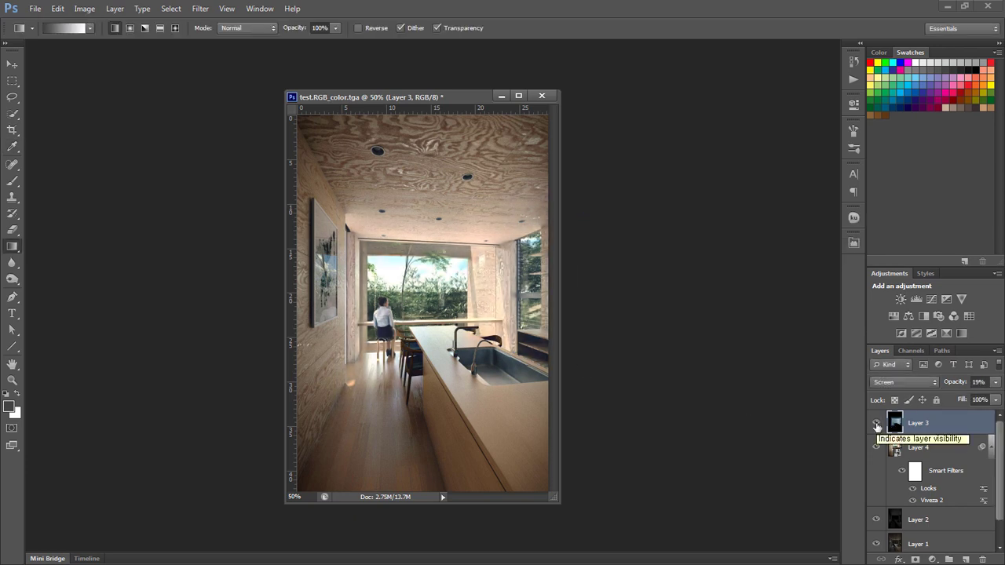
# Step: Add a Curves adjustment layer bent upward to brighten the image
pyautogui.click(932, 559)
pyautogui.click(918, 383)
pyautogui.moveTo(799, 276); pyautogui.dragTo(773, 228)
pyautogui.click(550, 435)
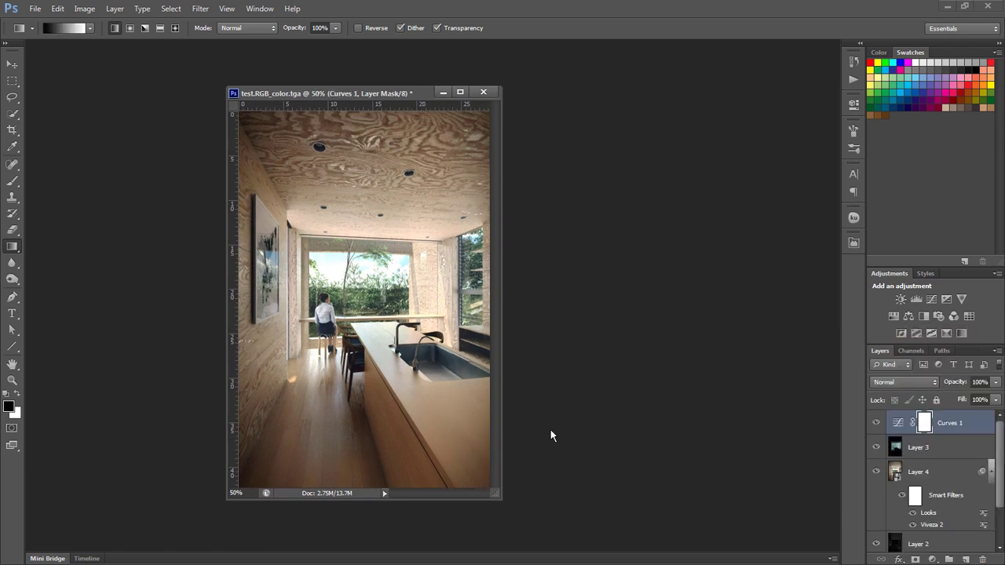